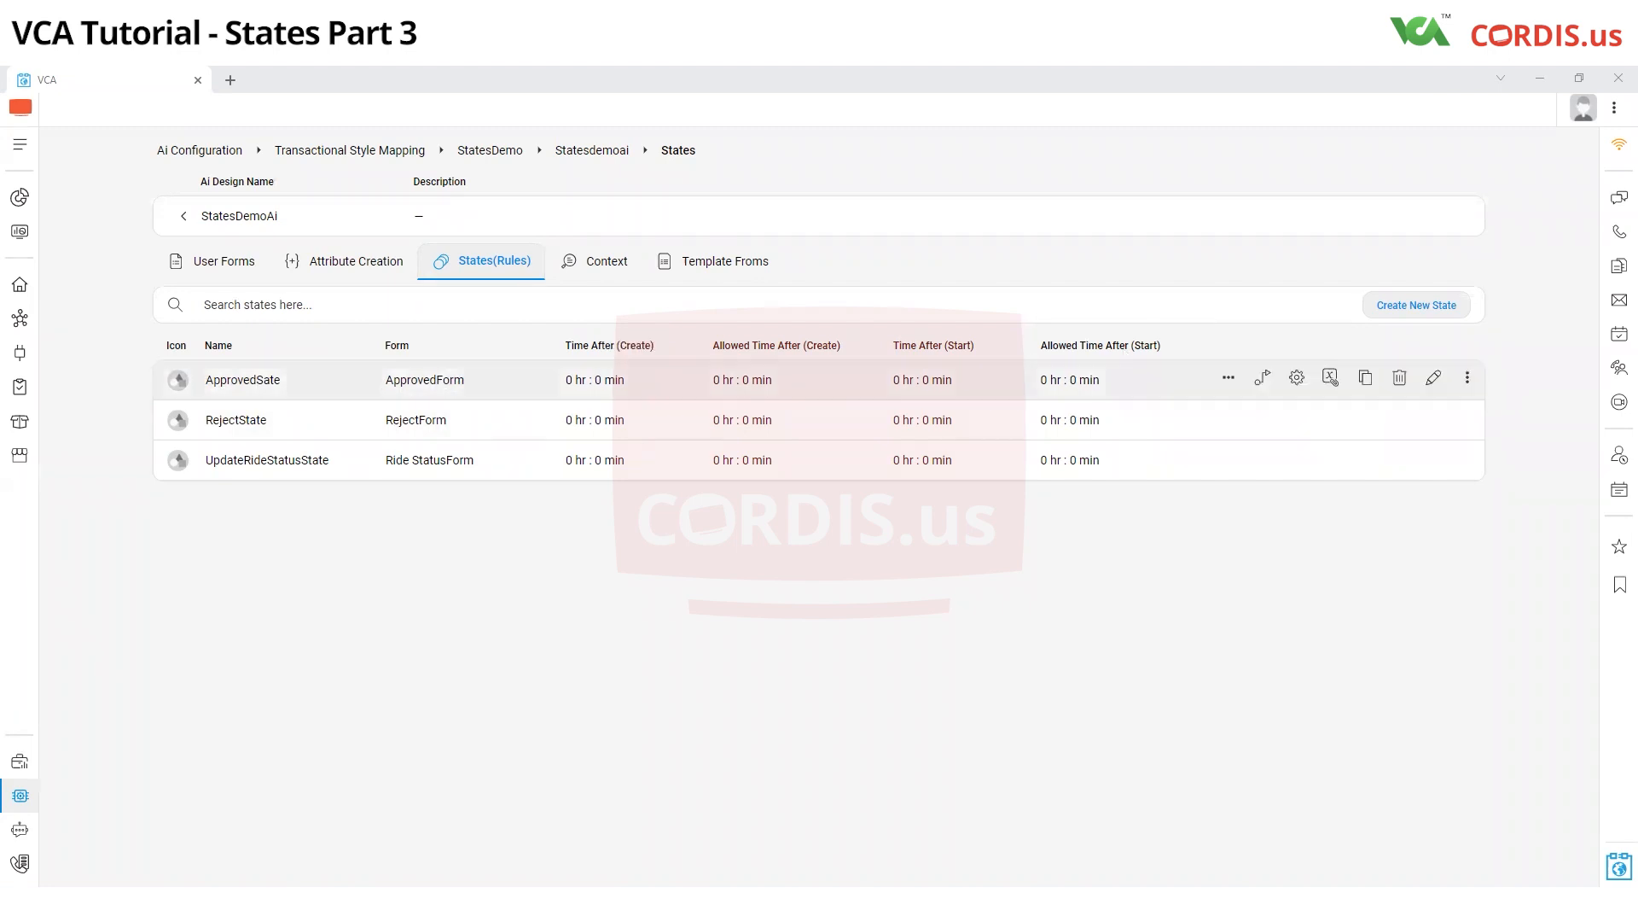
# Attach the fixed roles sys_admin and sys_employee to UpdateRideStatusState with the Claim_Based algorithm and save
pyautogui.moveTo(1285, 363)
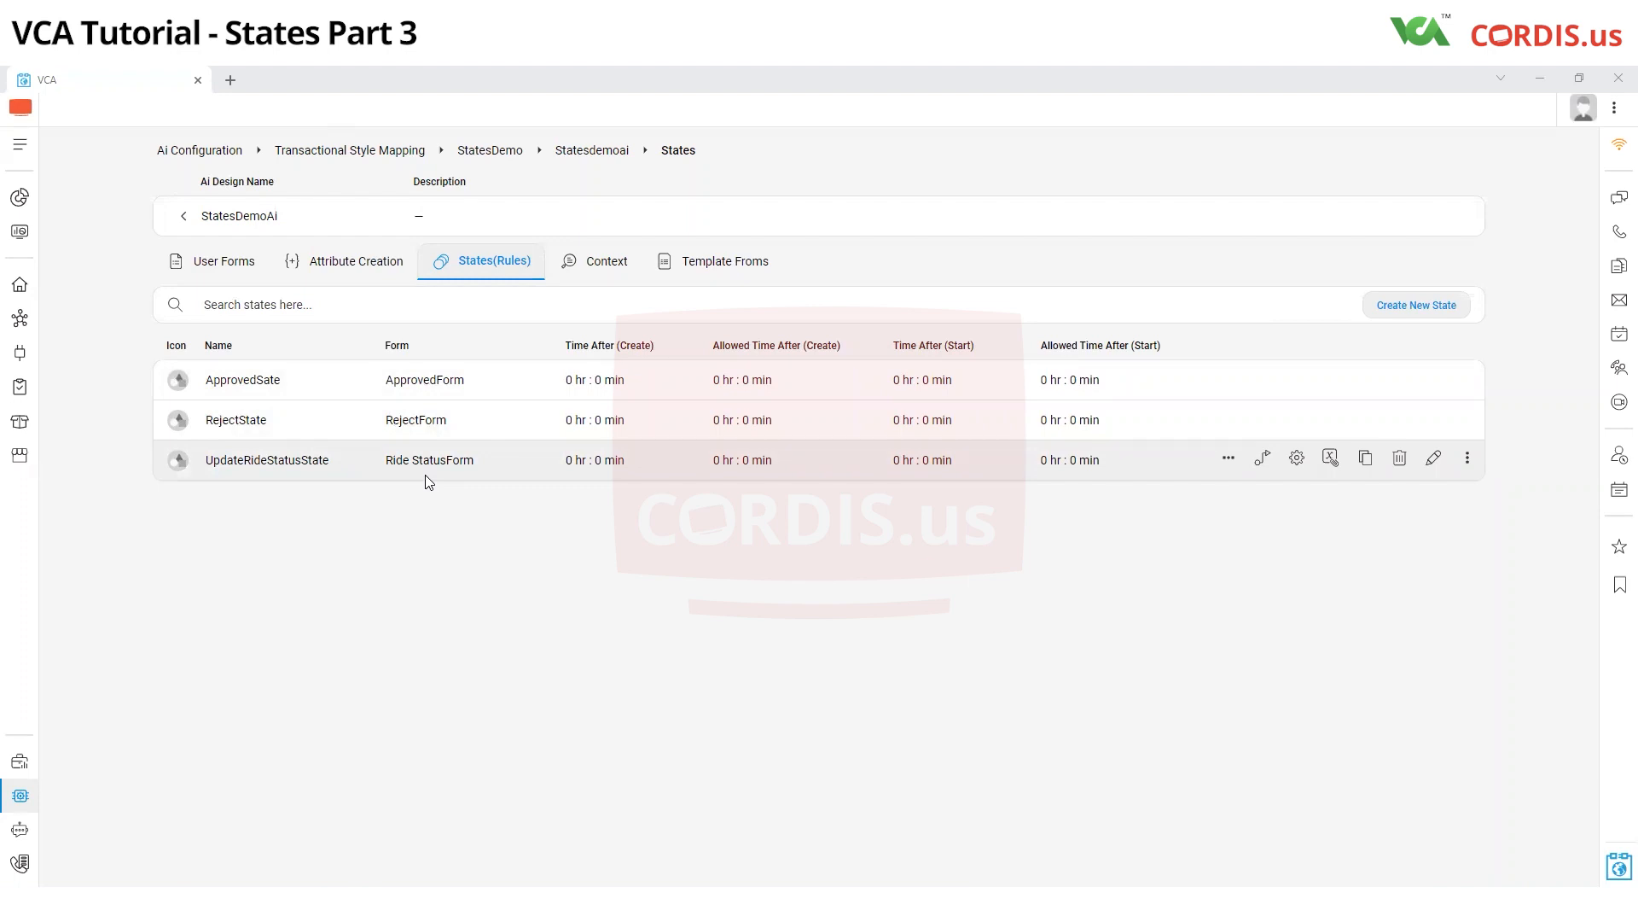
pyautogui.click(1230, 458)
pyautogui.click(1303, 491)
pyautogui.click(1231, 459)
pyautogui.click(1256, 494)
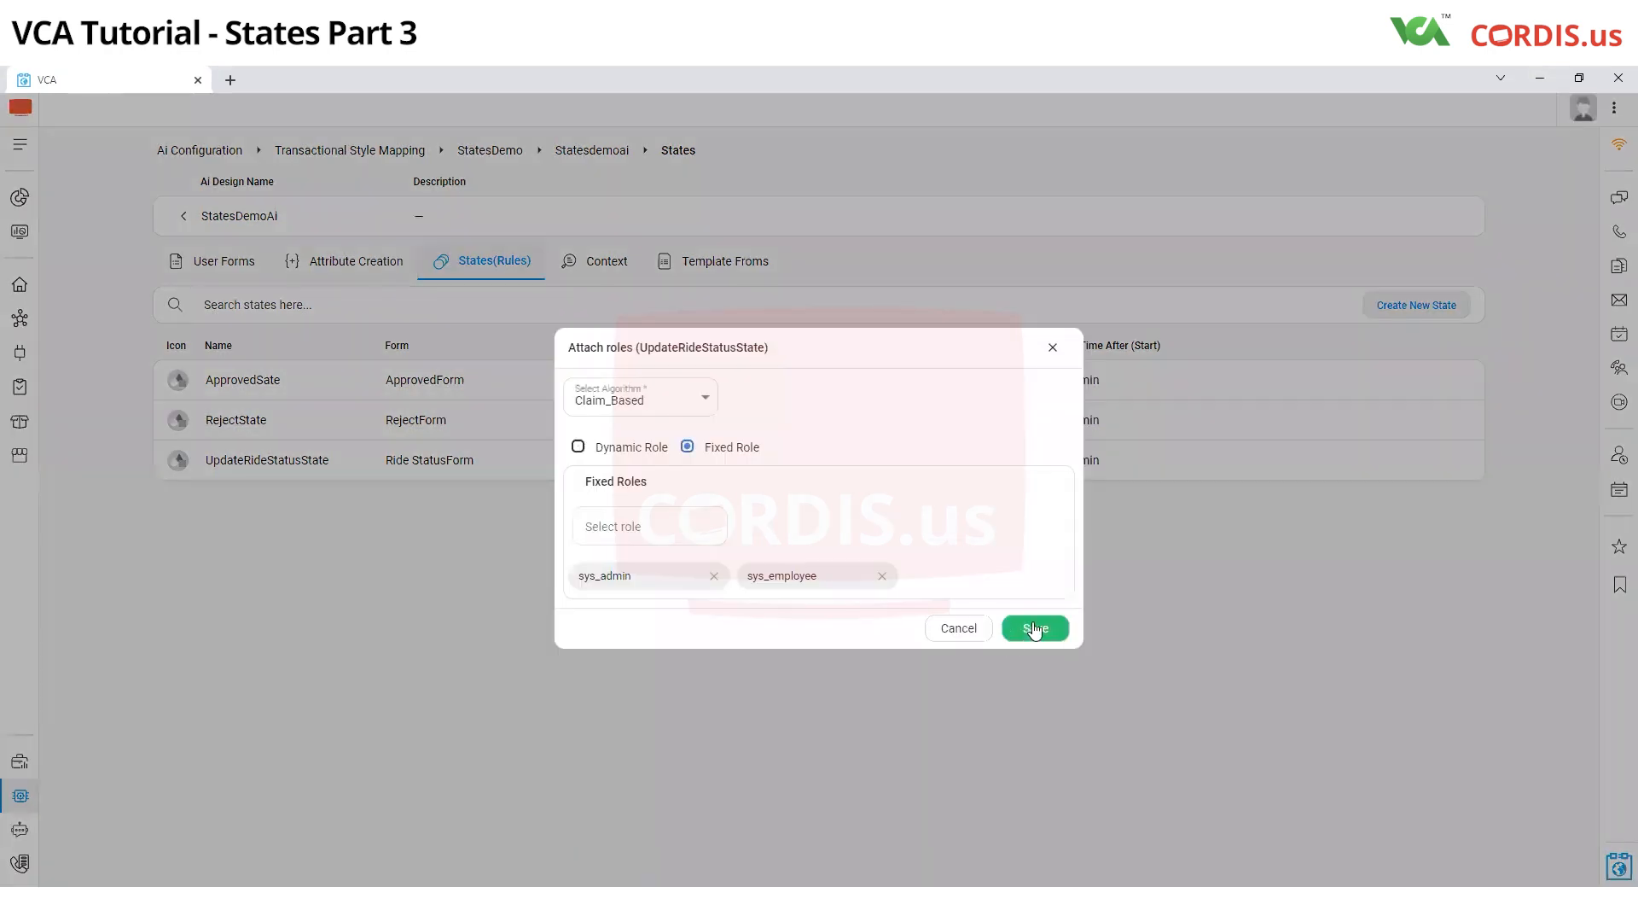
pyautogui.click(1029, 630)
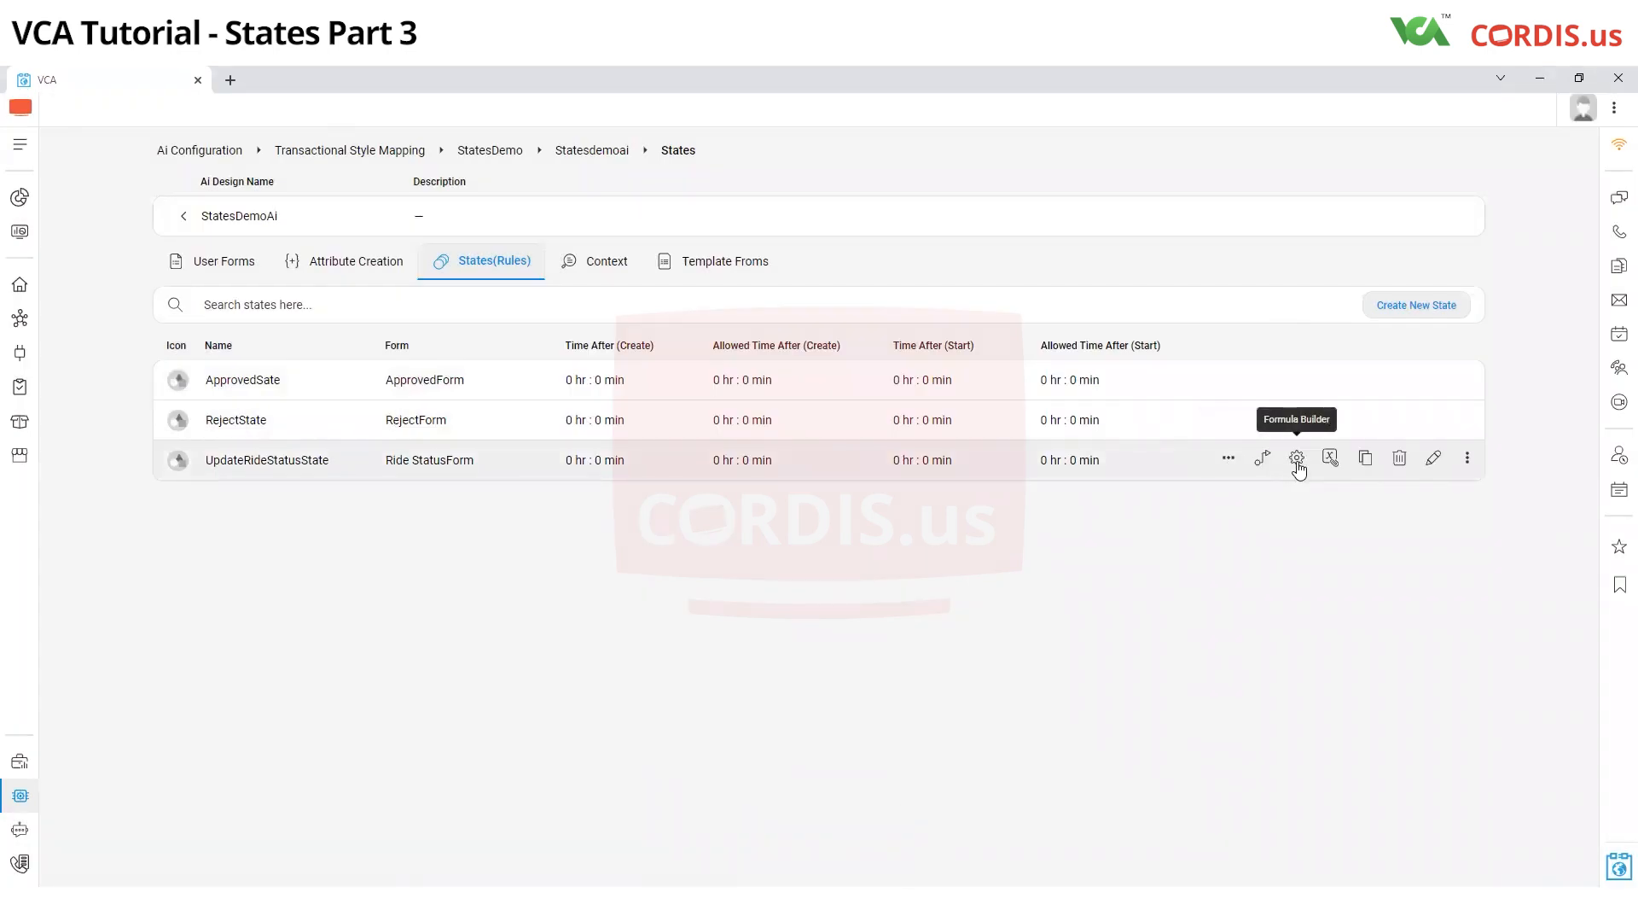
# Begin UpdateRideStatusState's trigger condition expression with the aiActionForm single variable "ride staterted bln"
pyautogui.click(1297, 461)
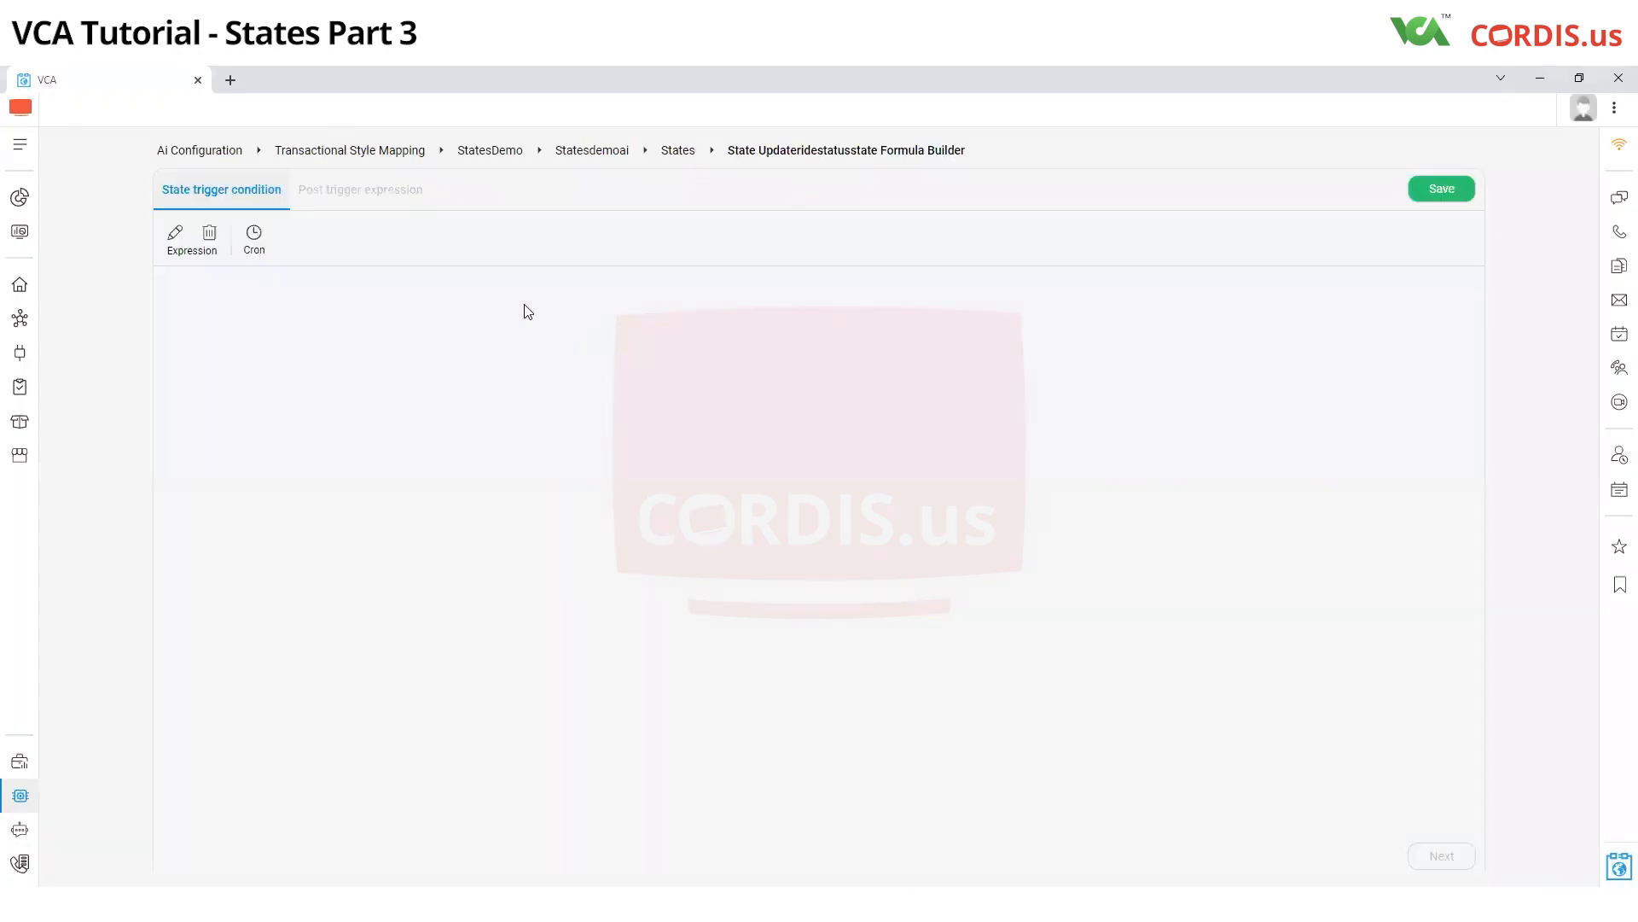
pyautogui.click(174, 239)
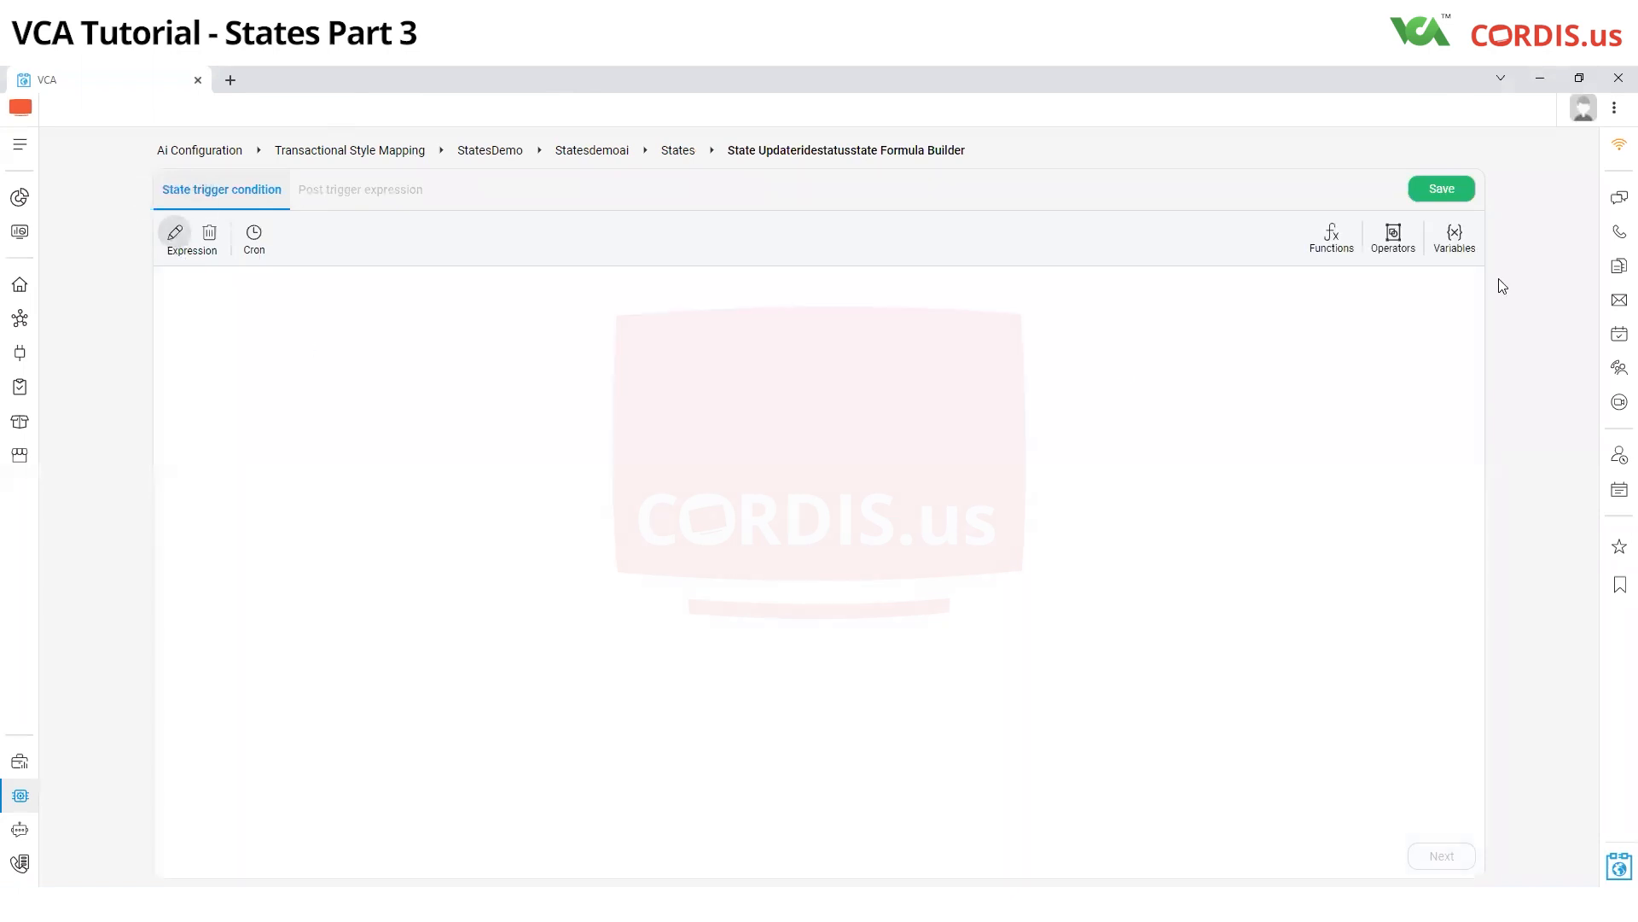
pyautogui.click(1453, 246)
pyautogui.click(1283, 291)
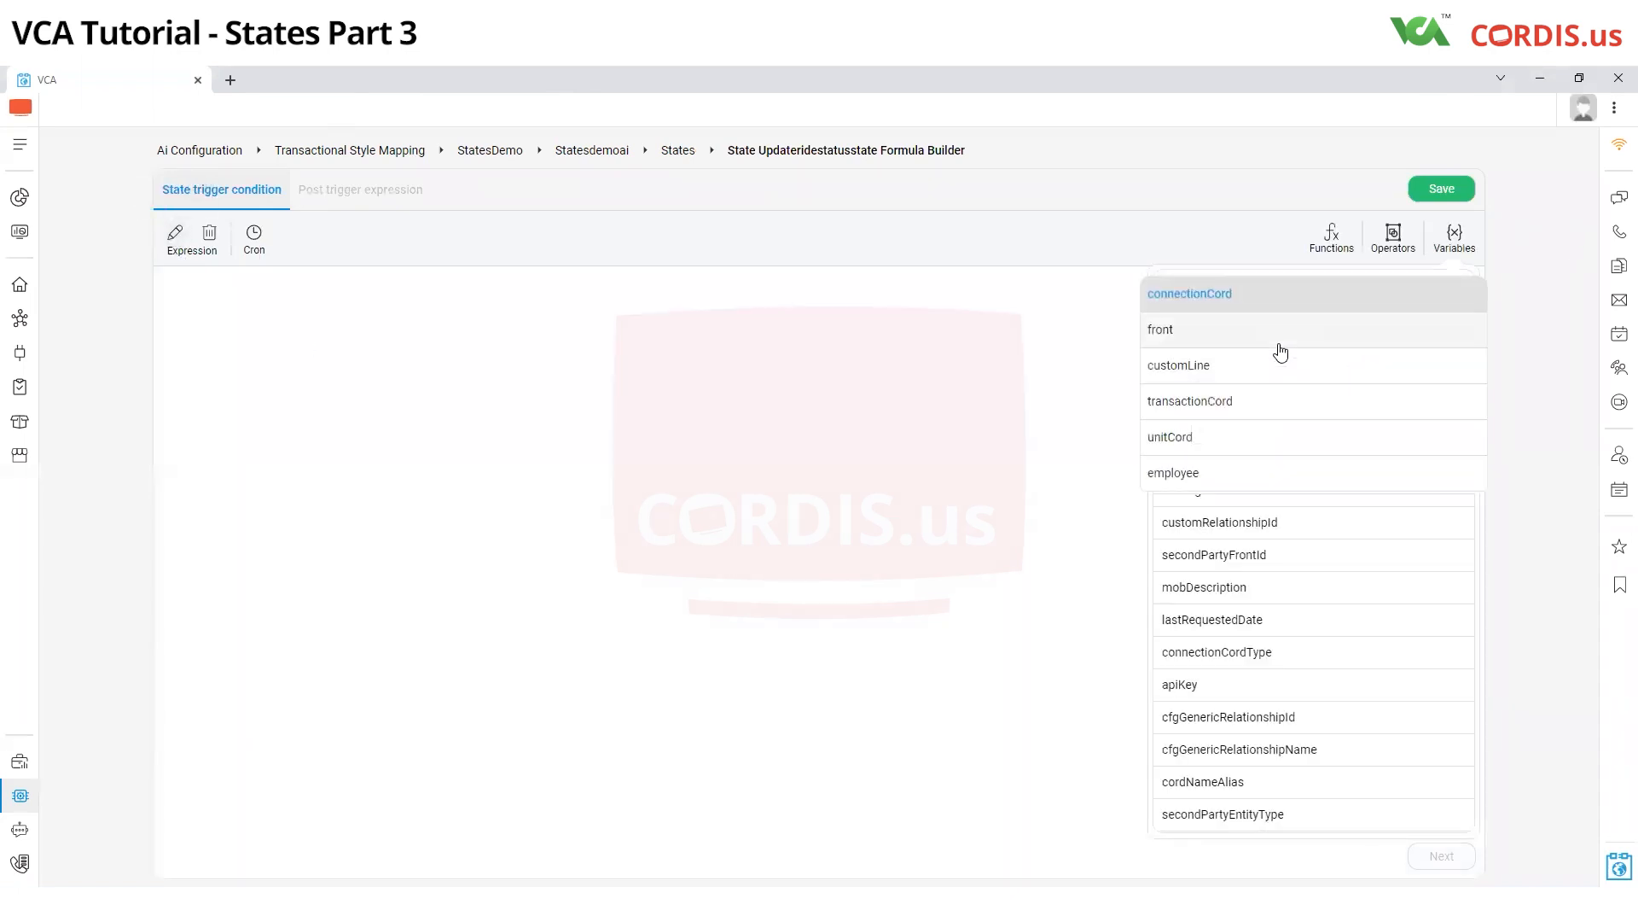
pyautogui.scroll(-1, 1251, 446)
pyautogui.click(1246, 443)
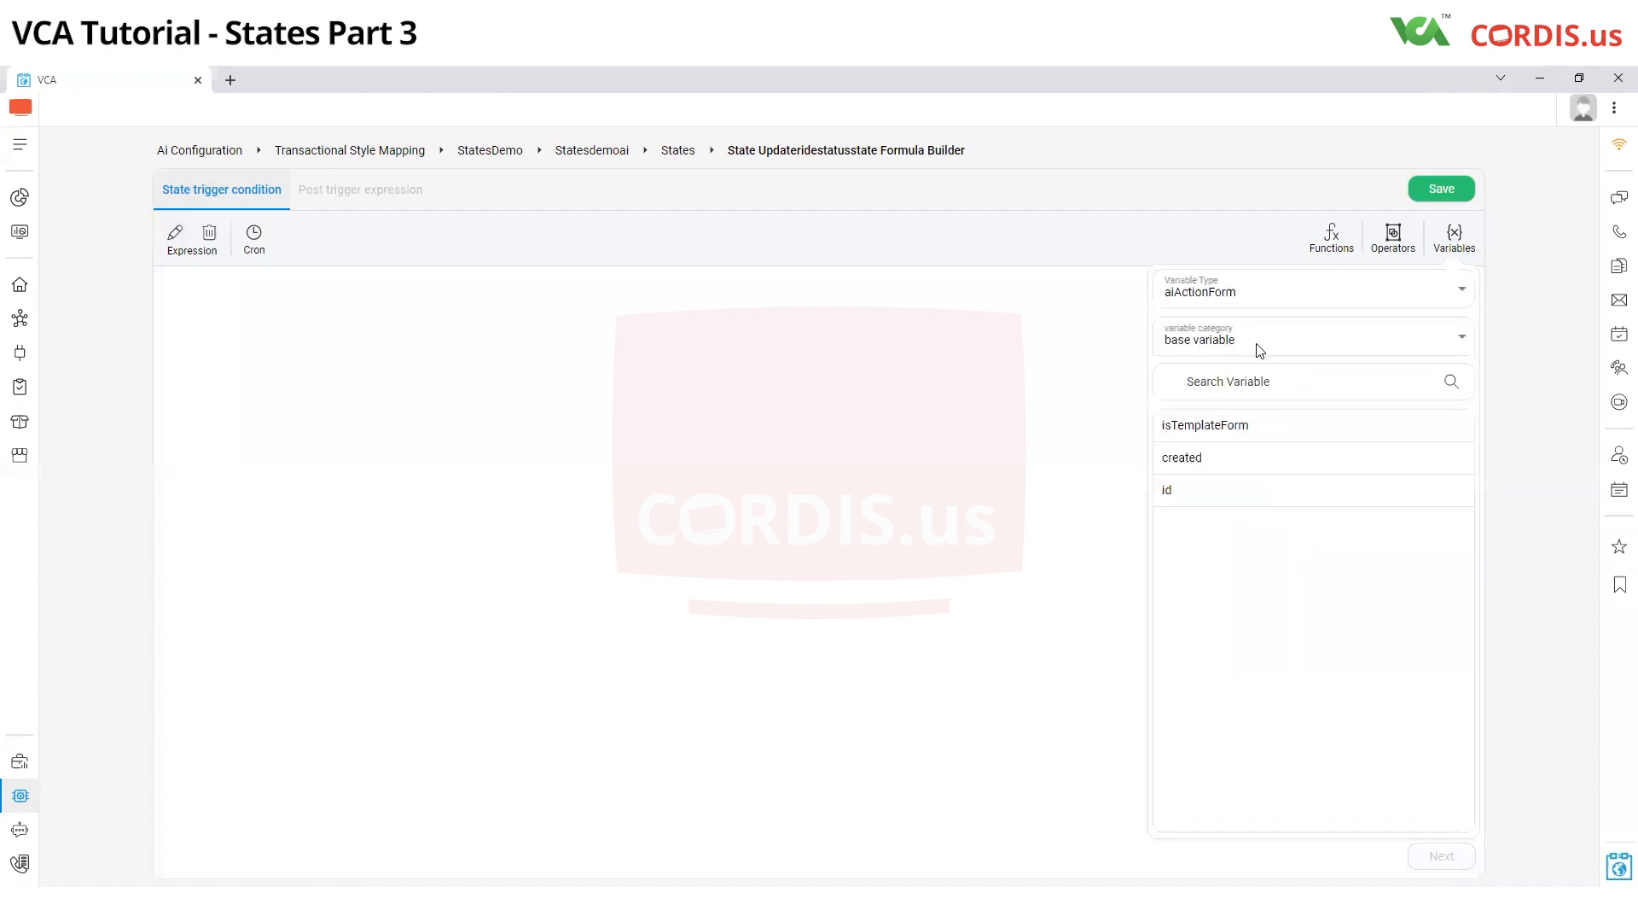
pyautogui.click(1256, 346)
pyautogui.click(1235, 407)
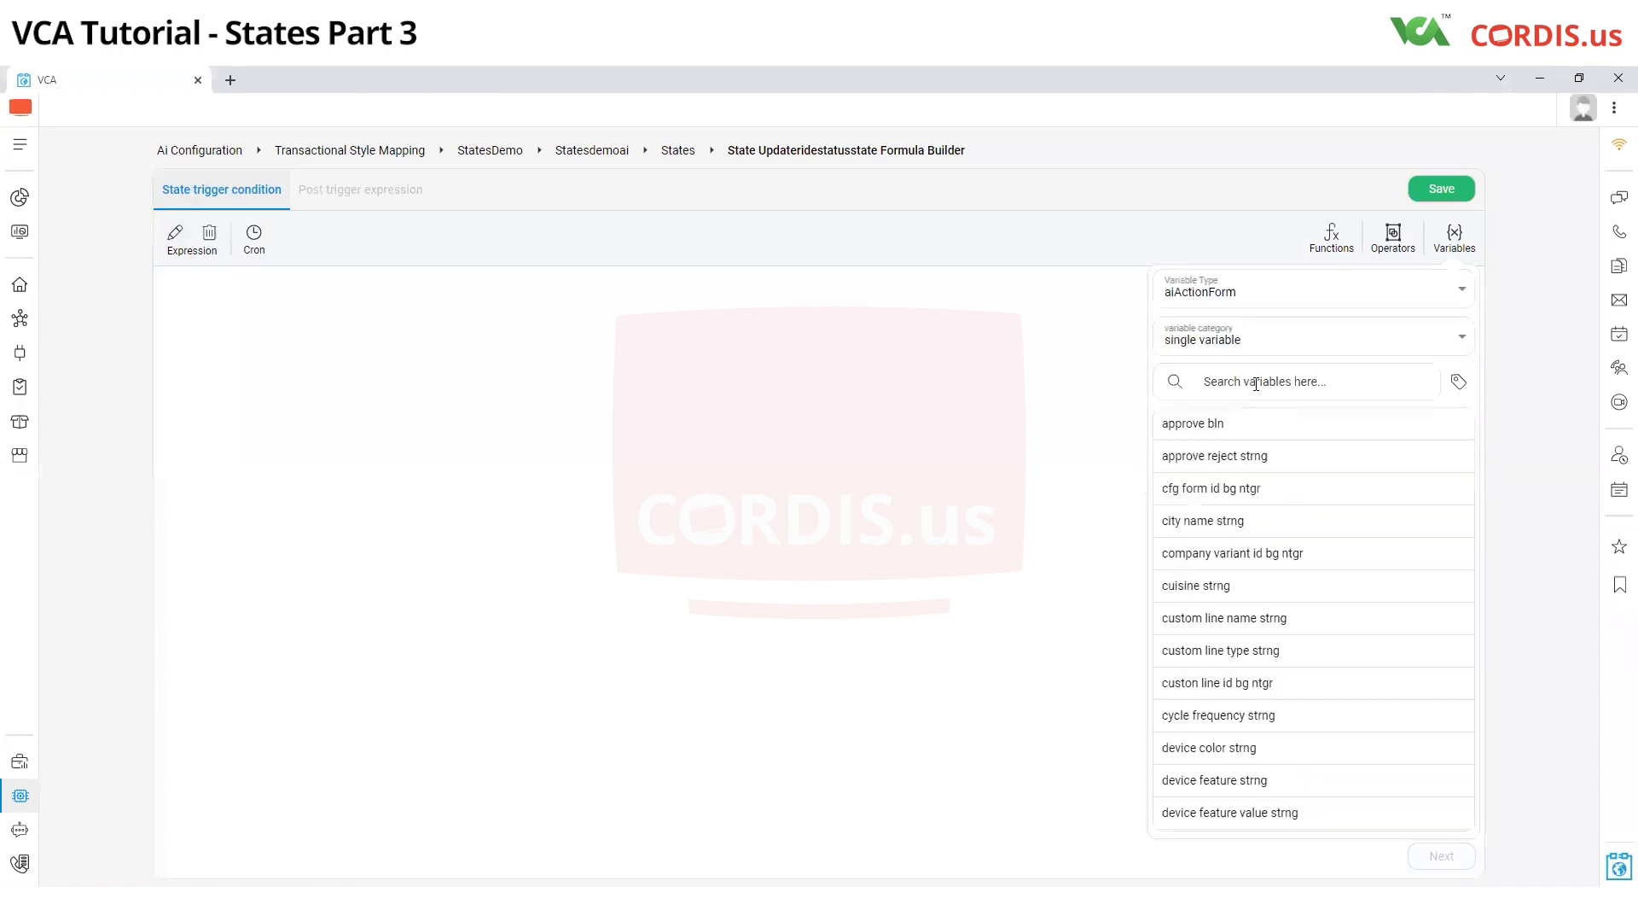
pyautogui.click(1256, 383)
pyautogui.write('bln')
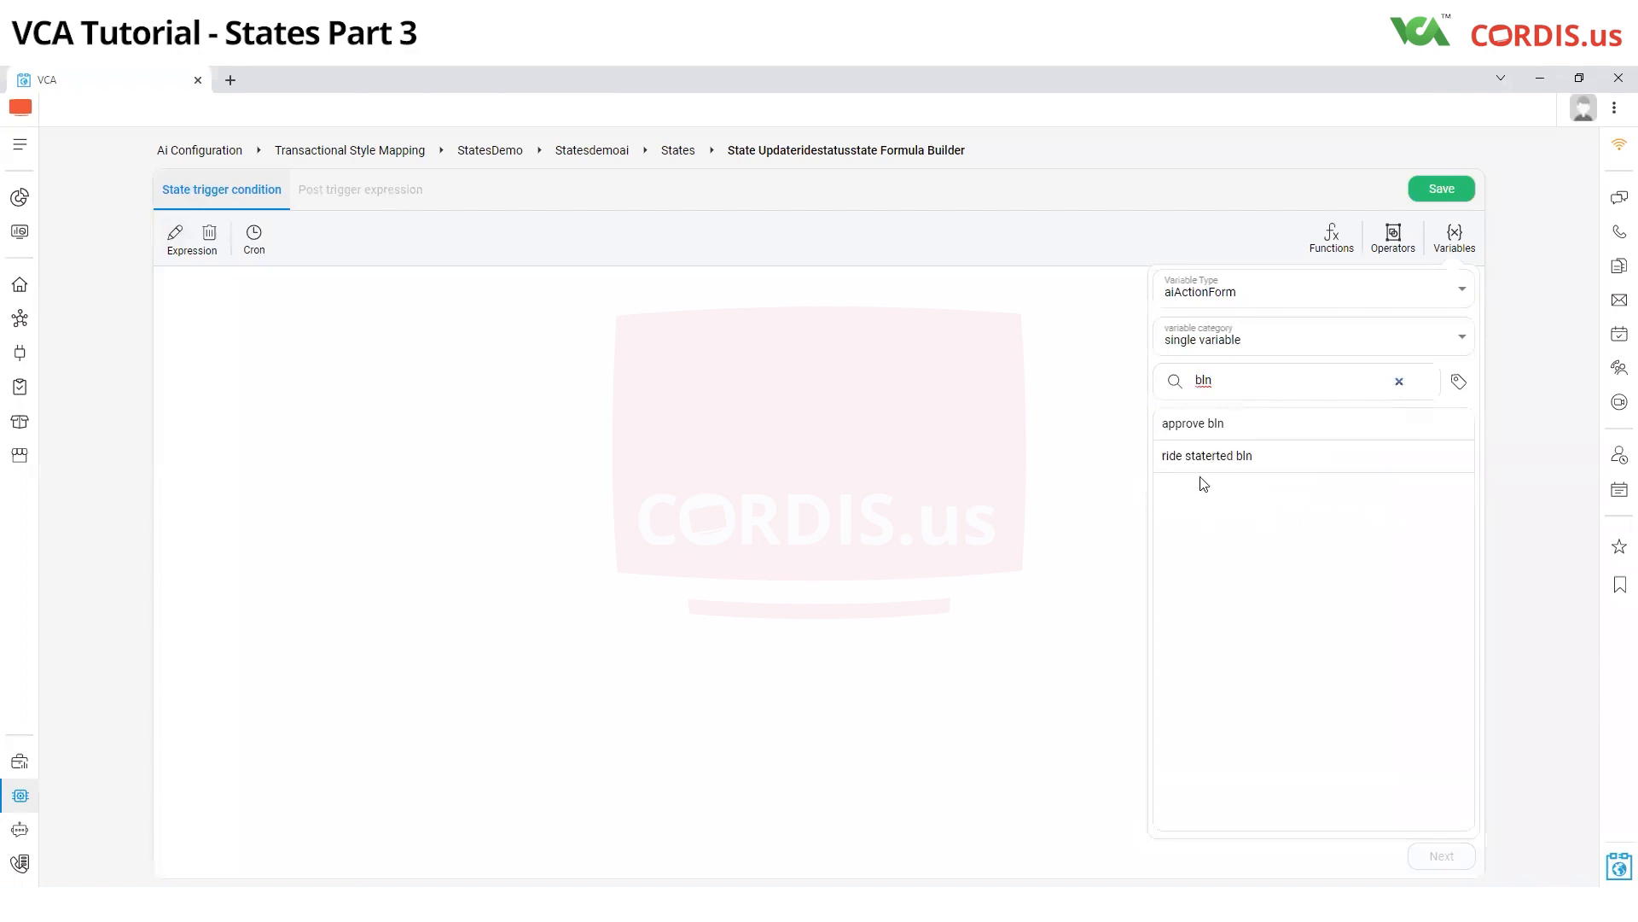
pyautogui.click(1212, 458)
# Complete the trigger condition with the == operator and a Boolean set to True, and save it
pyautogui.click(1389, 244)
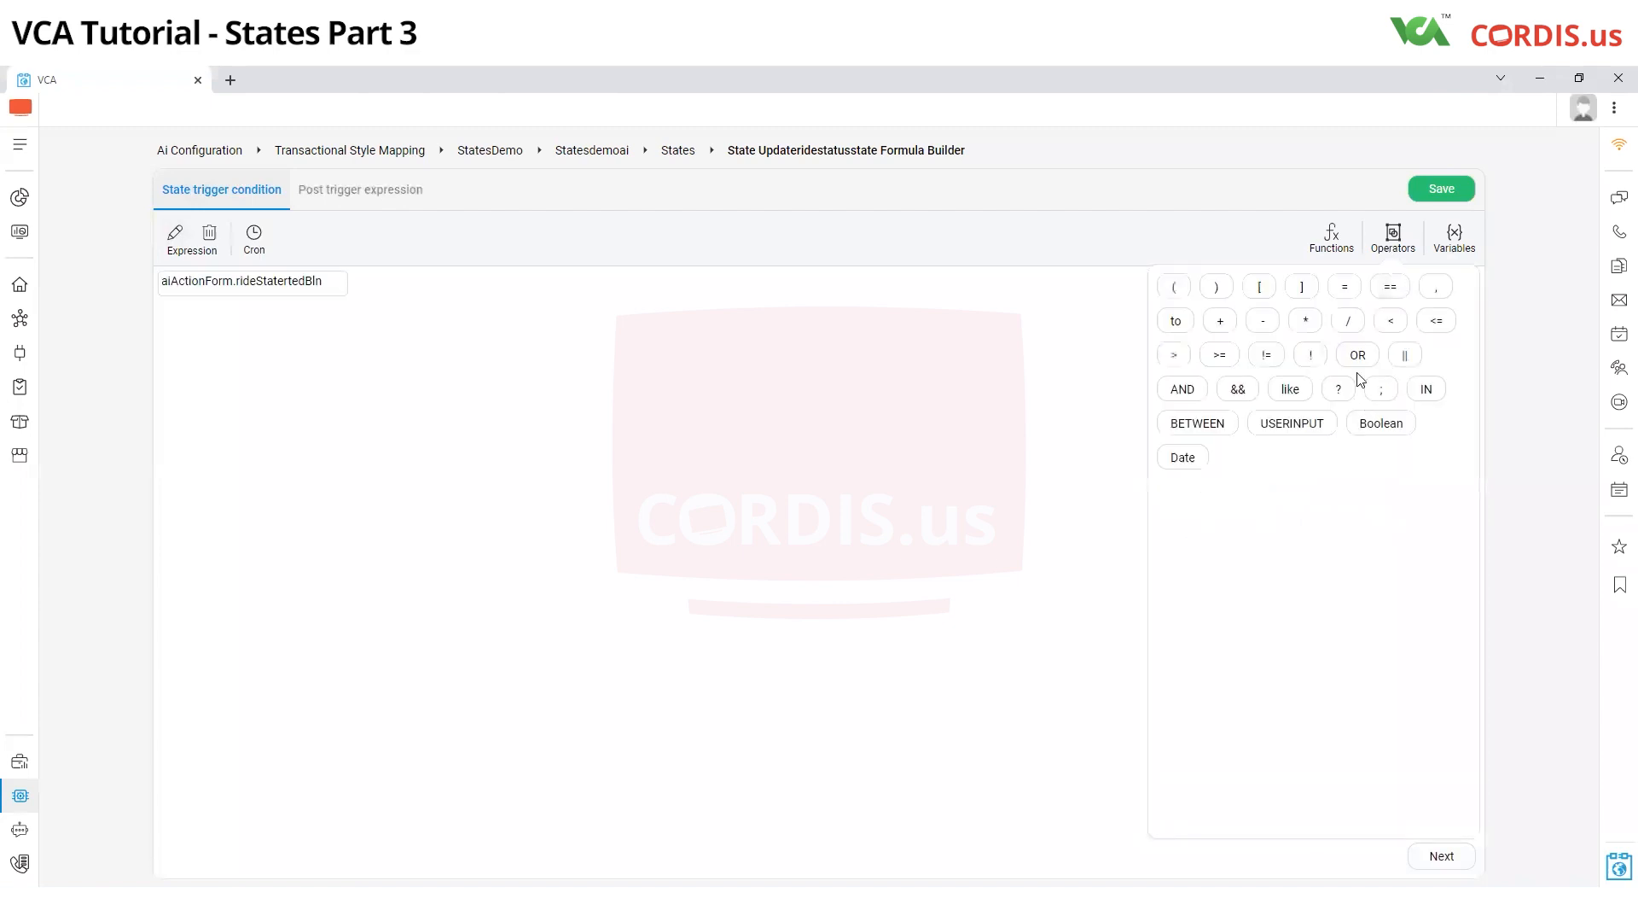
pyautogui.click(1390, 289)
pyautogui.click(1391, 237)
pyautogui.click(1375, 426)
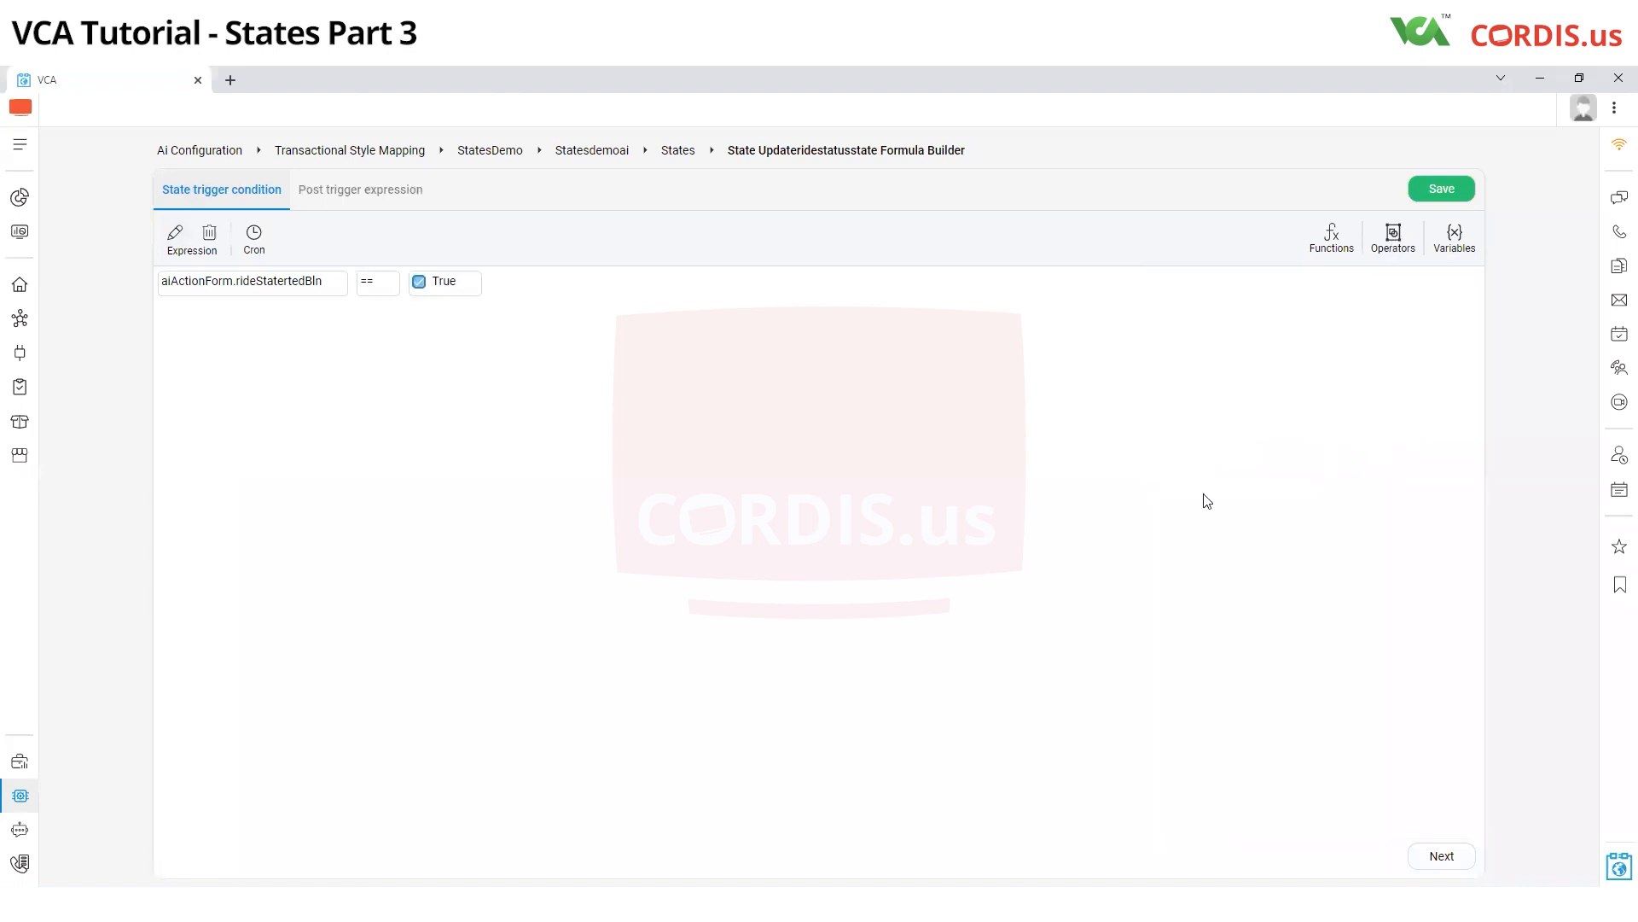
pyautogui.click(1440, 191)
# Open the business variable mapping of the StatesDemo transactional style
pyautogui.click(23, 800)
pyautogui.moveTo(604, 853)
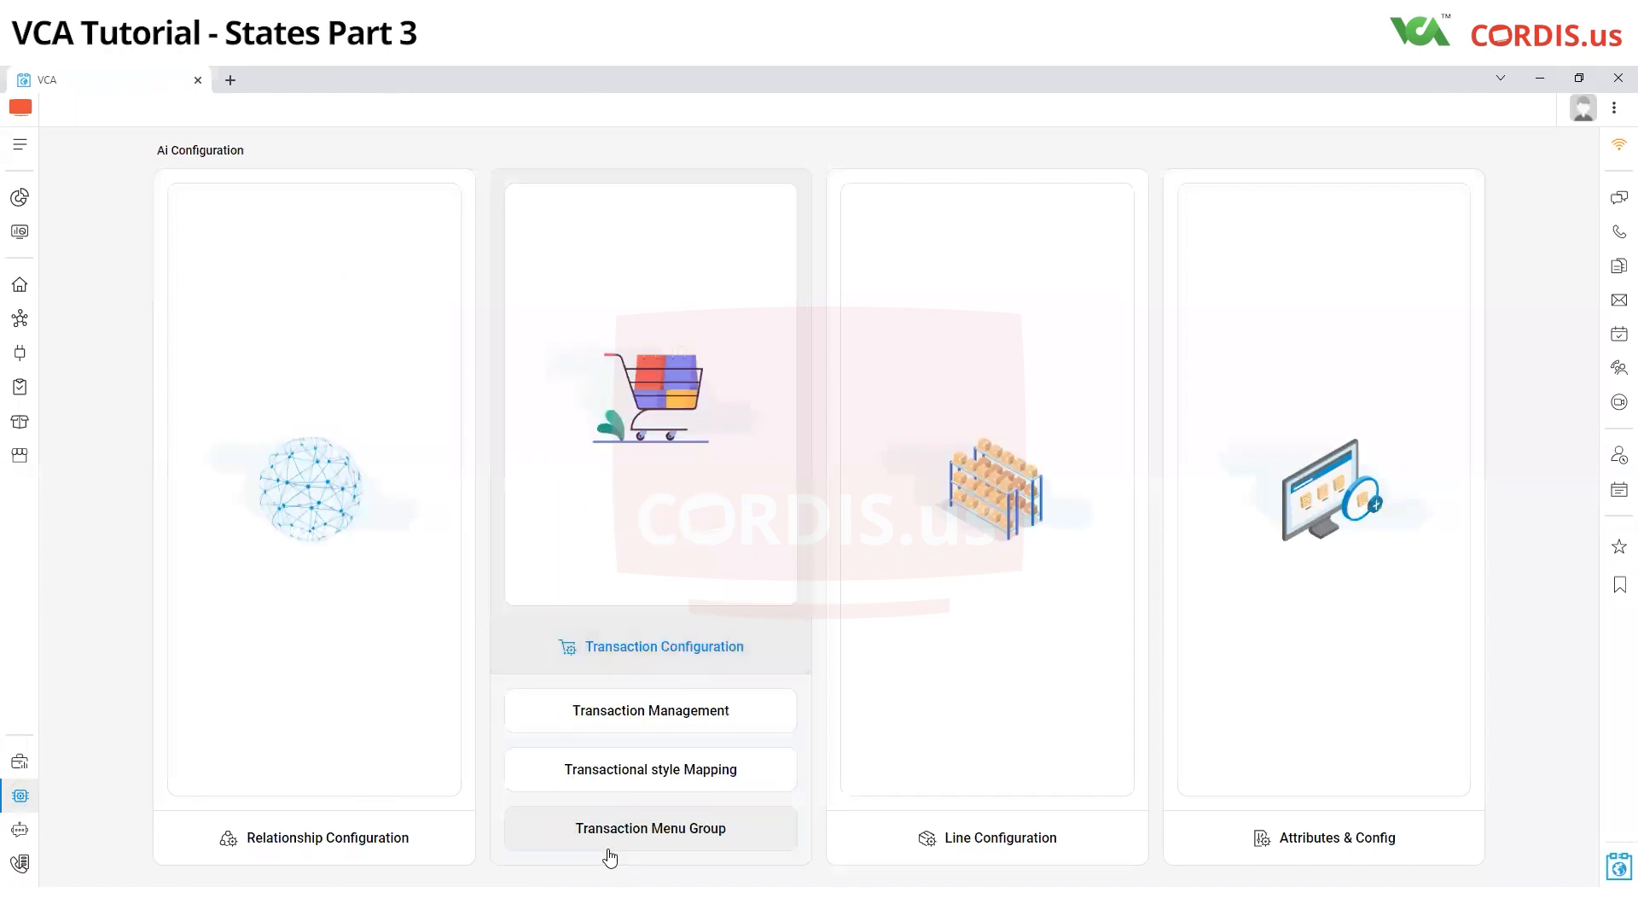
pyautogui.click(608, 770)
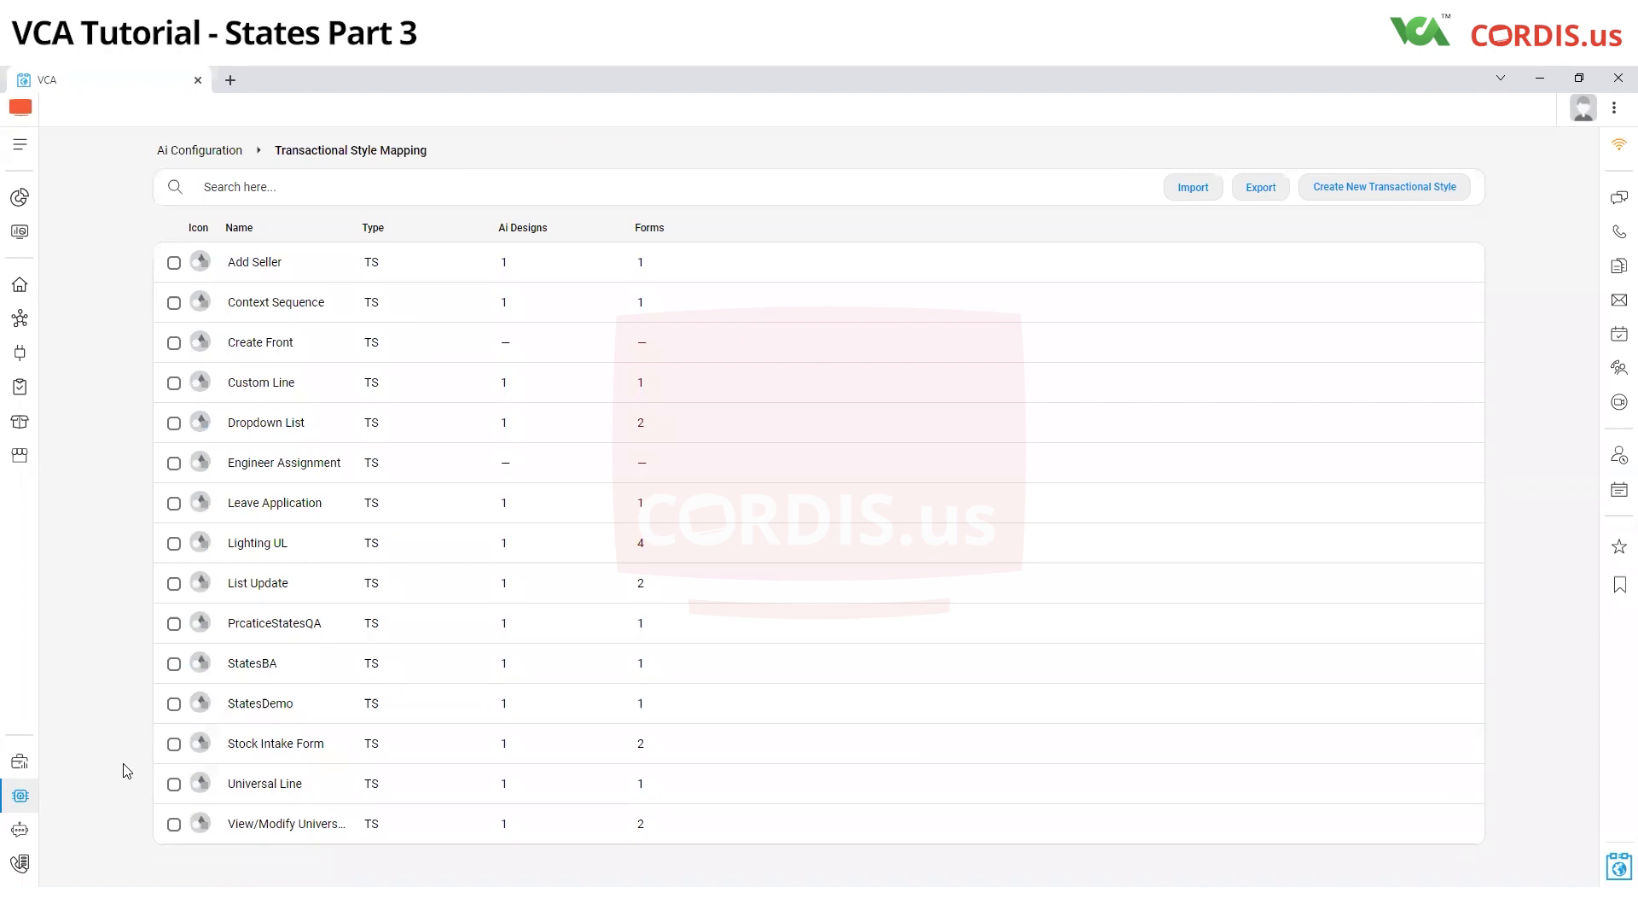
pyautogui.moveTo(533, 704)
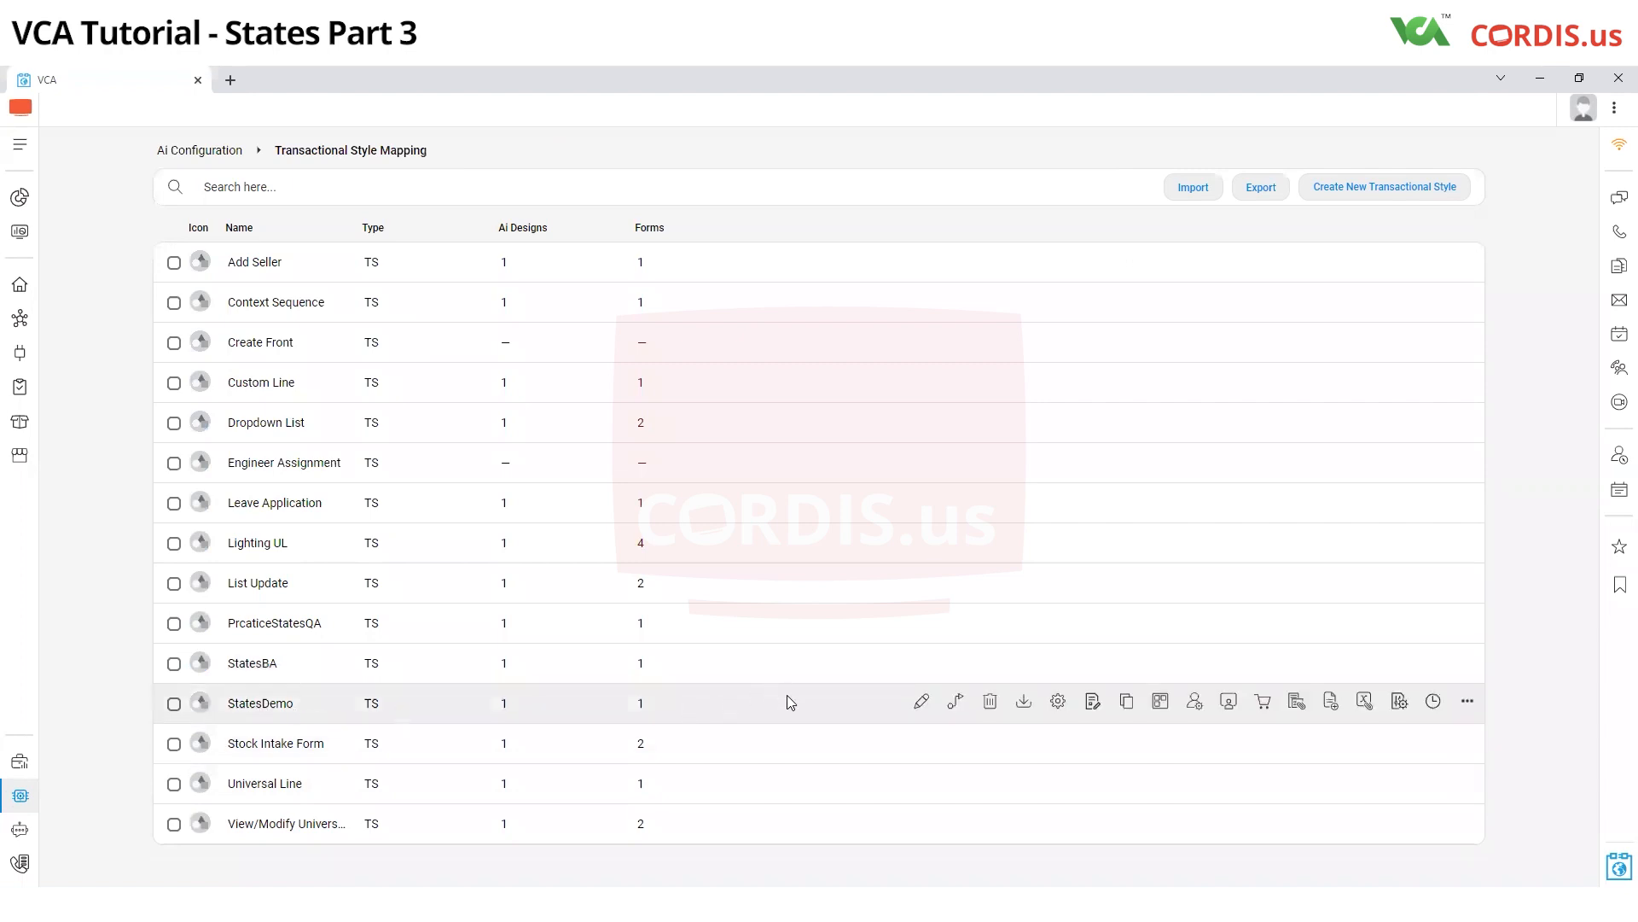
pyautogui.click(956, 704)
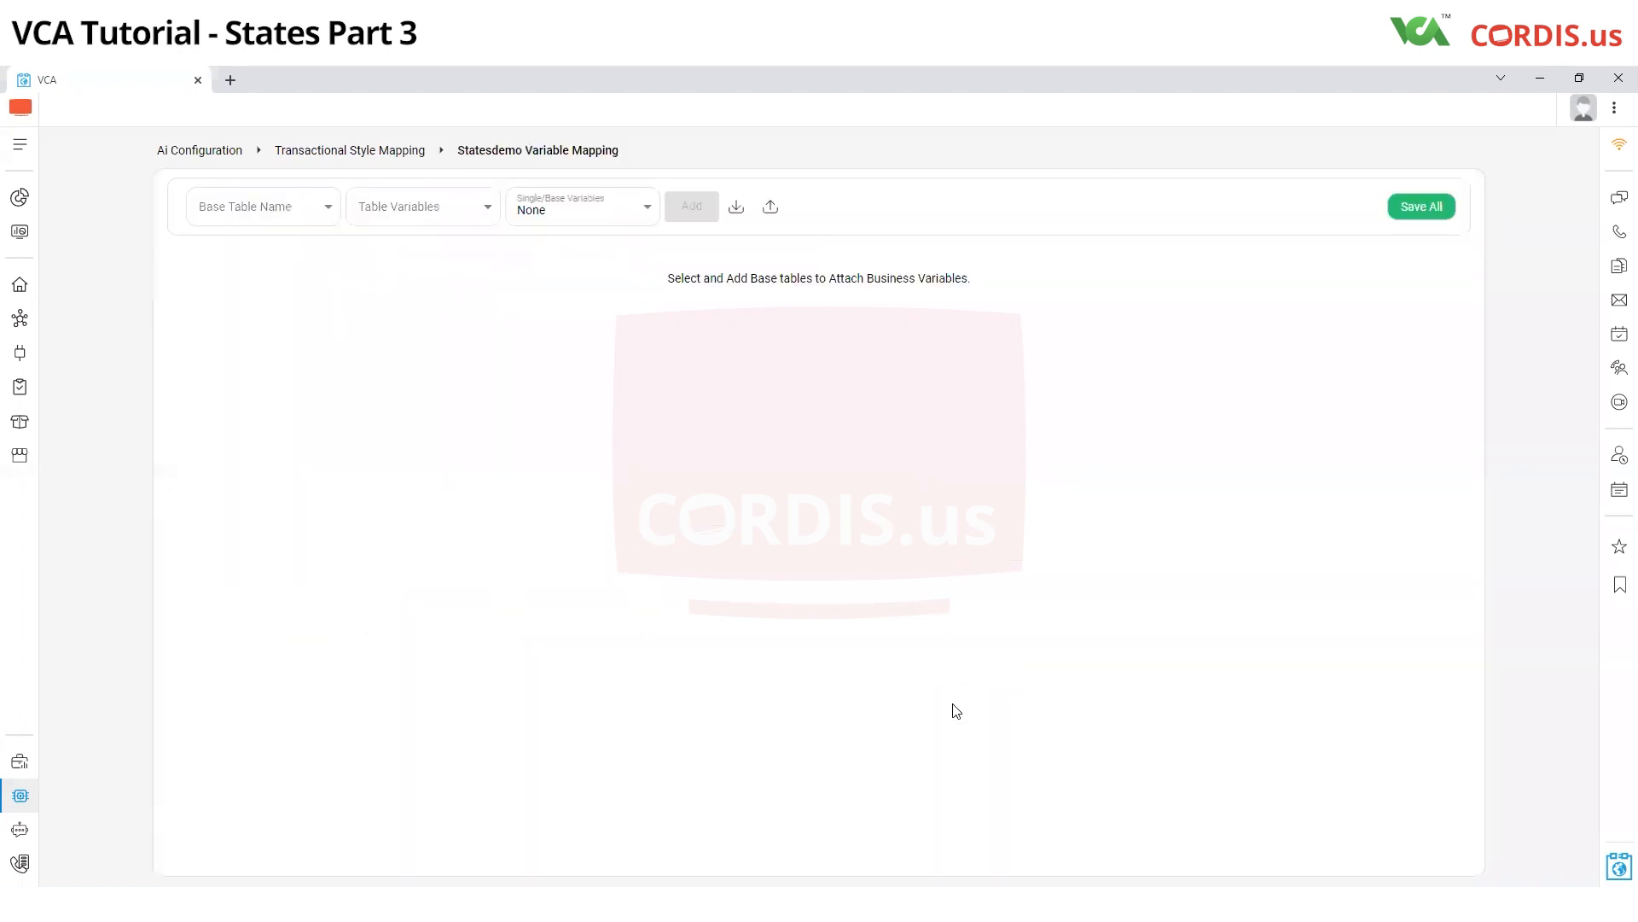
# Add the transactionCord base table with the single variable cityNameStrng to the variable mapping
pyautogui.click(260, 220)
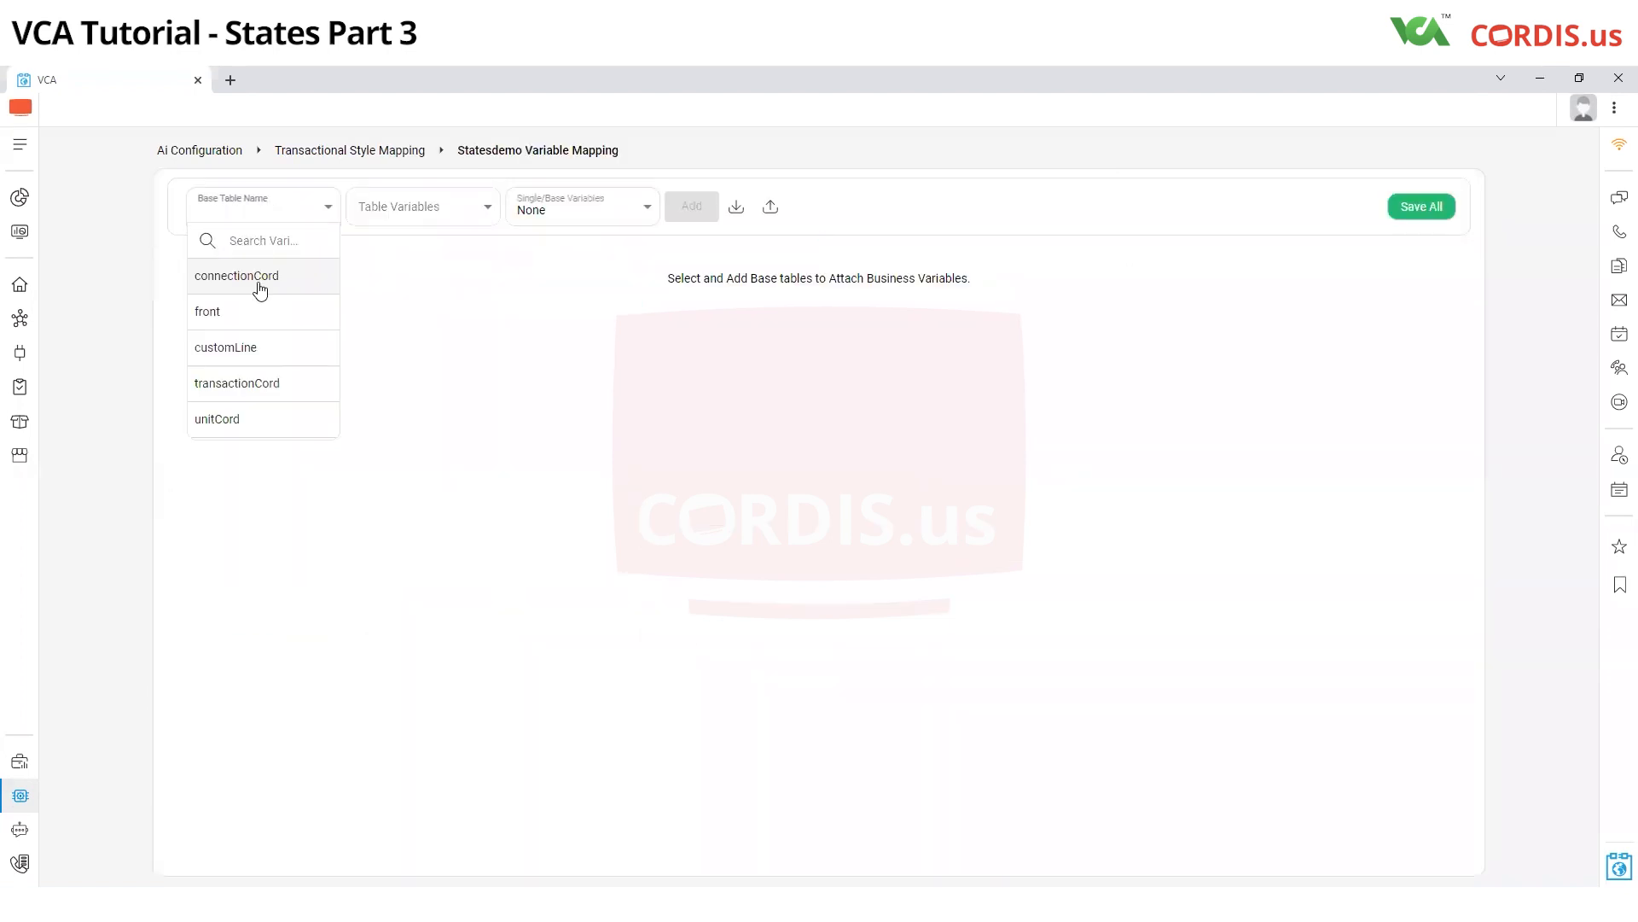
pyautogui.click(255, 387)
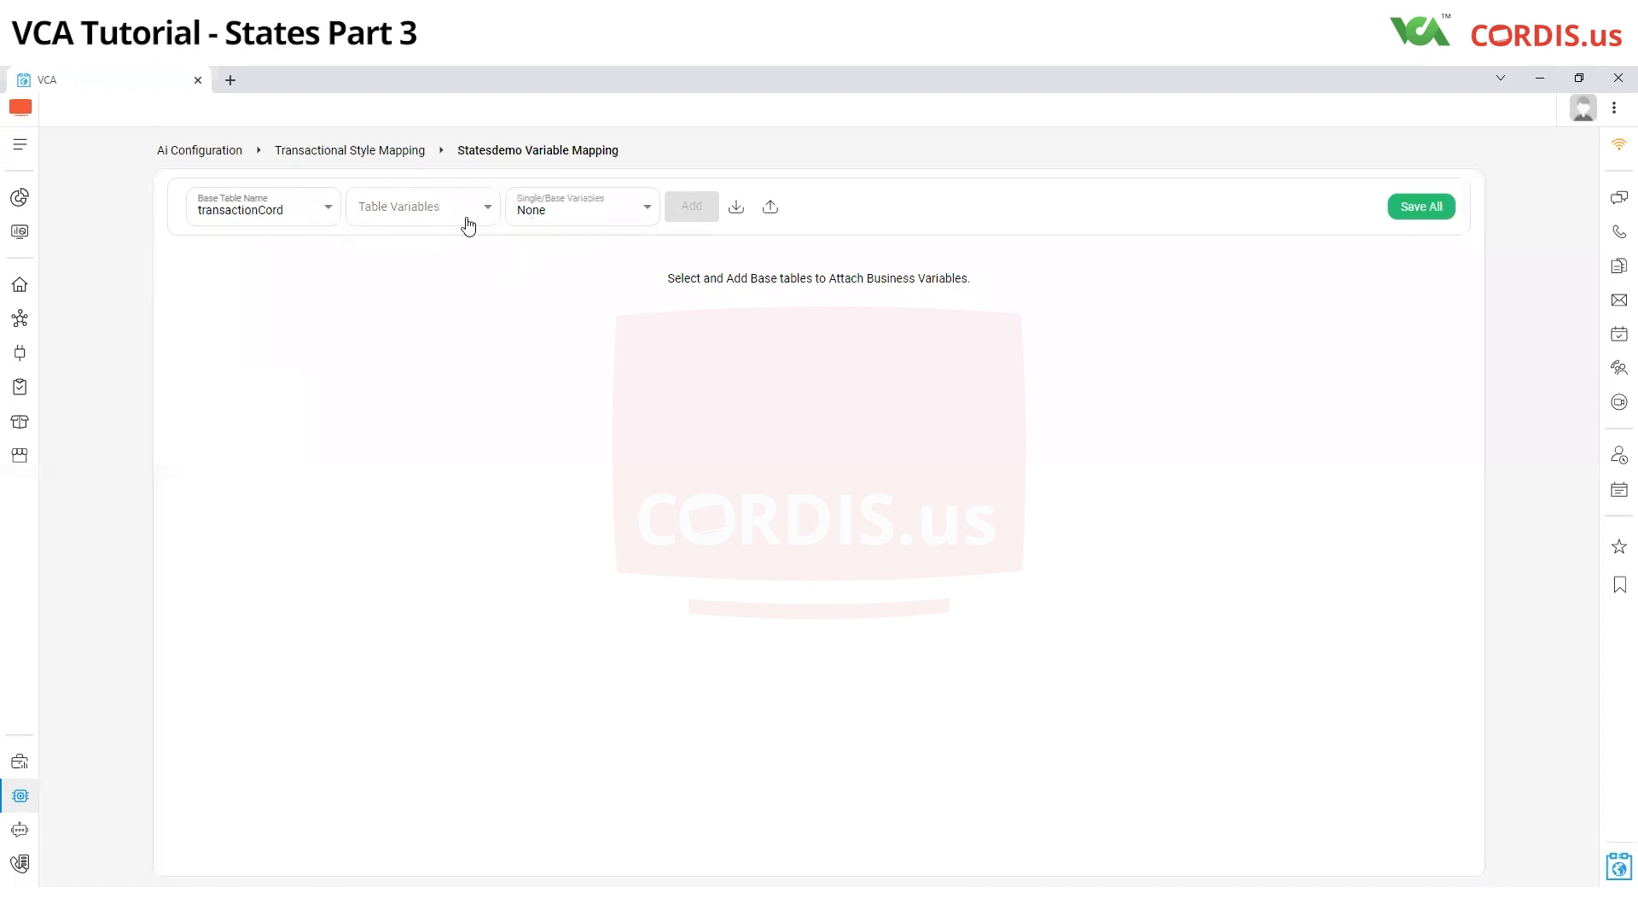
pyautogui.click(590, 223)
pyautogui.click(572, 240)
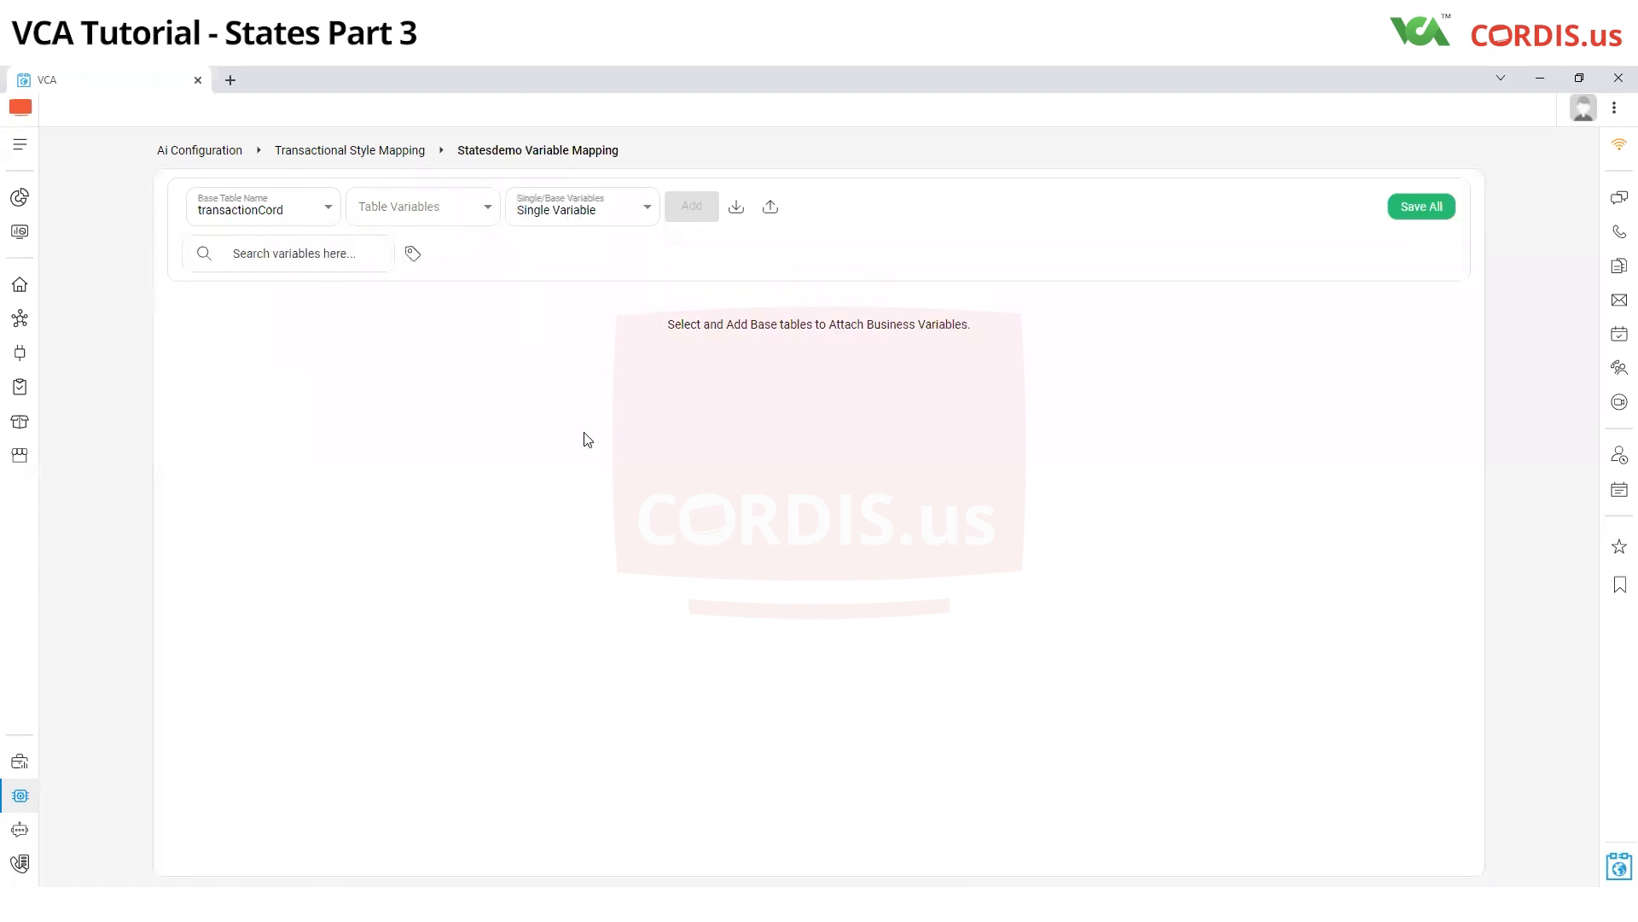
pyautogui.click(230, 255)
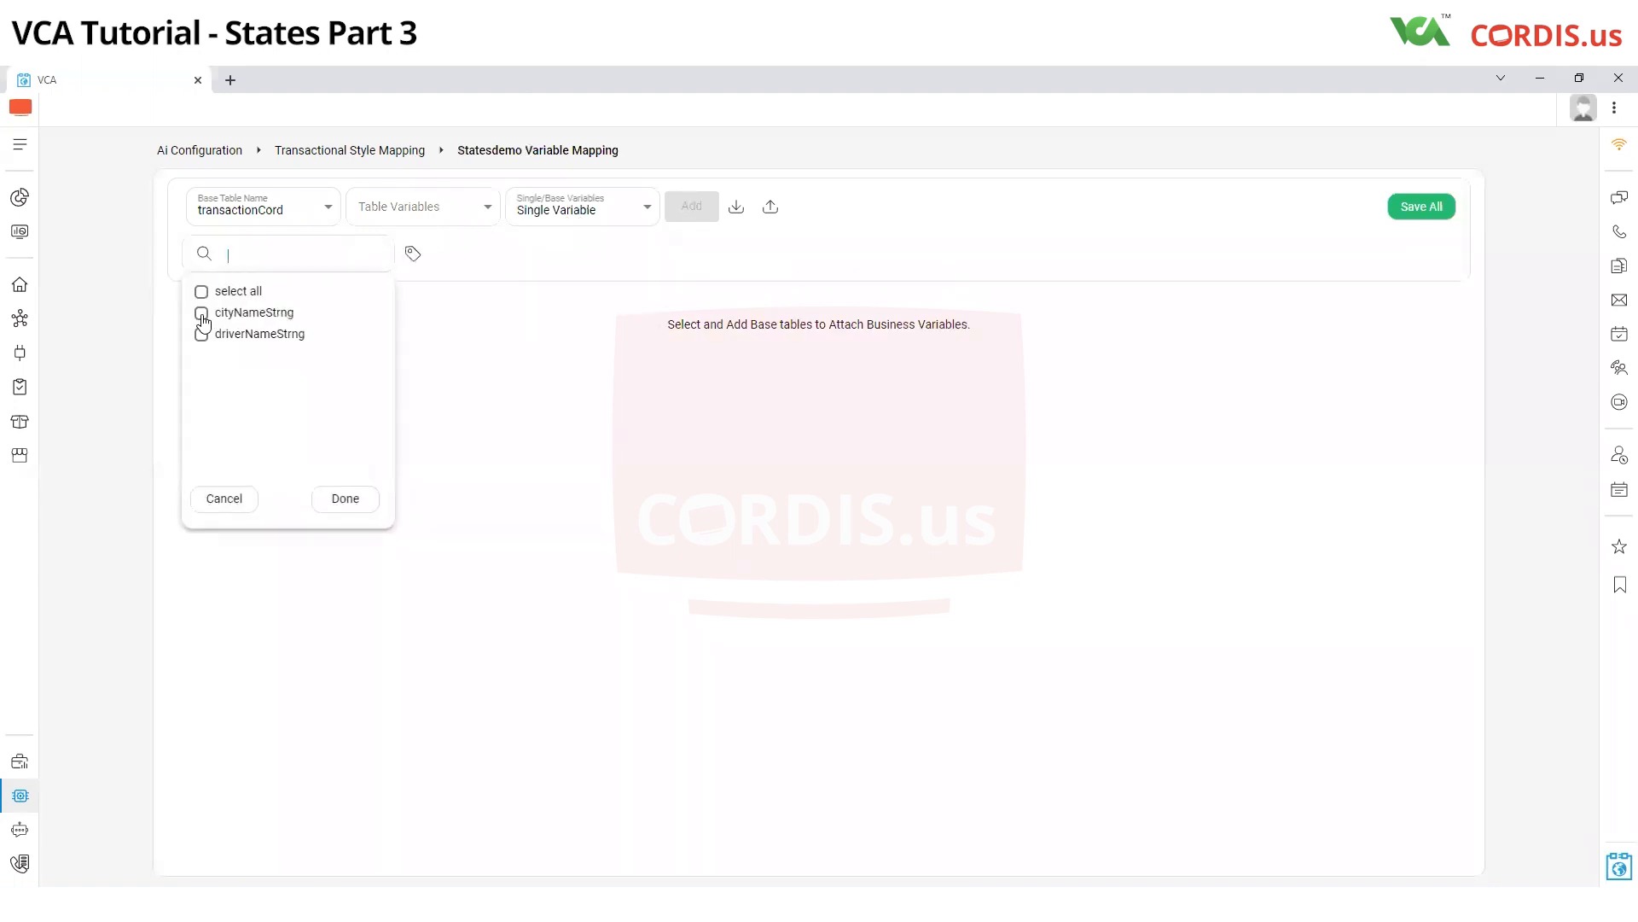
pyautogui.click(202, 314)
pyautogui.click(346, 499)
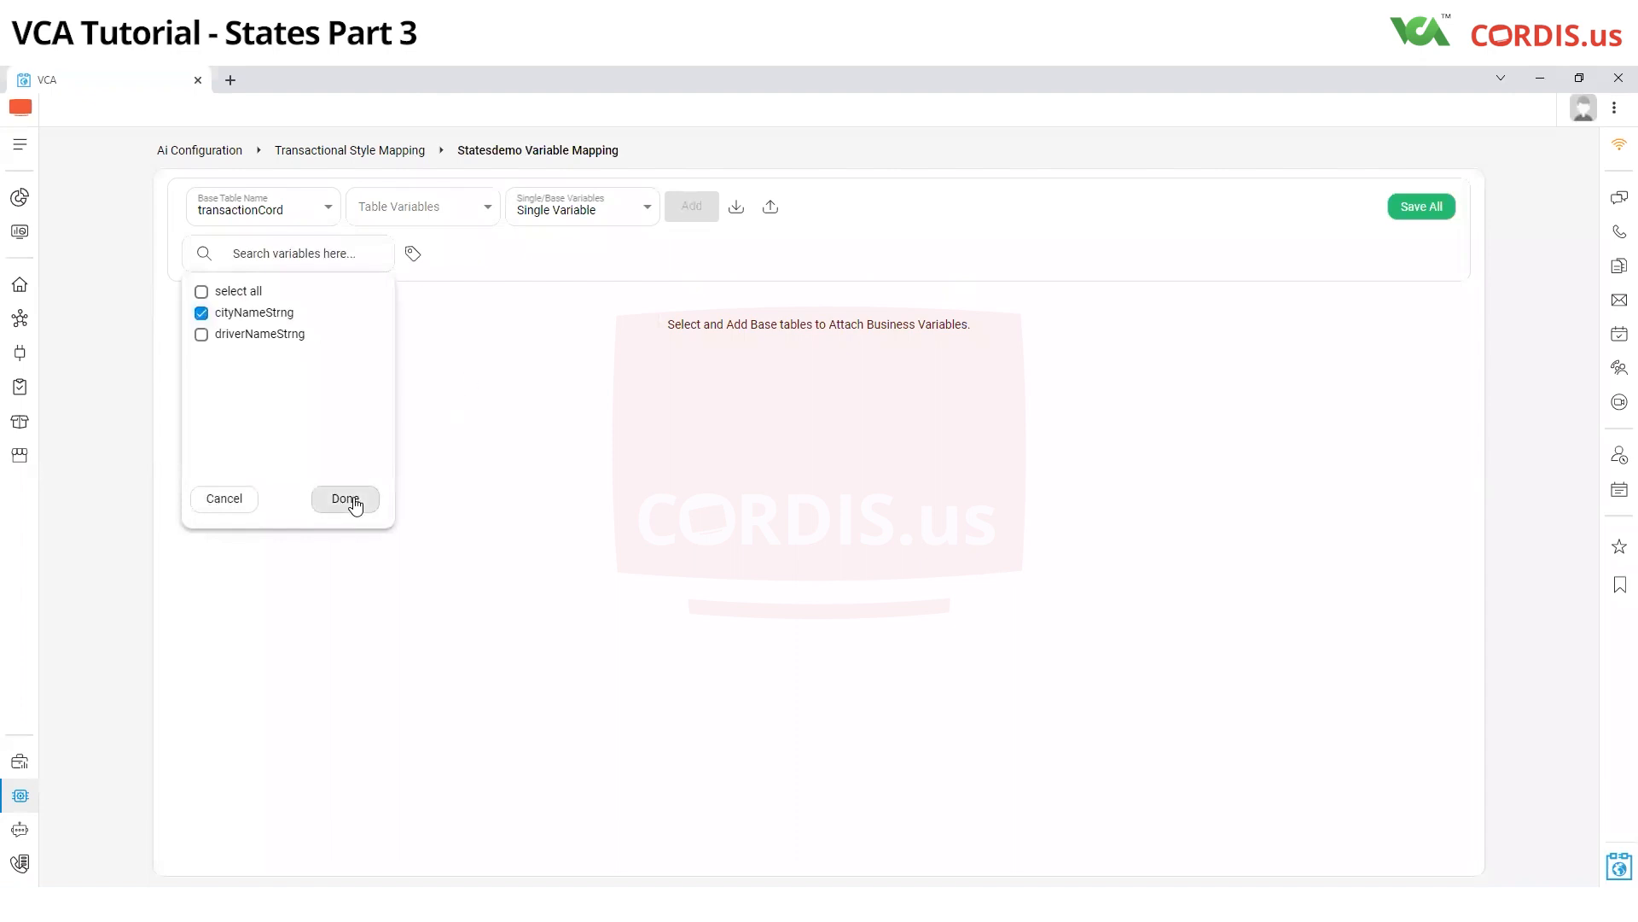
pyautogui.click(691, 212)
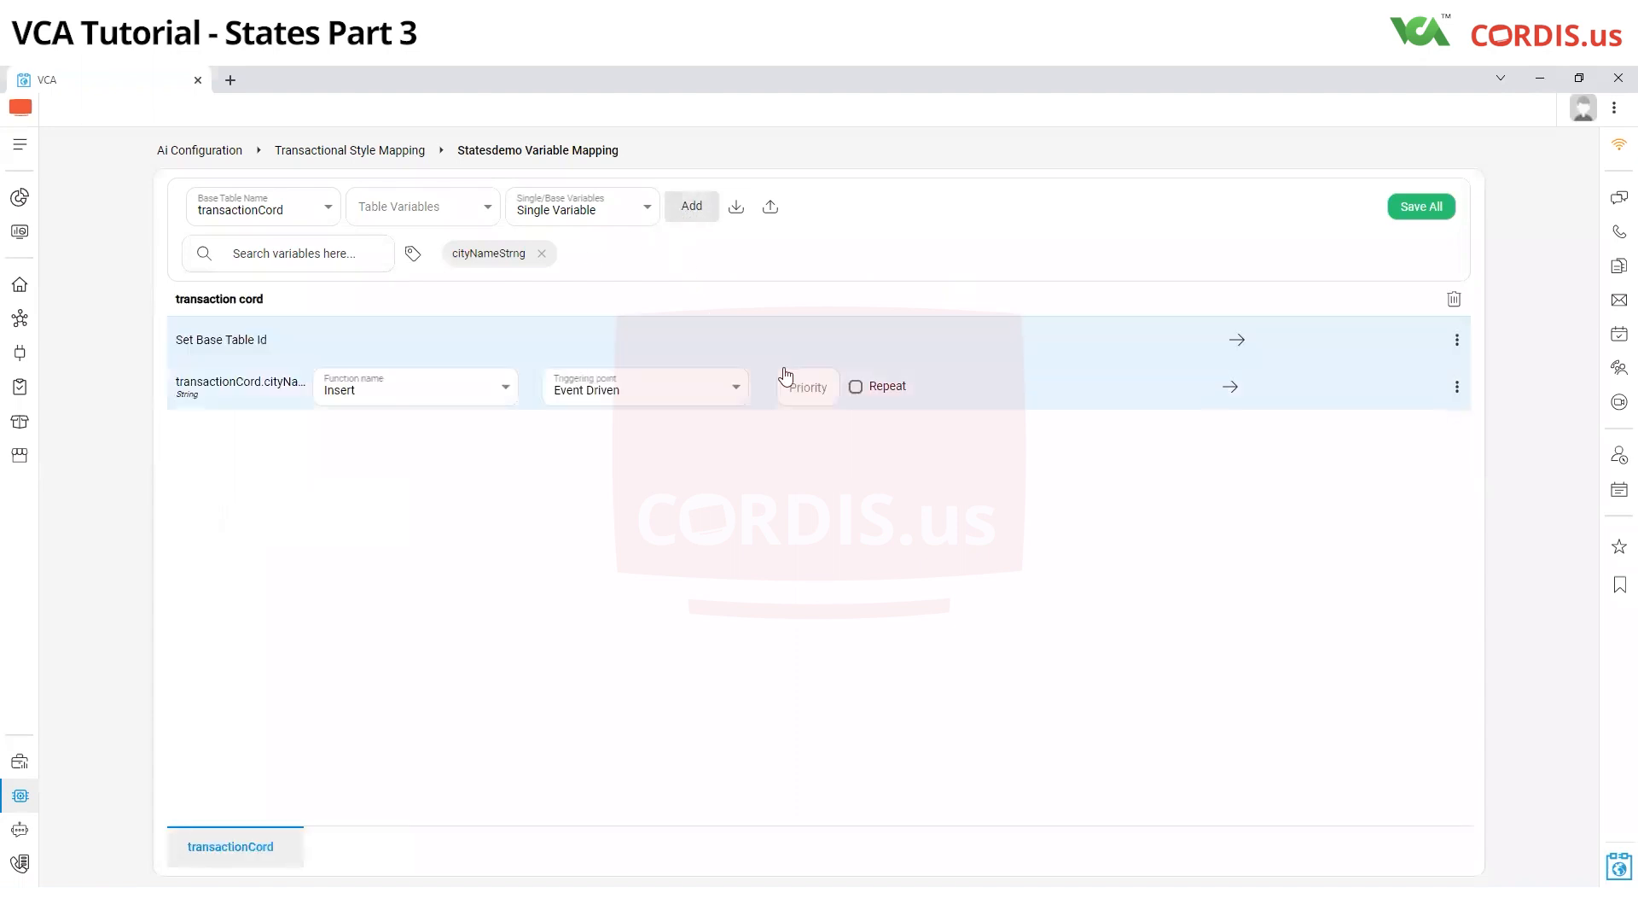
# Map the base table ID to self.tcId and transactionCord's city name variable to aiActionForm.cityNameStrng, and save the mapping
pyautogui.click(1457, 339)
pyautogui.scroll(-5, 1261, 478)
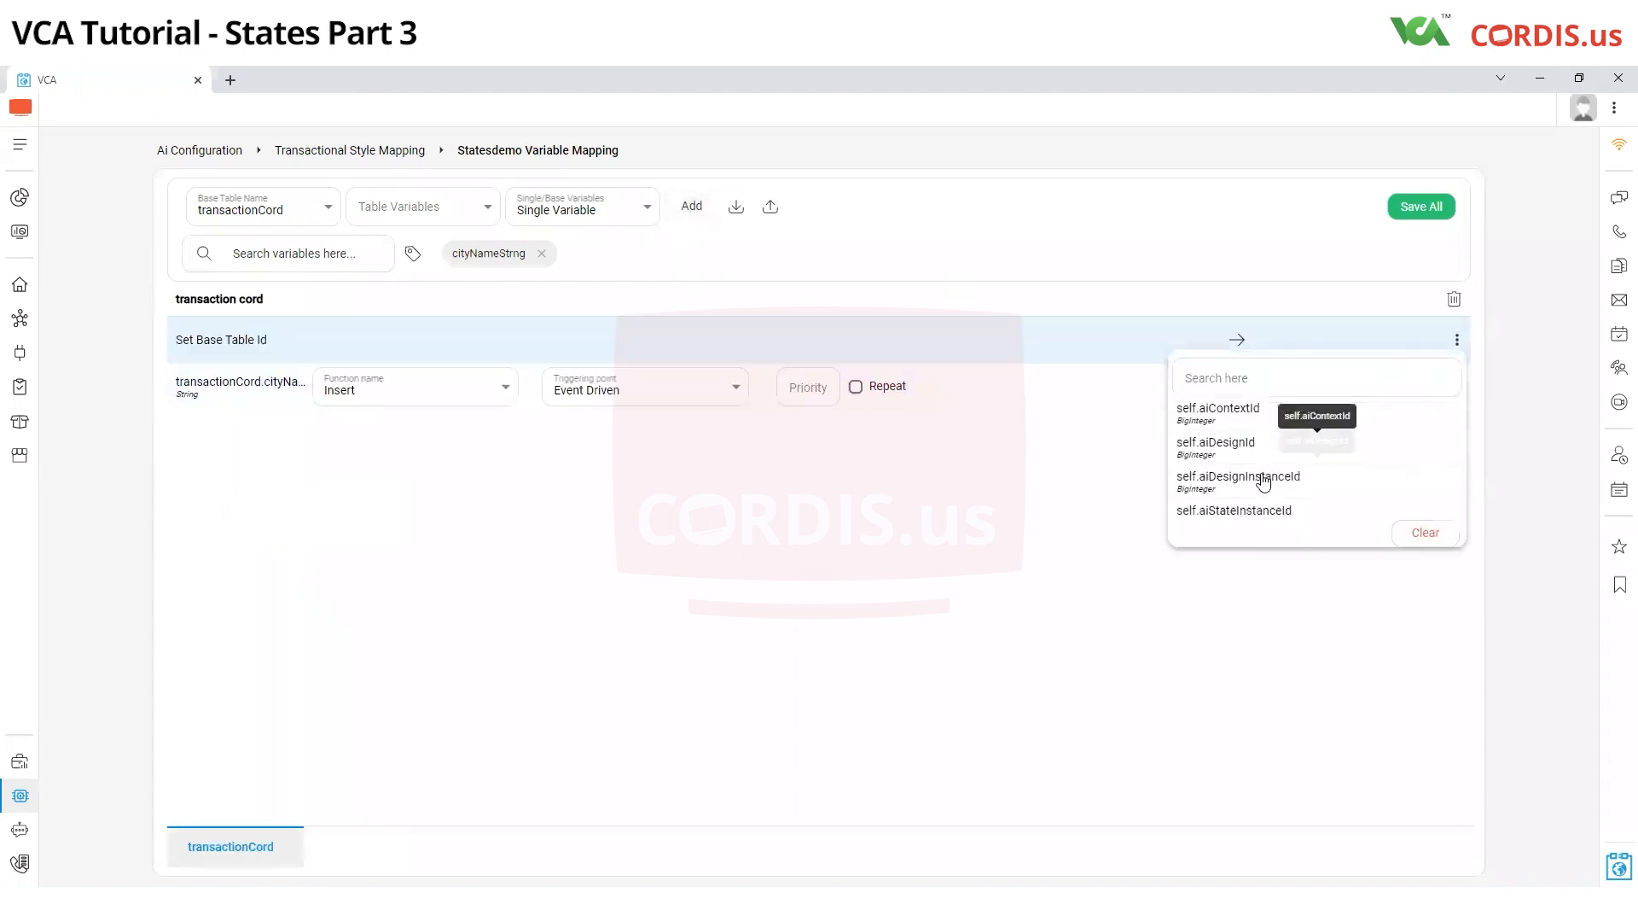
pyautogui.click(1280, 435)
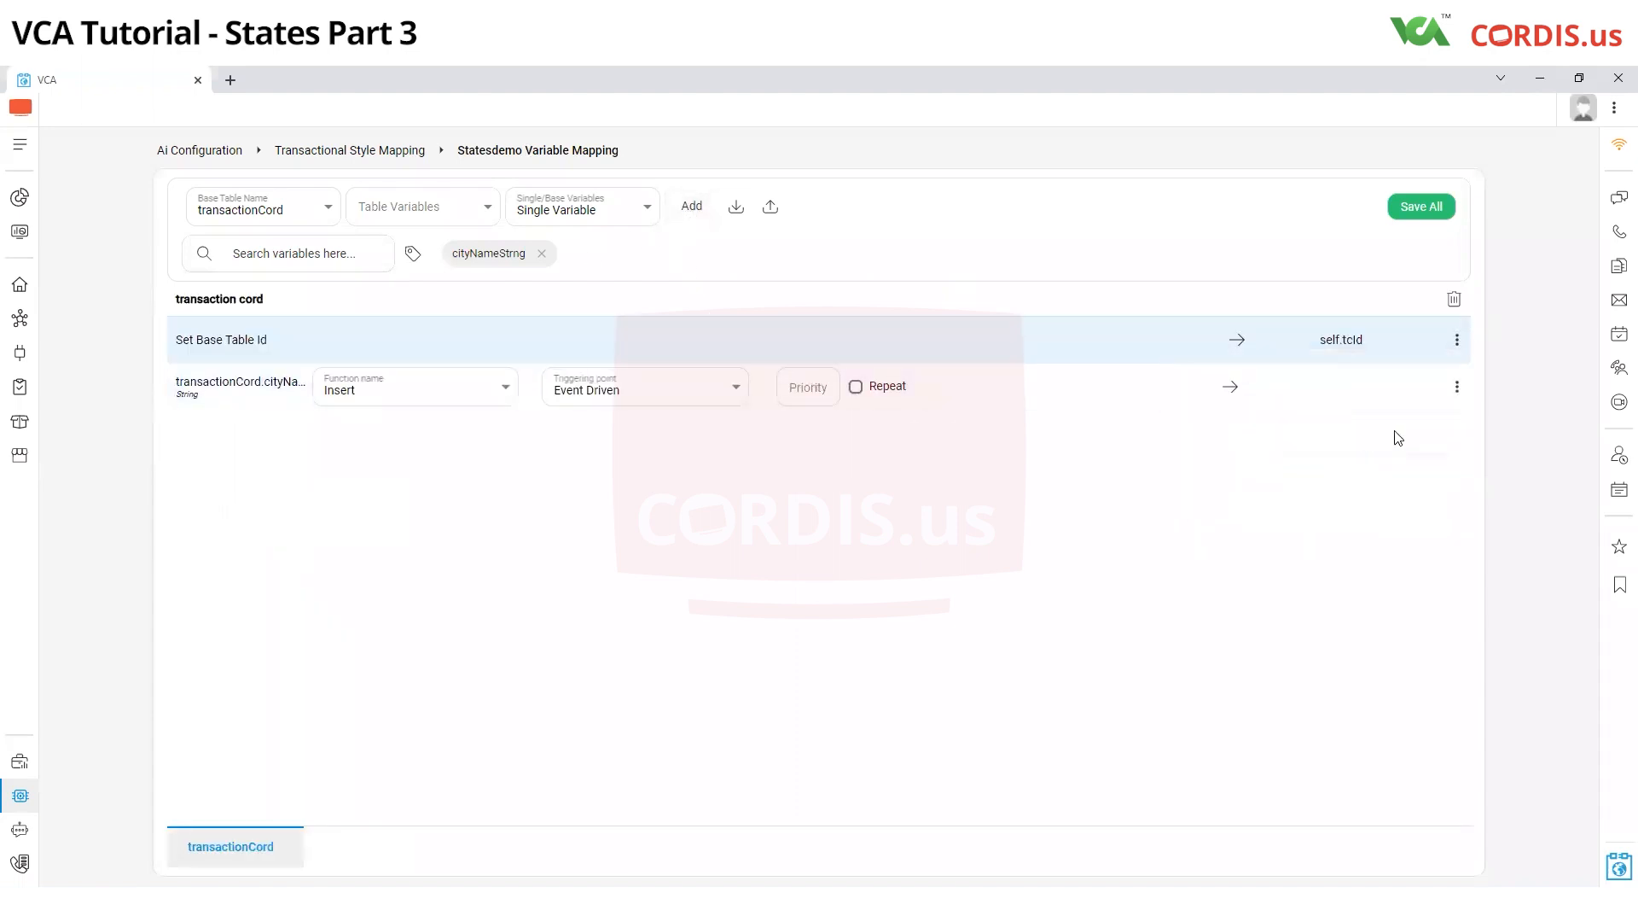
pyautogui.click(1456, 386)
pyautogui.click(1218, 438)
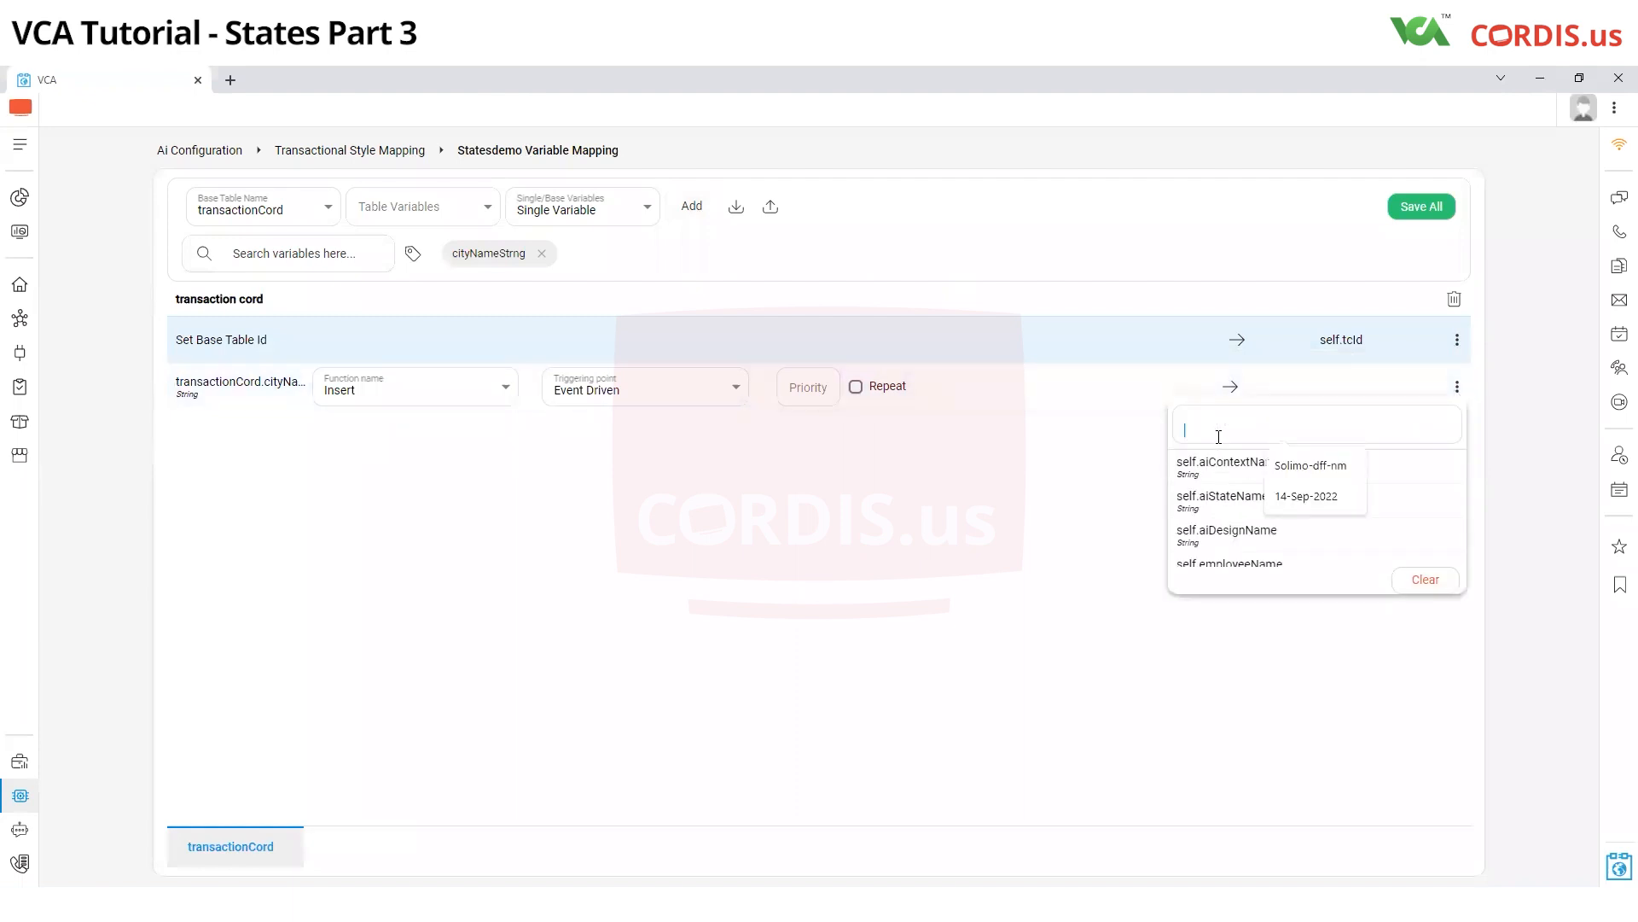
pyautogui.write('city')
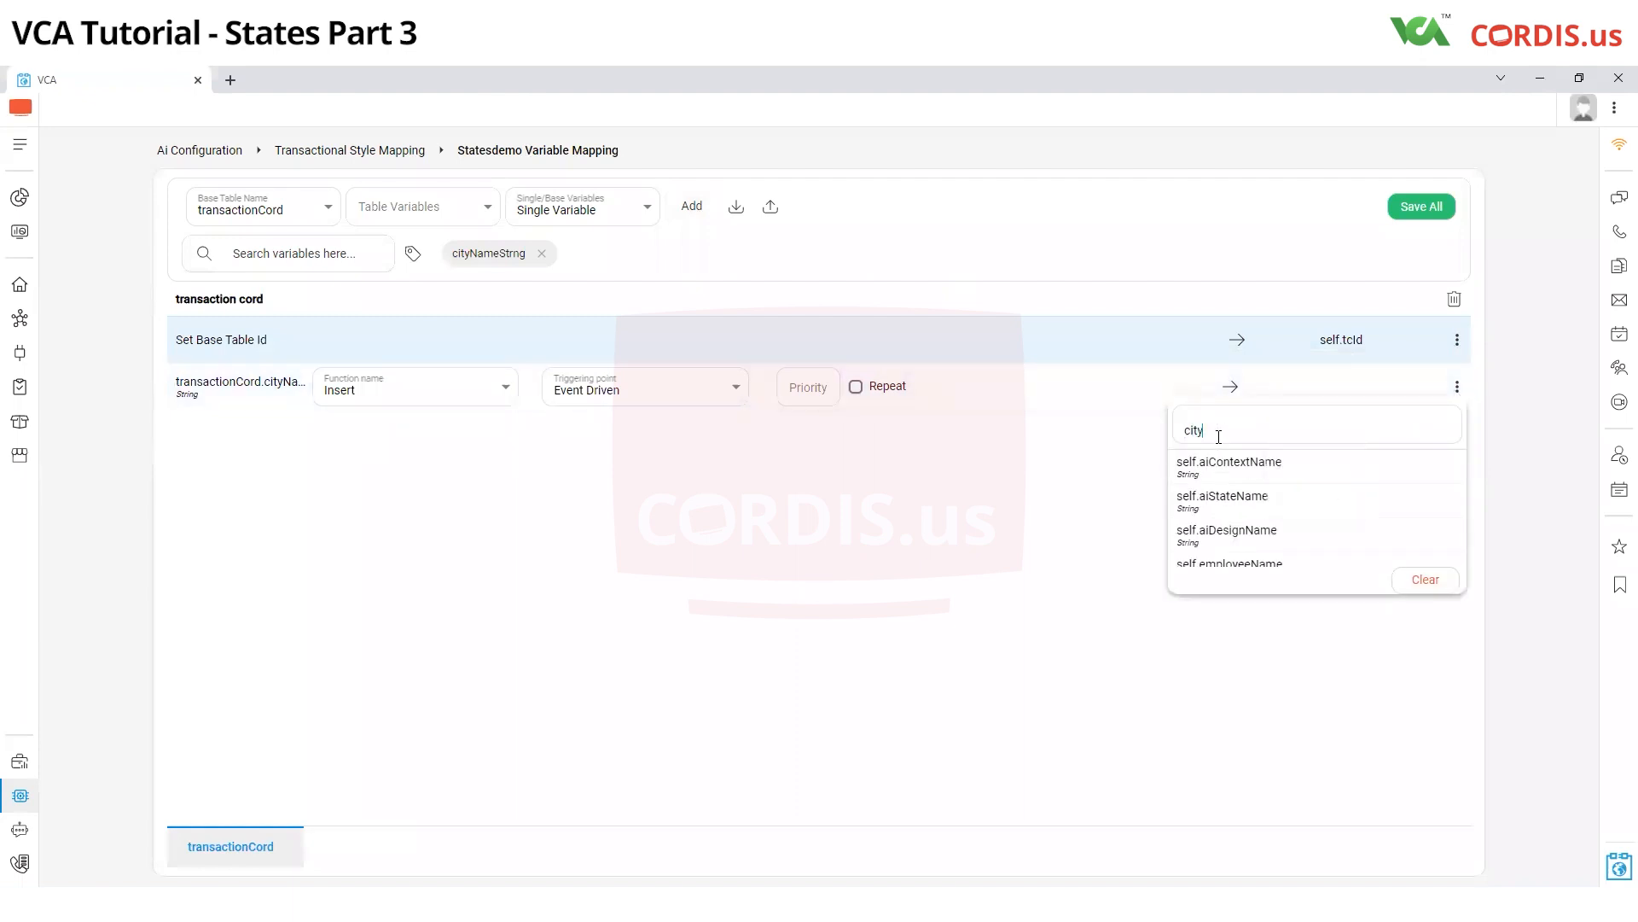
pyautogui.click(1223, 480)
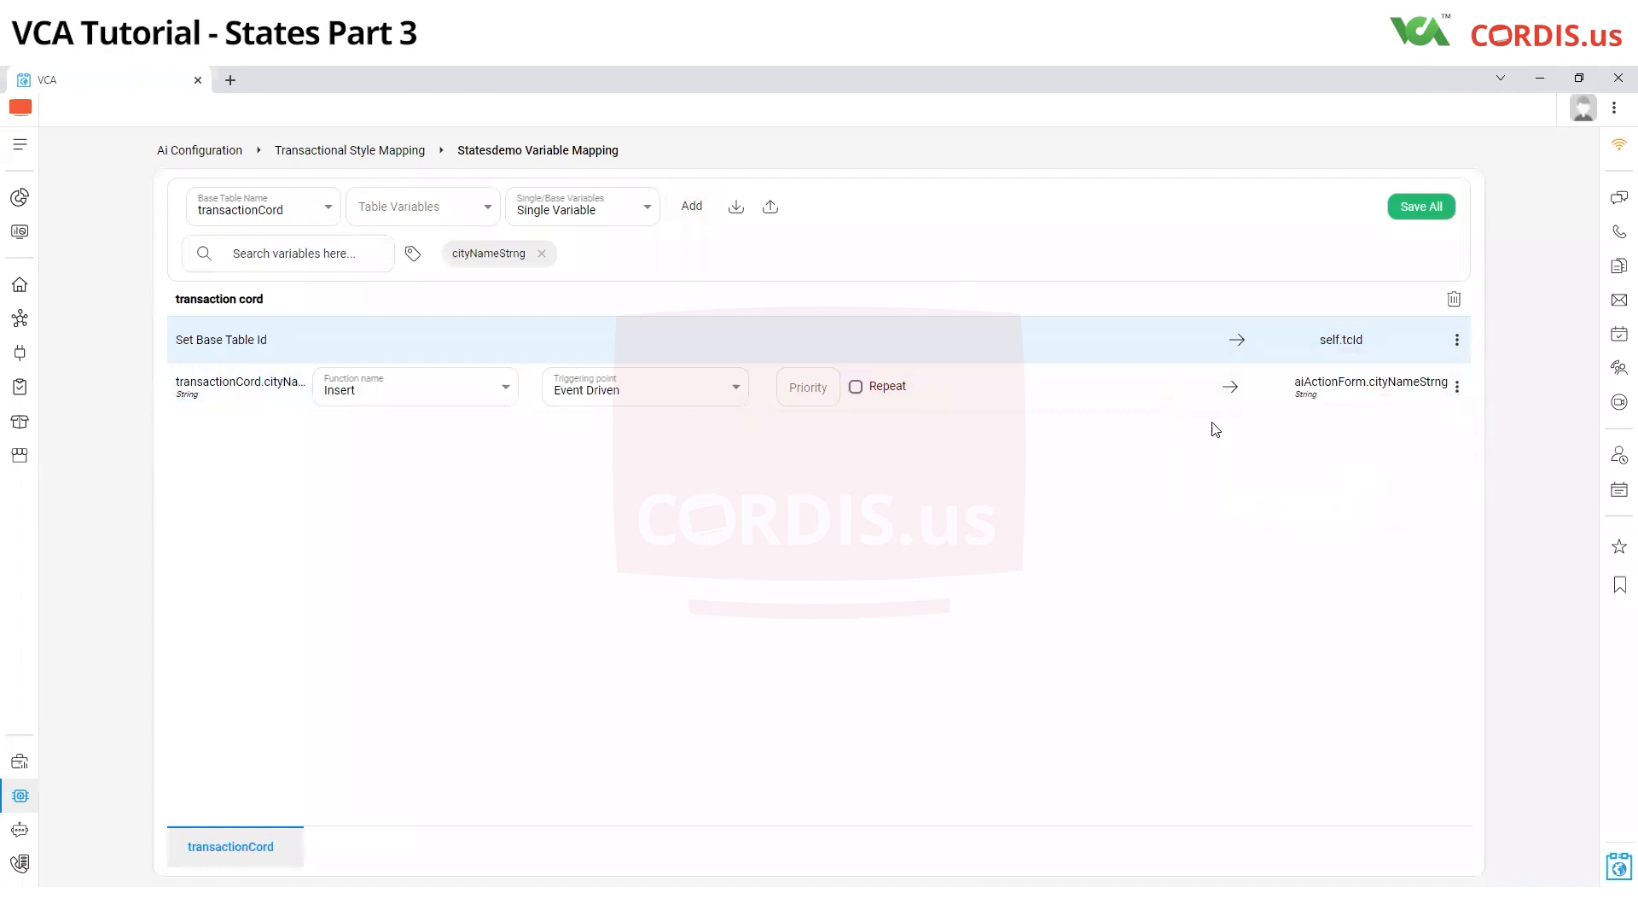
pyautogui.click(1422, 209)
# Set the city name mapping's triggering point to TS Start and save all mappings
pyautogui.click(626, 395)
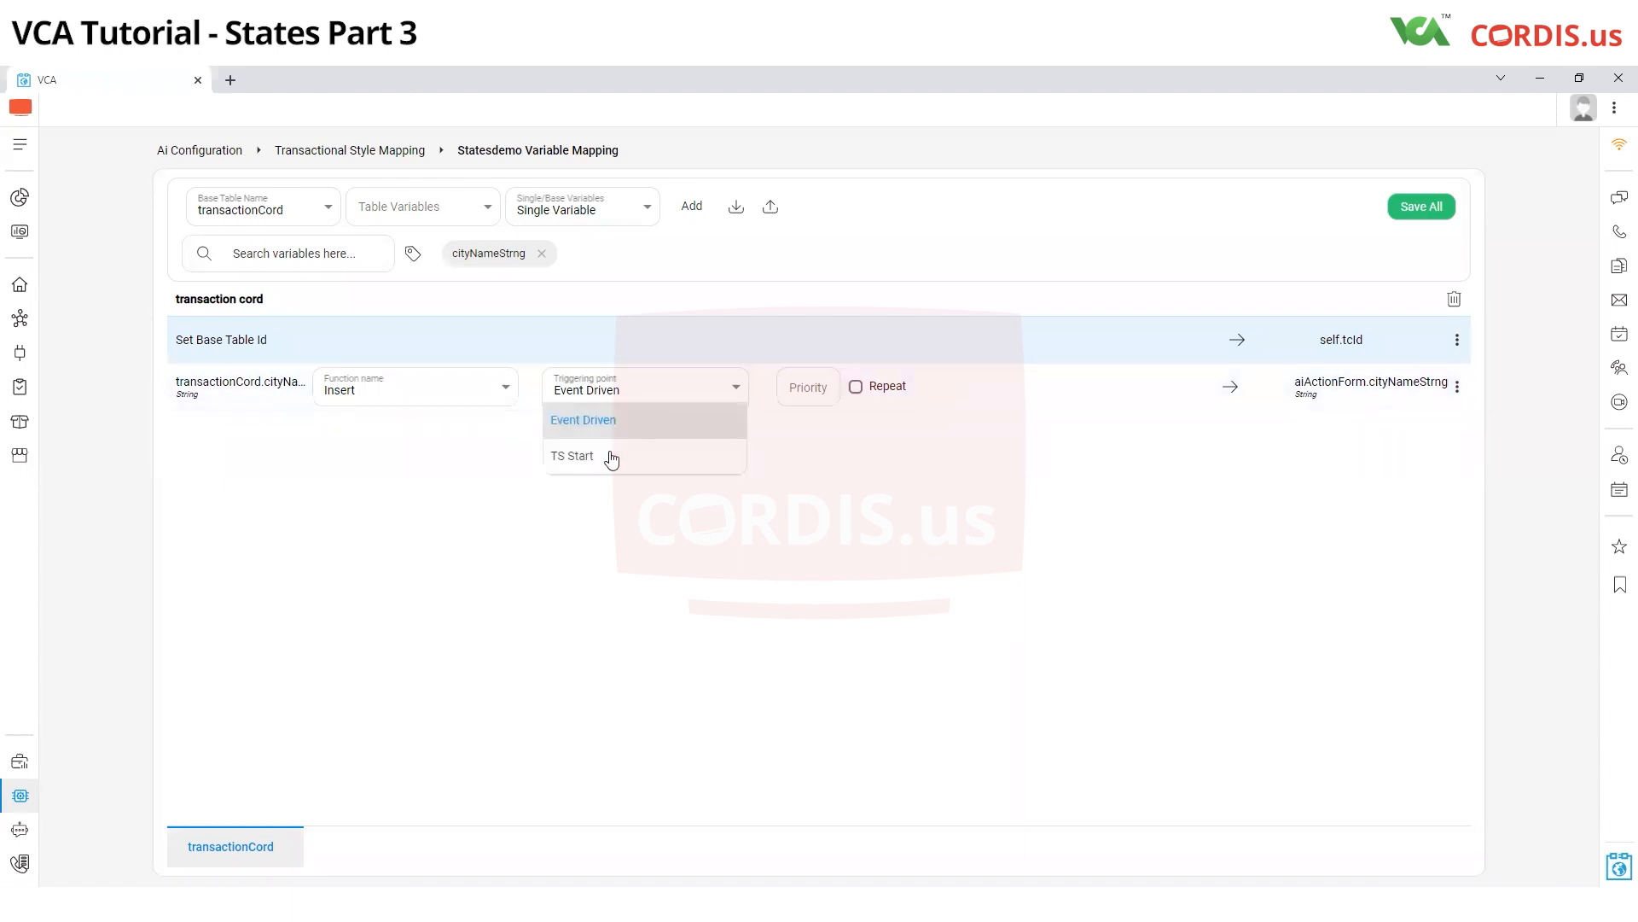
pyautogui.click(605, 472)
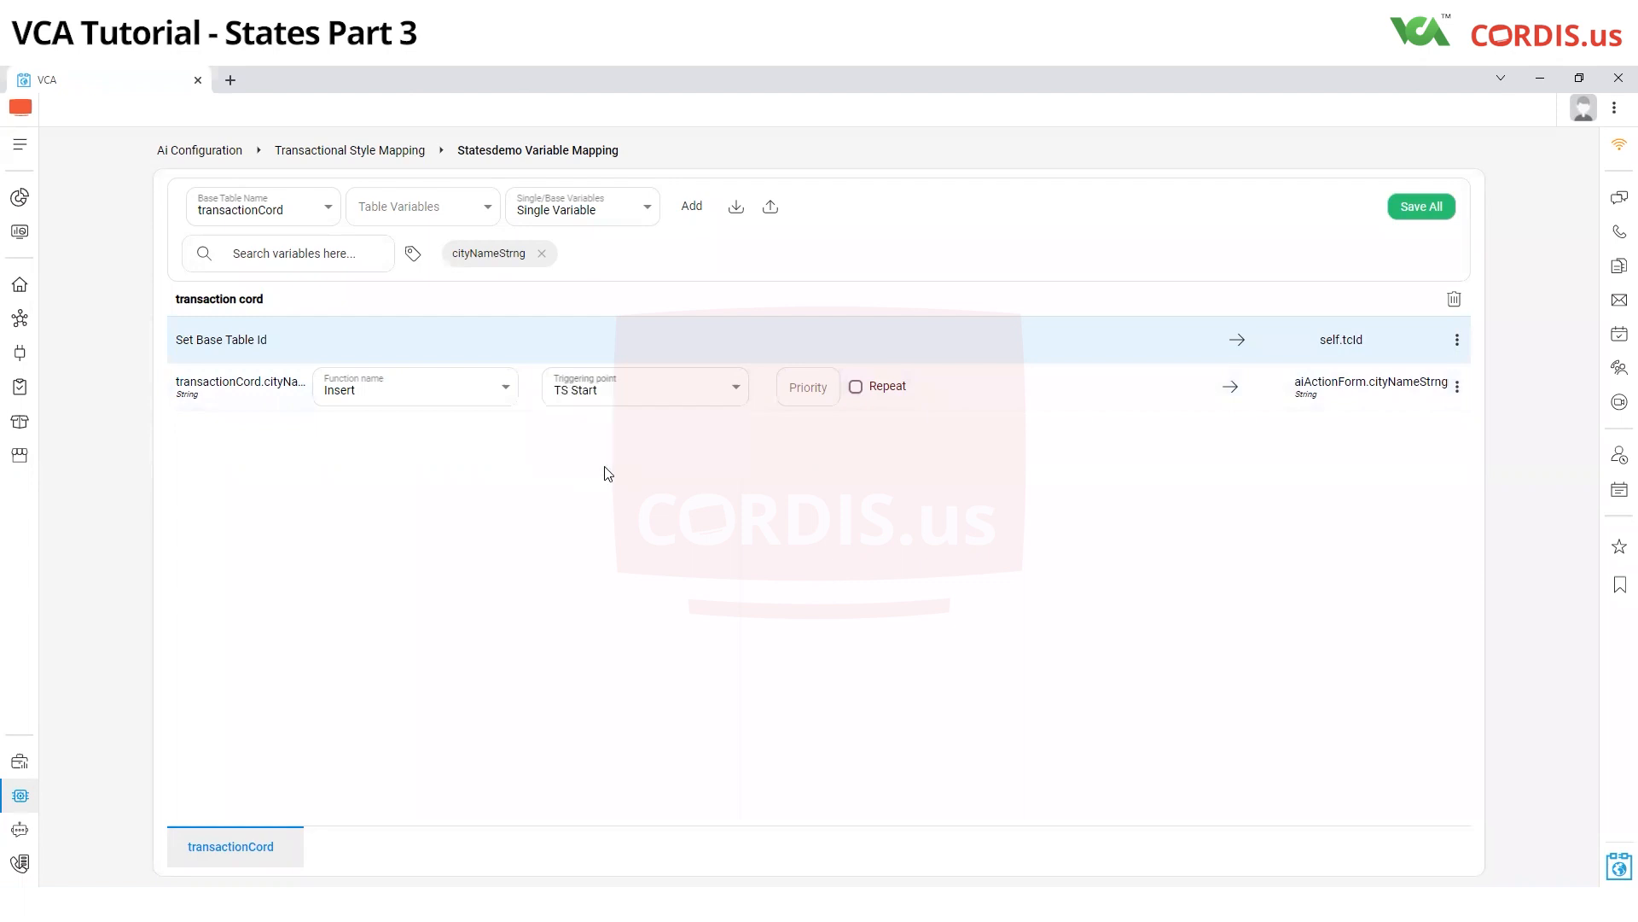
pyautogui.click(1400, 220)
# Open the states list of the StatesDemoAi design in the StatesDemo transactional style
pyautogui.click(23, 795)
pyautogui.click(614, 849)
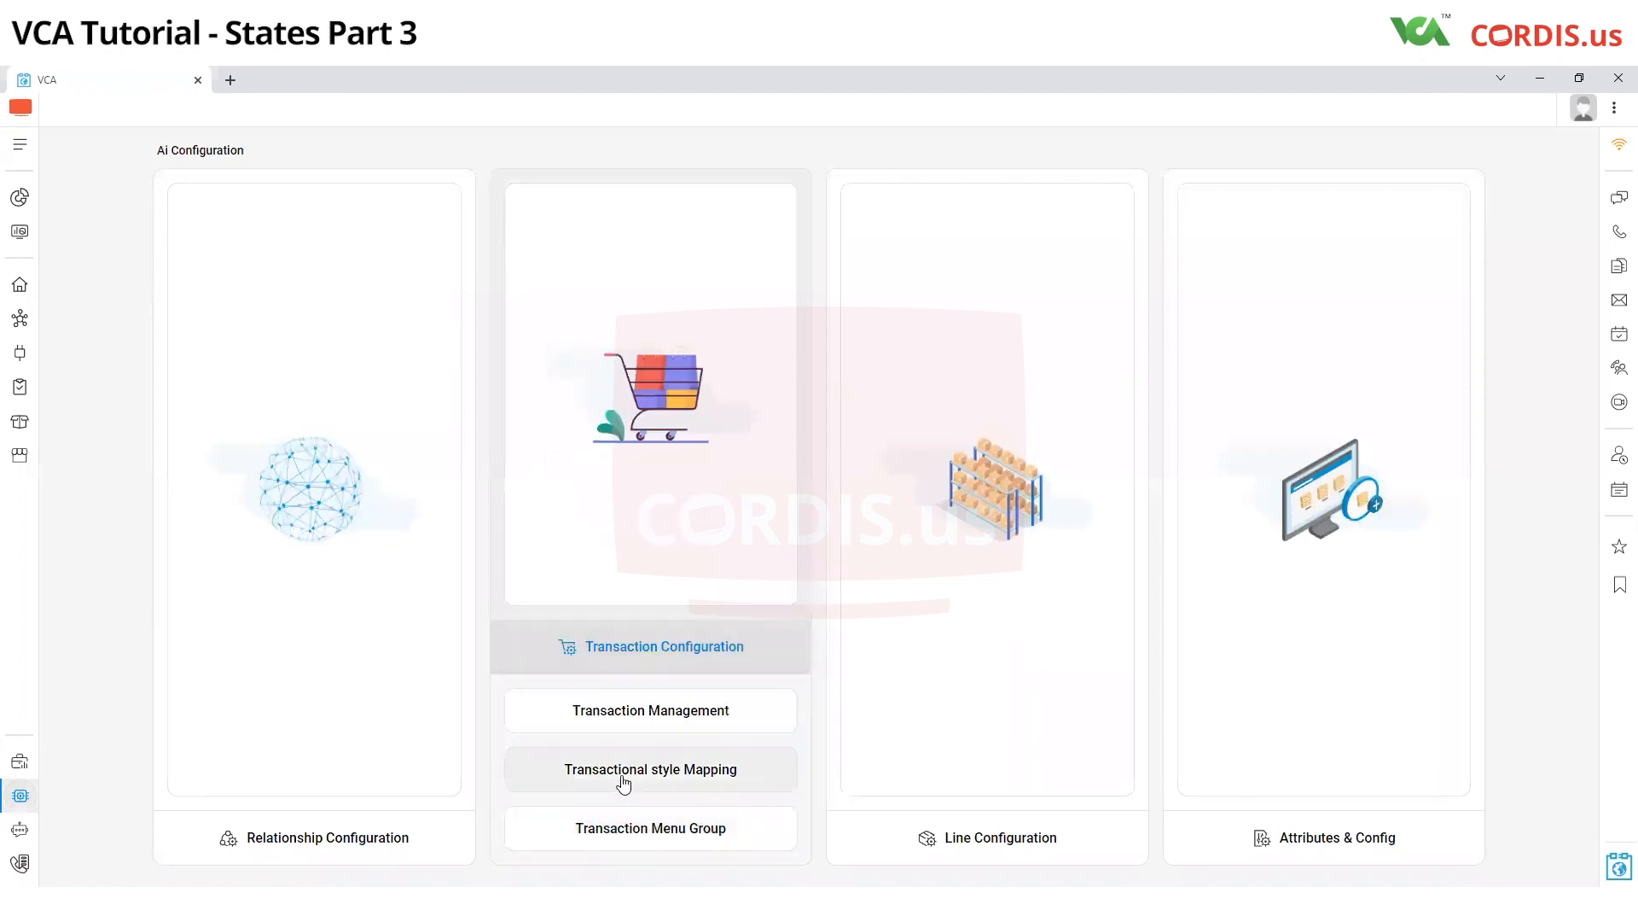
pyautogui.click(650, 769)
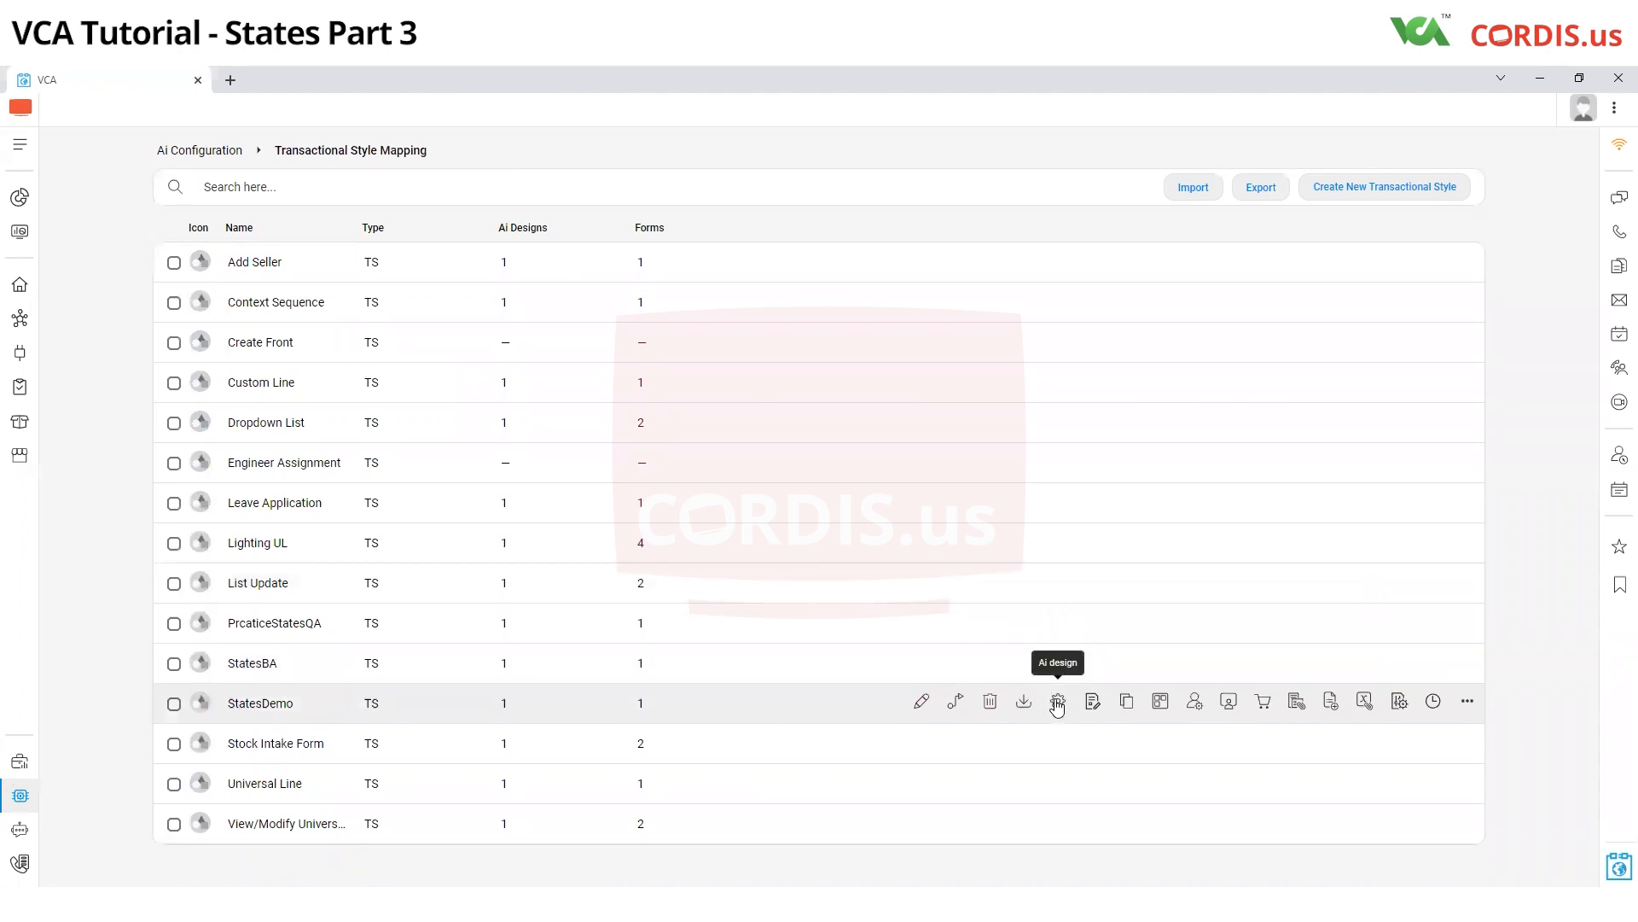
pyautogui.click(1059, 702)
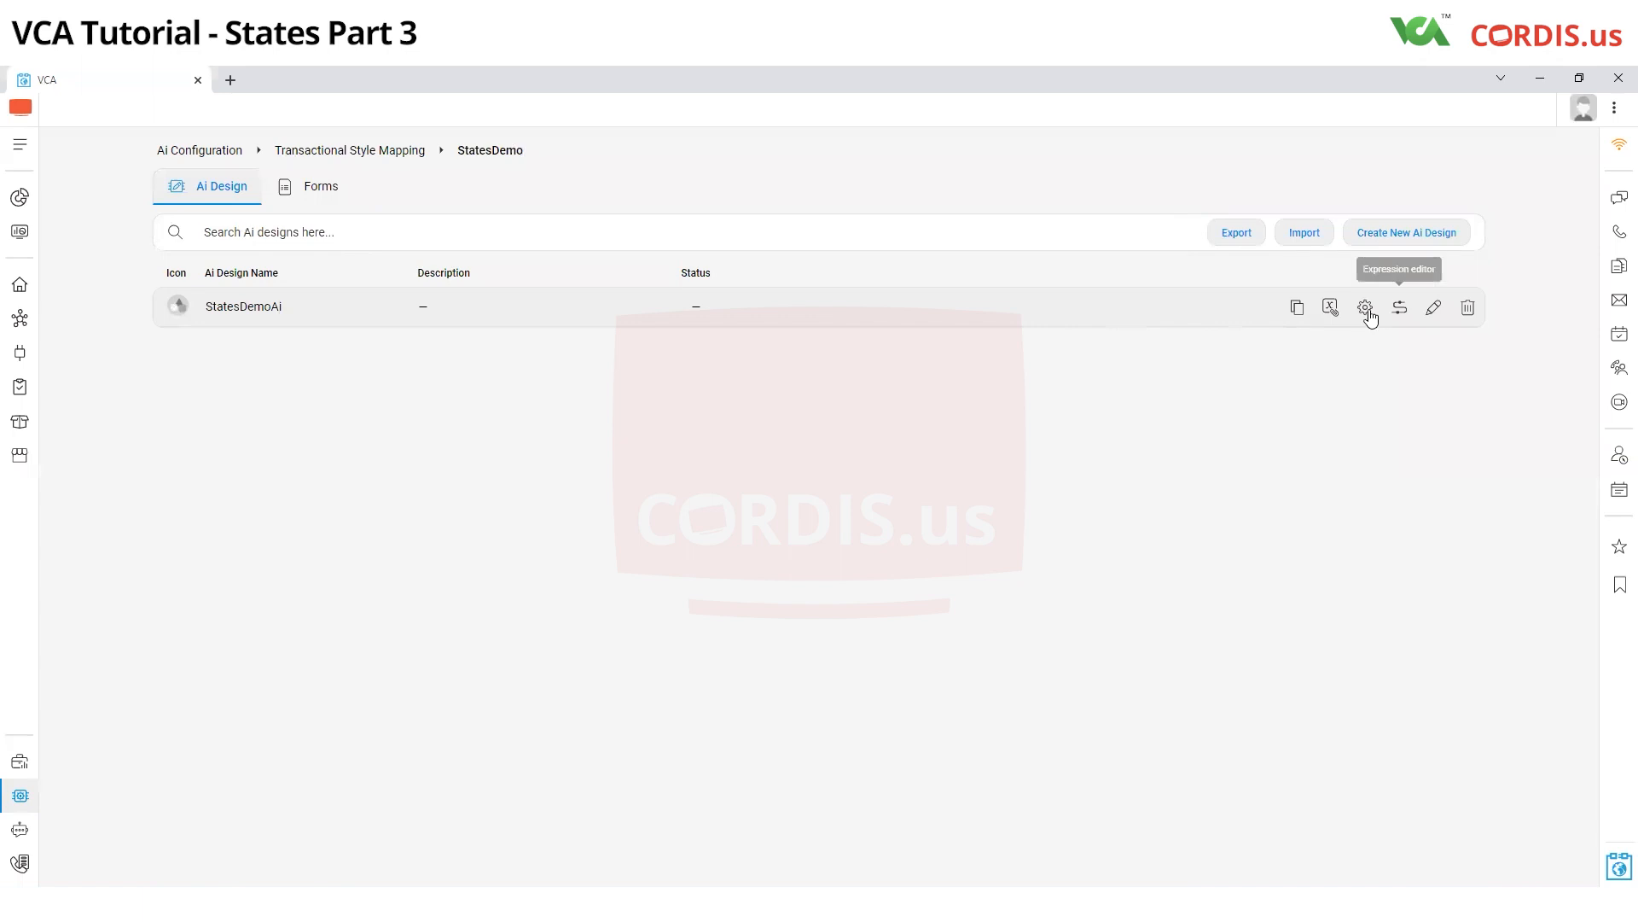
pyautogui.click(1367, 311)
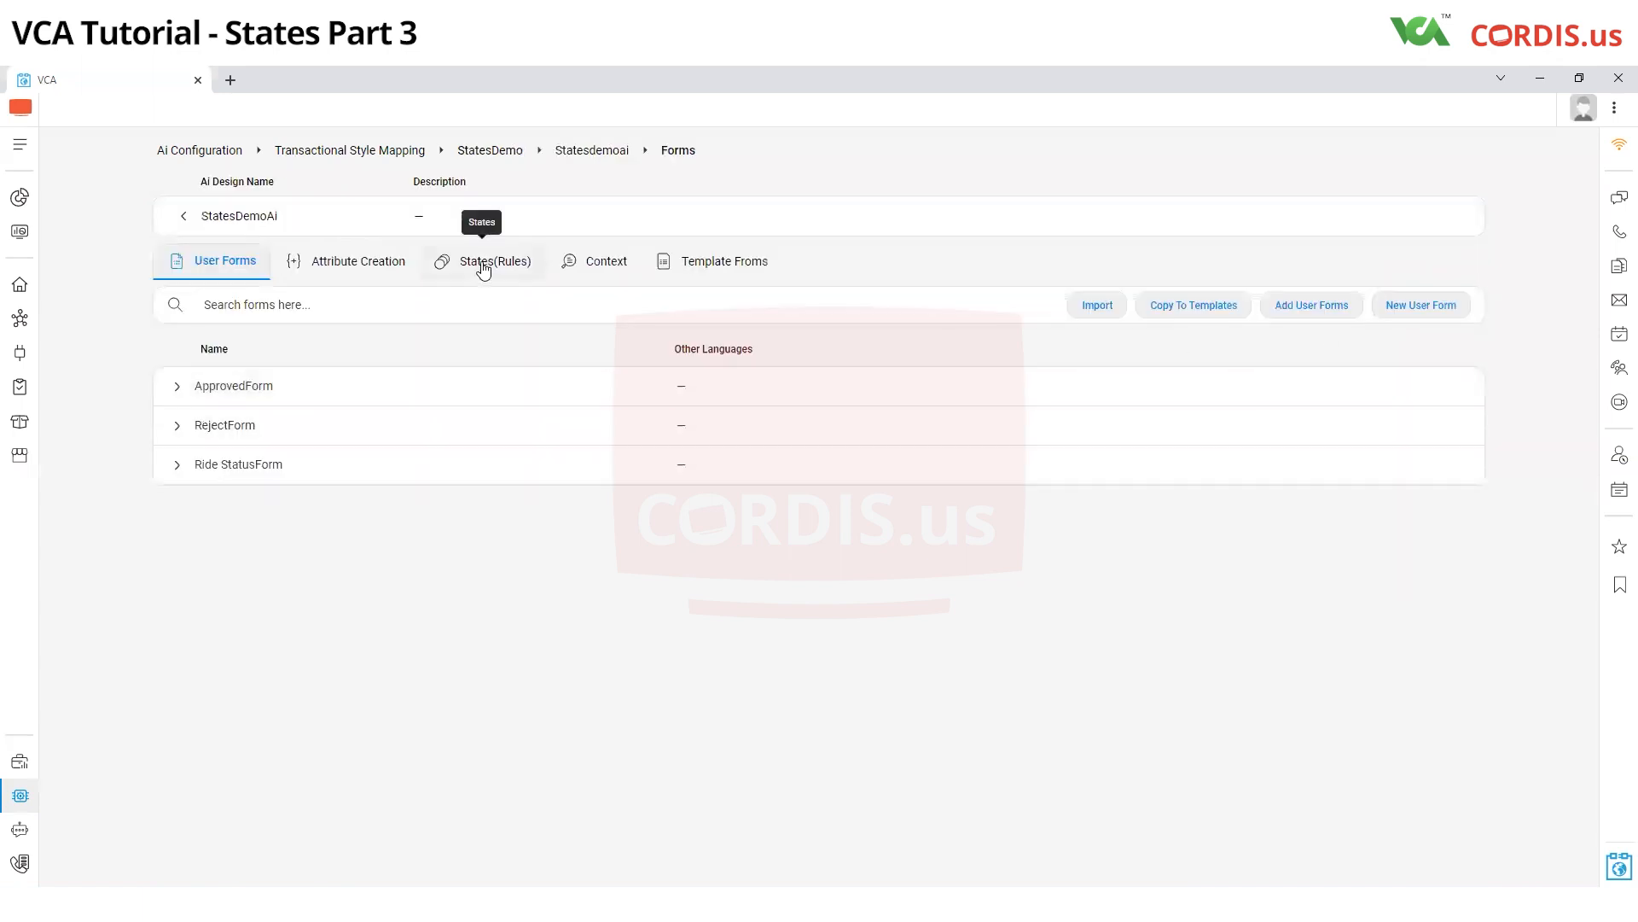
pyautogui.click(483, 266)
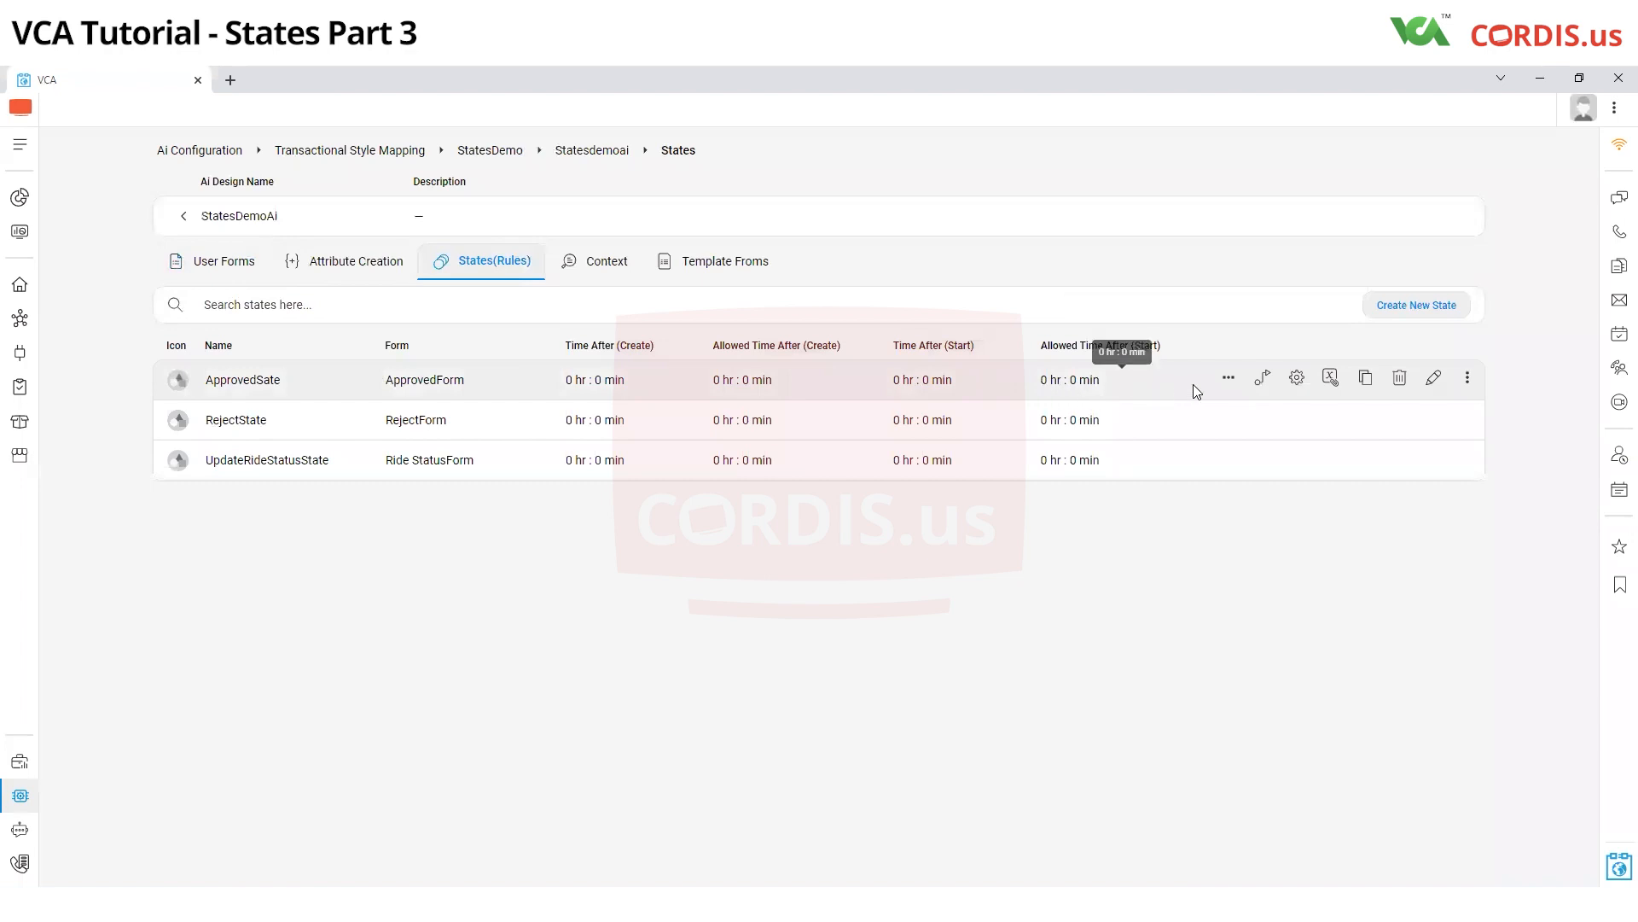
# Add the transactionCord base table with the single variable driverNameStrng to ApprovedSate's business variable mapping
pyautogui.click(1261, 381)
pyautogui.click(263, 221)
pyautogui.scroll(-2, 230, 311)
pyautogui.click(261, 303)
pyautogui.click(577, 212)
pyautogui.click(570, 243)
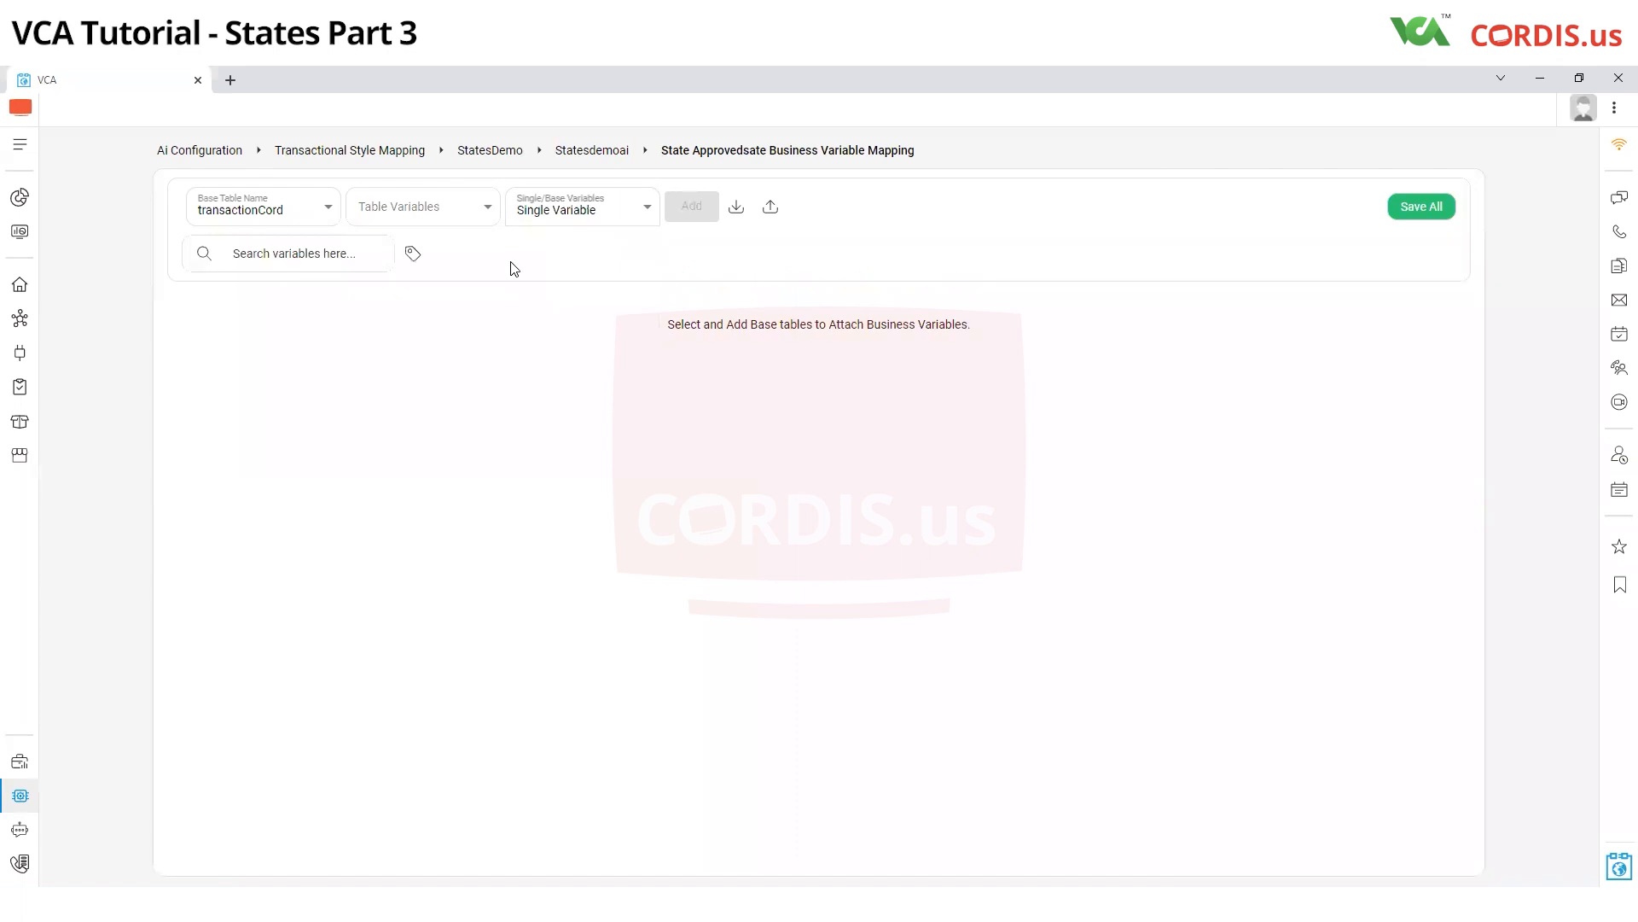
pyautogui.click(307, 253)
pyautogui.click(204, 338)
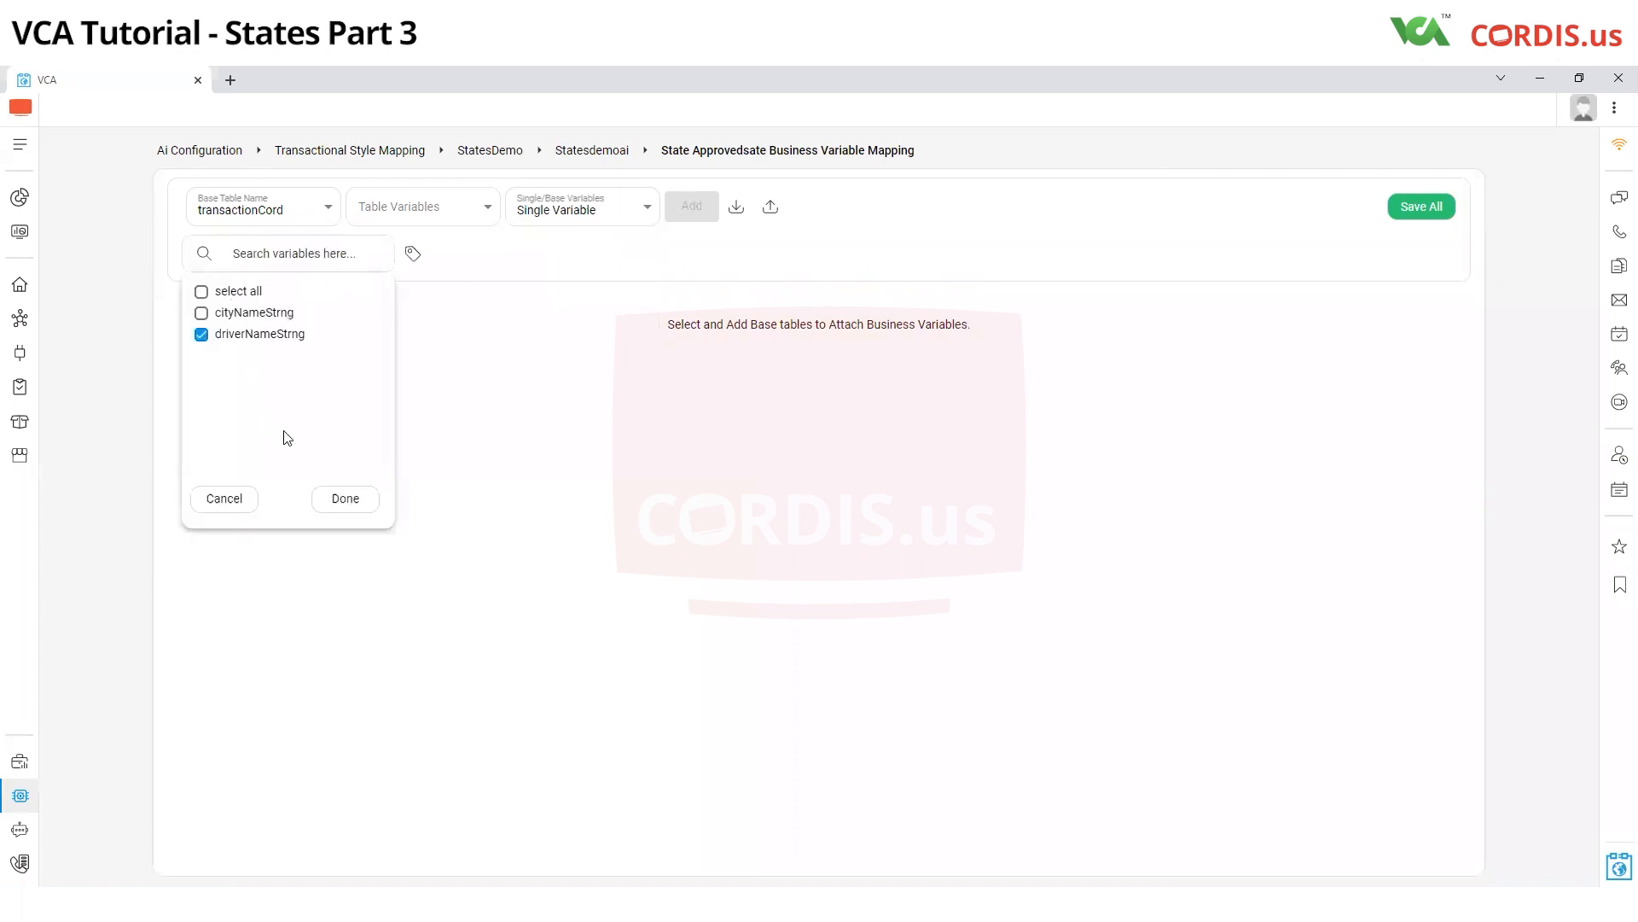
pyautogui.click(360, 501)
pyautogui.click(687, 209)
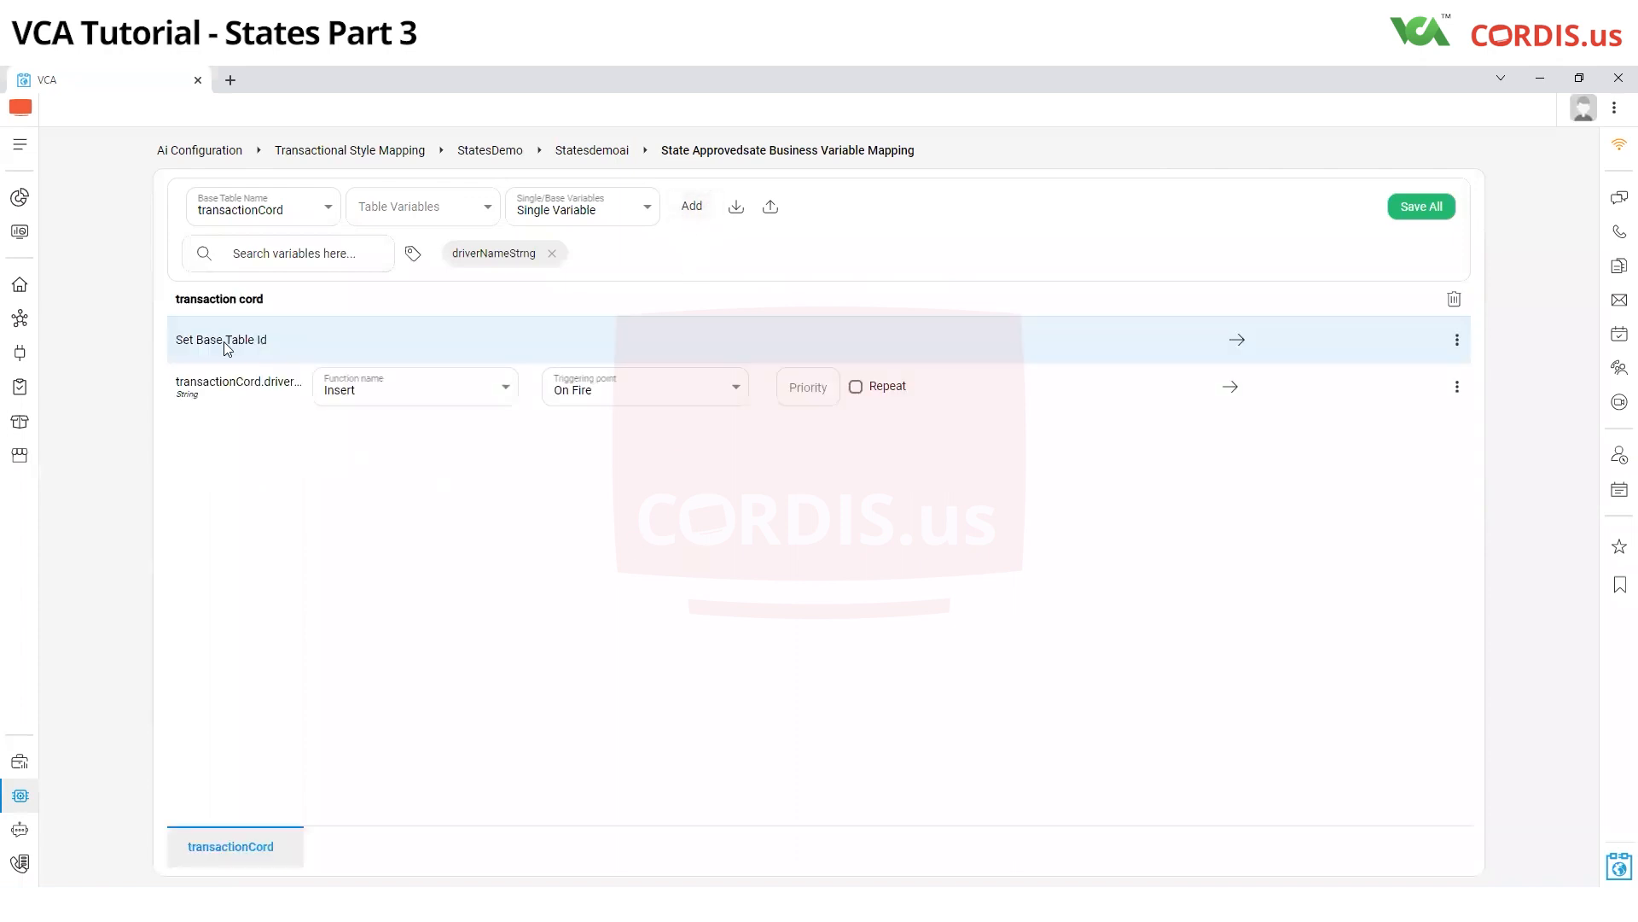
# Map the base table ID to self.tcId and search the driver name variable's mapping options for "dri"
pyautogui.click(1457, 340)
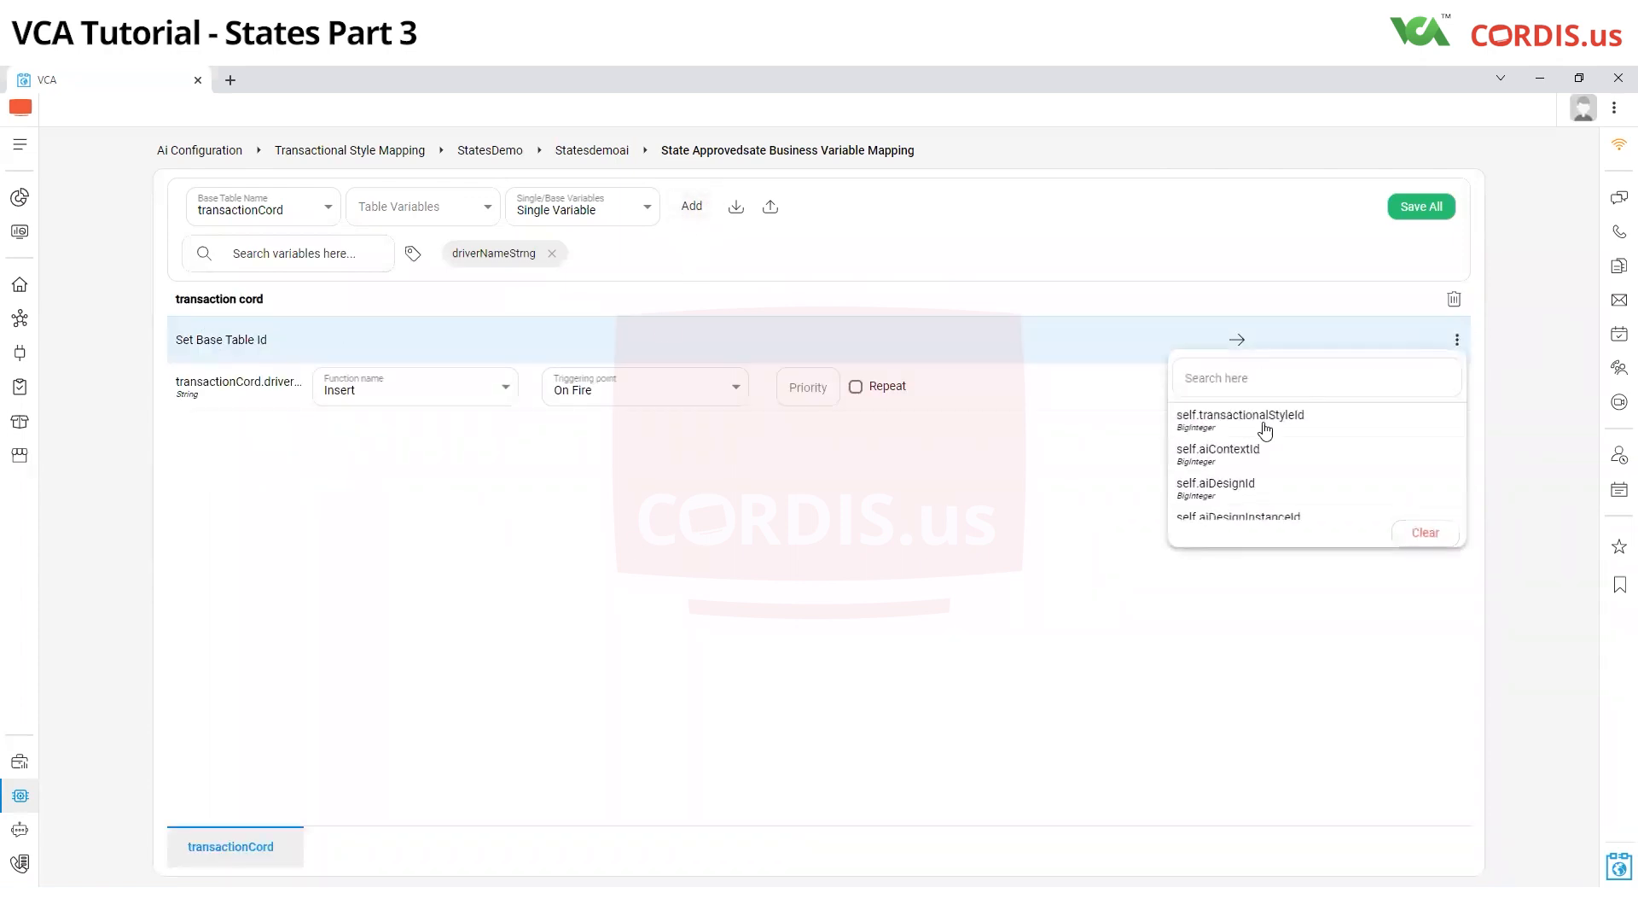
pyautogui.scroll(-2, 1234, 504)
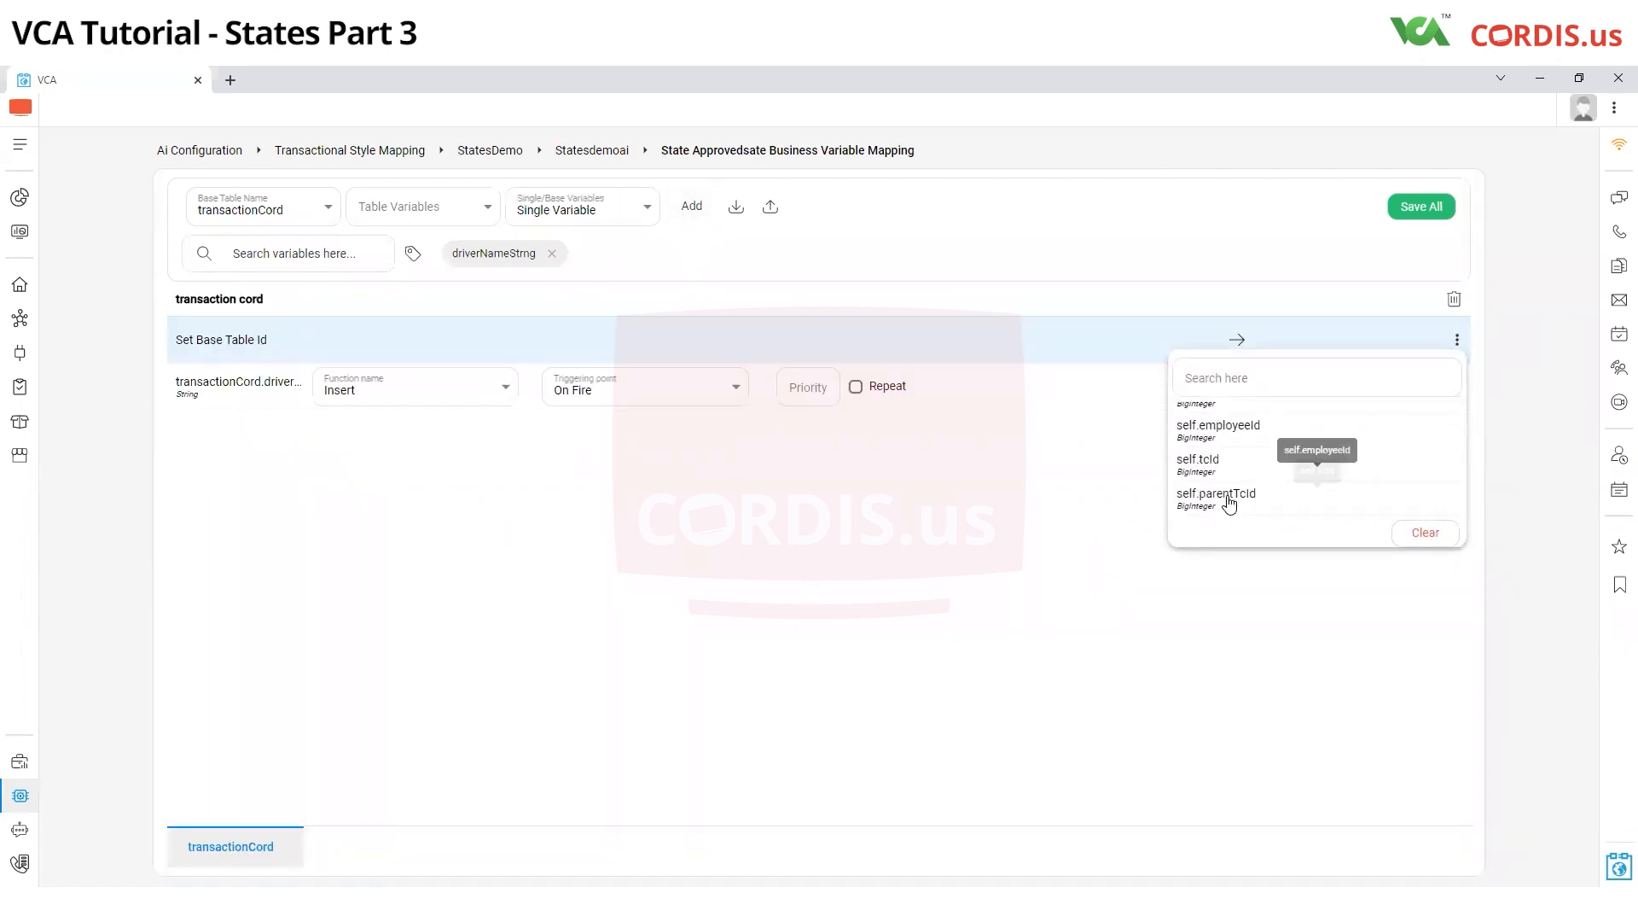
pyautogui.click(1228, 446)
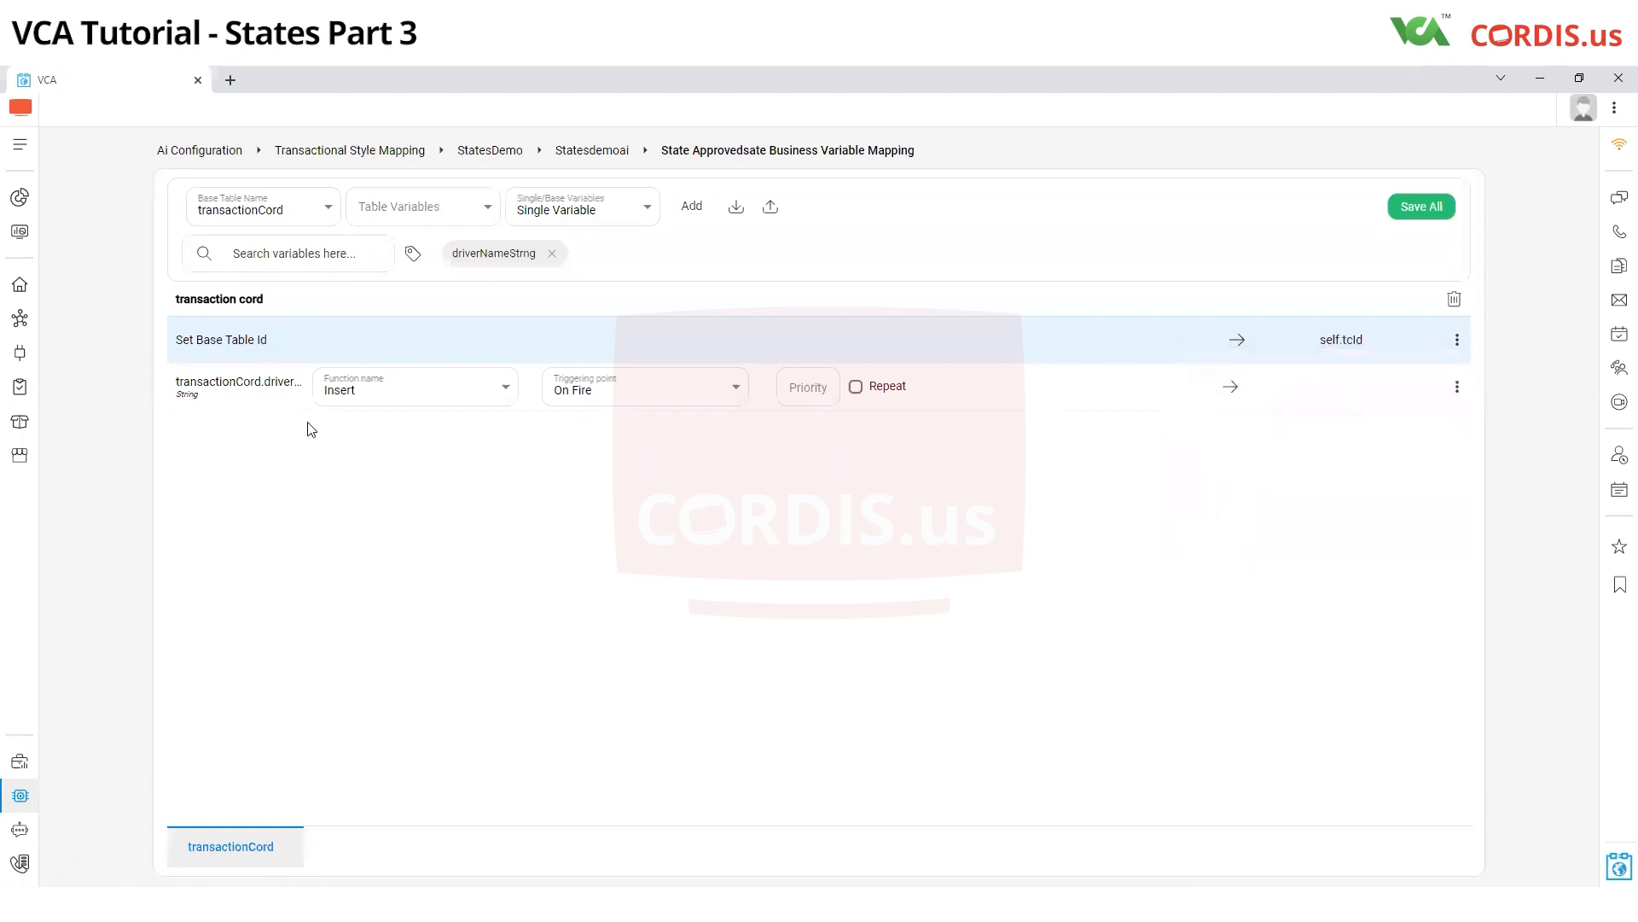
pyautogui.click(1458, 387)
pyautogui.click(1300, 431)
pyautogui.write('dr')
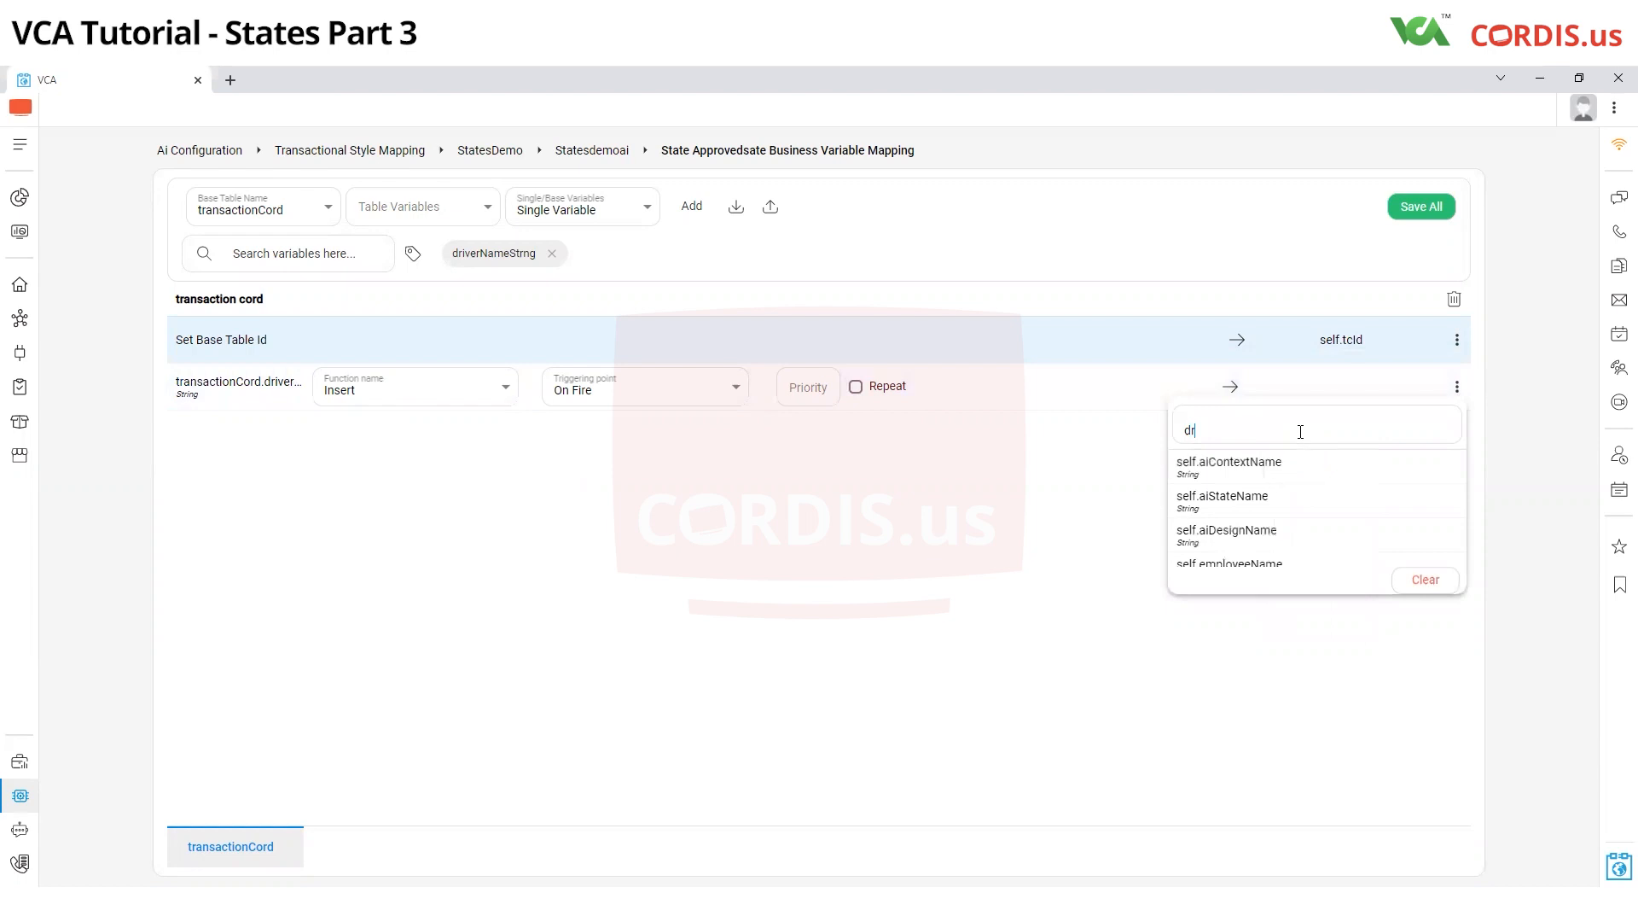
pyautogui.write('i')
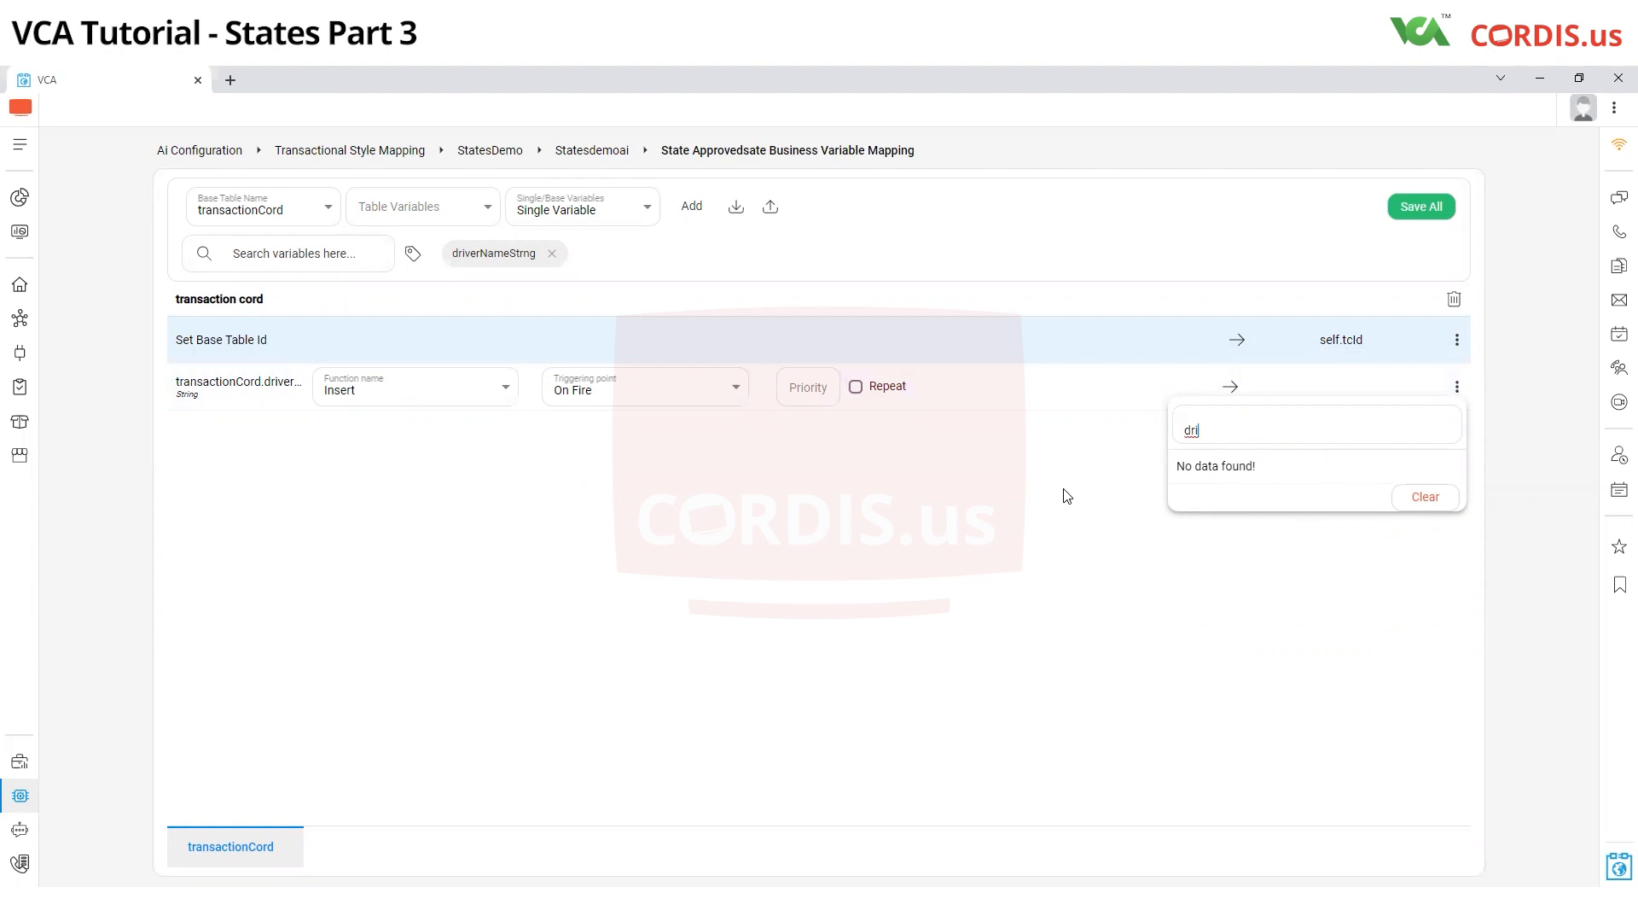
pyautogui.click(446, 688)
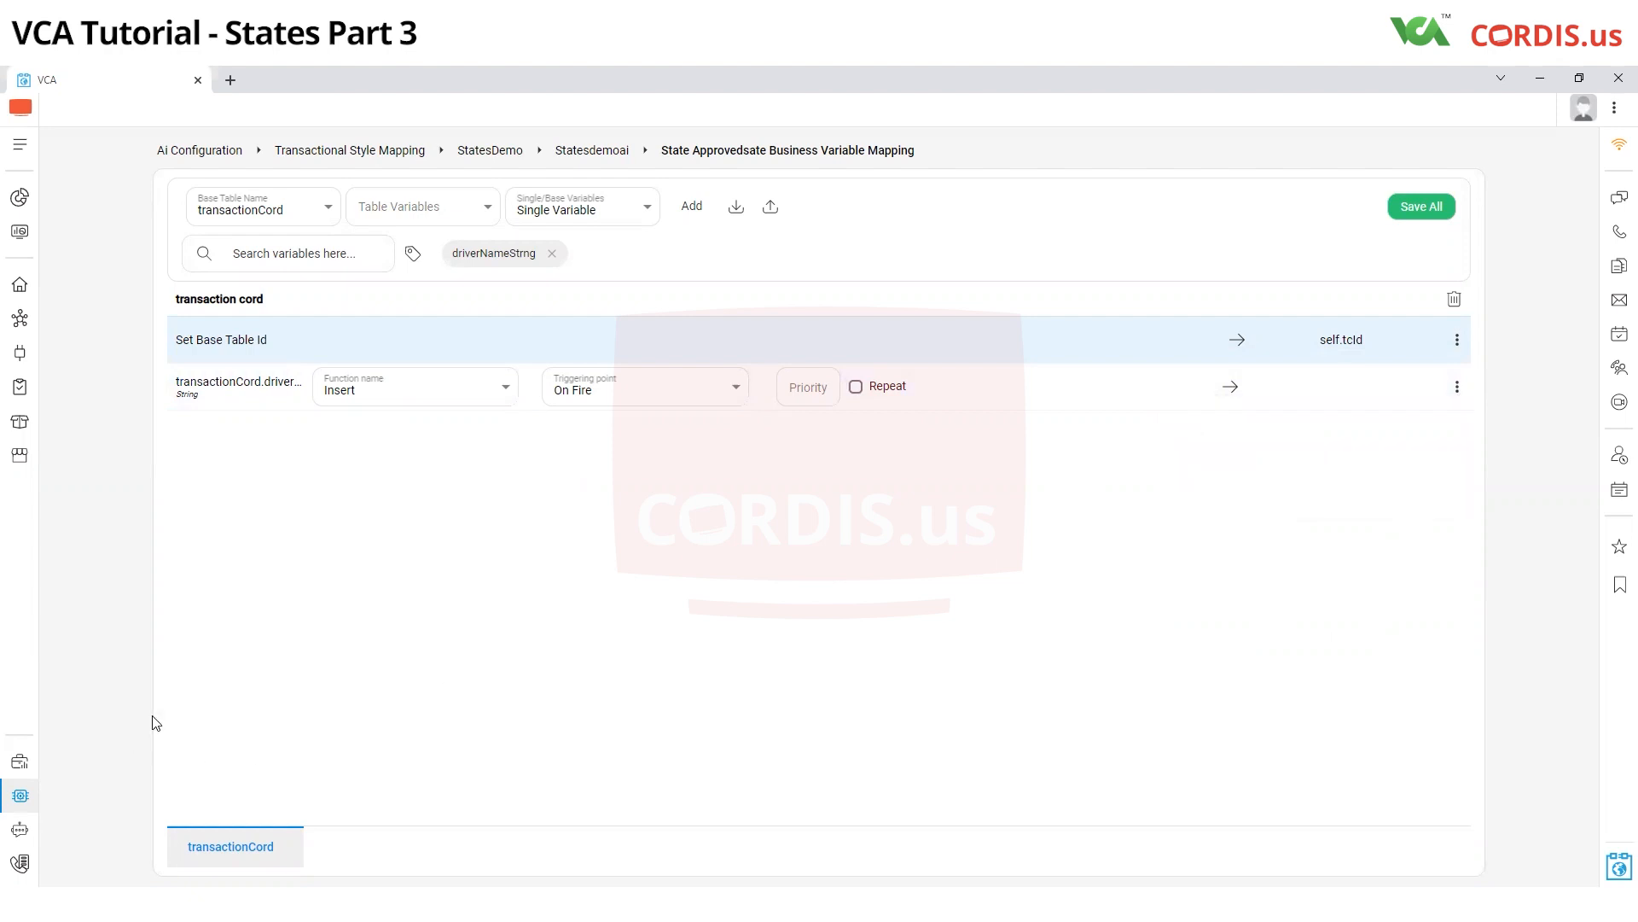
# Open the Ride StatusForm user form of the StatesDemoAi design to examine its fields
pyautogui.click(500, 163)
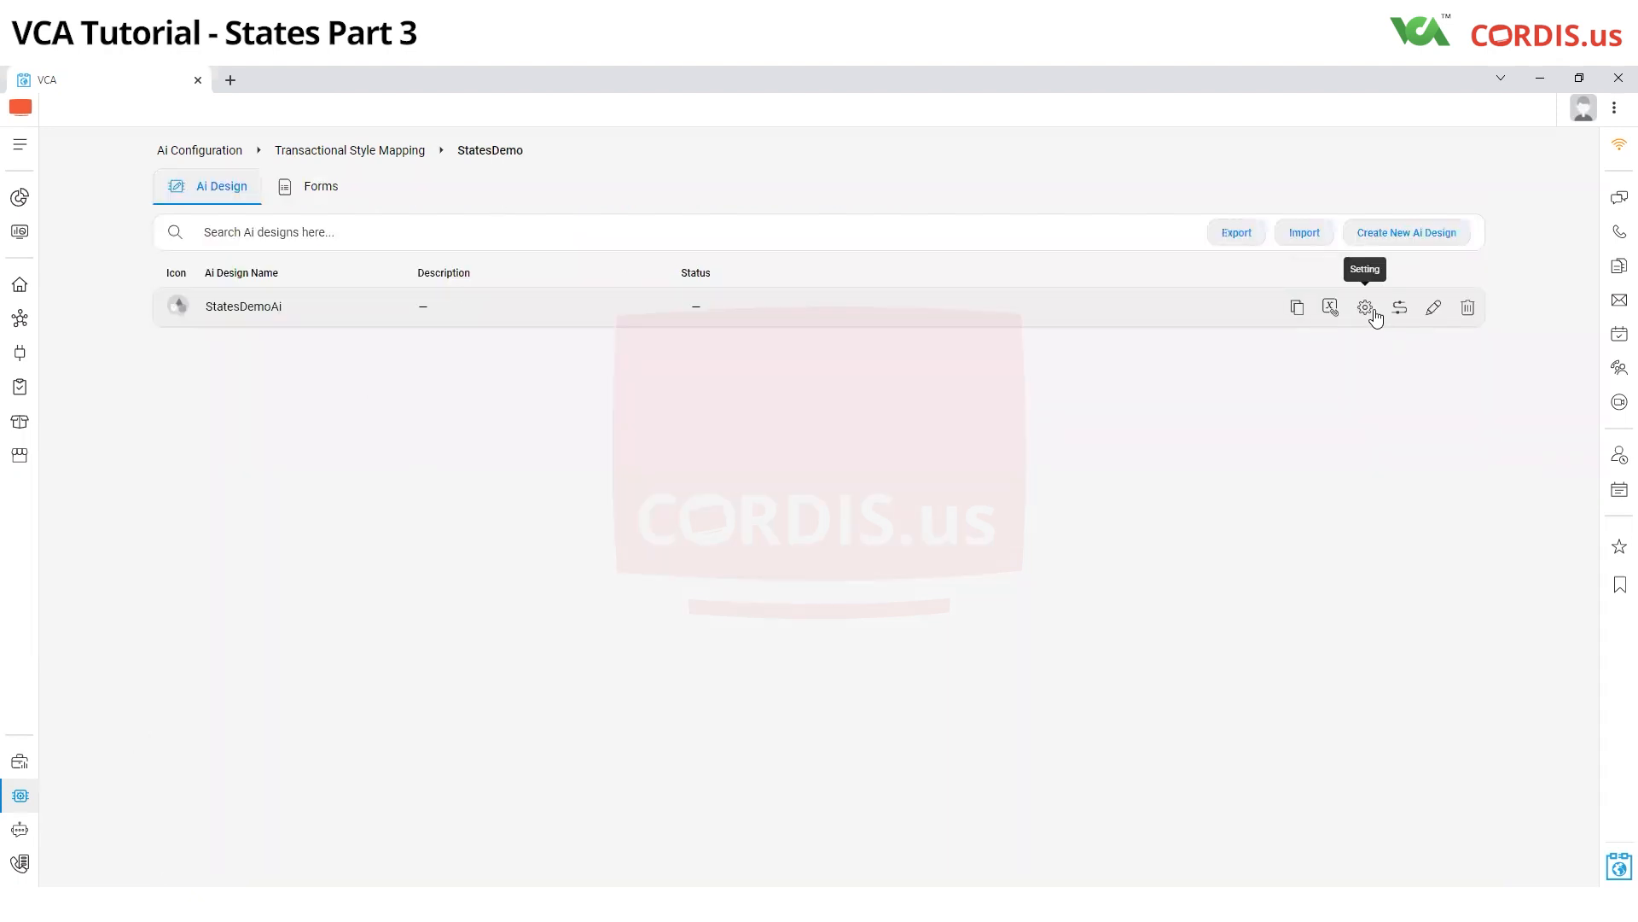
pyautogui.click(1365, 310)
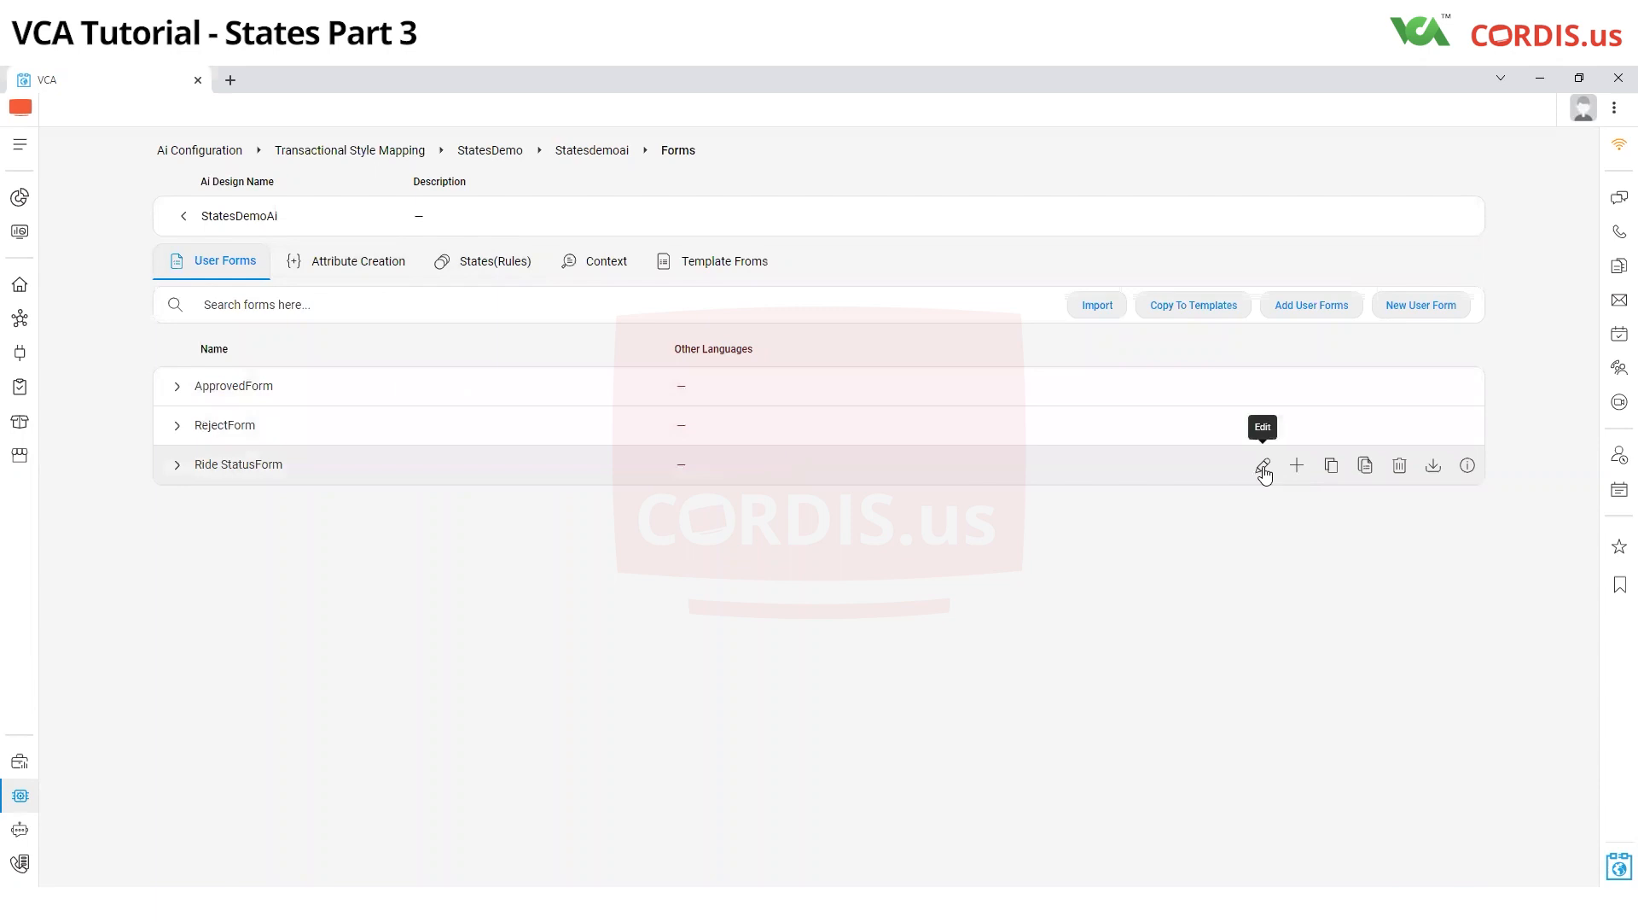
pyautogui.click(510, 280)
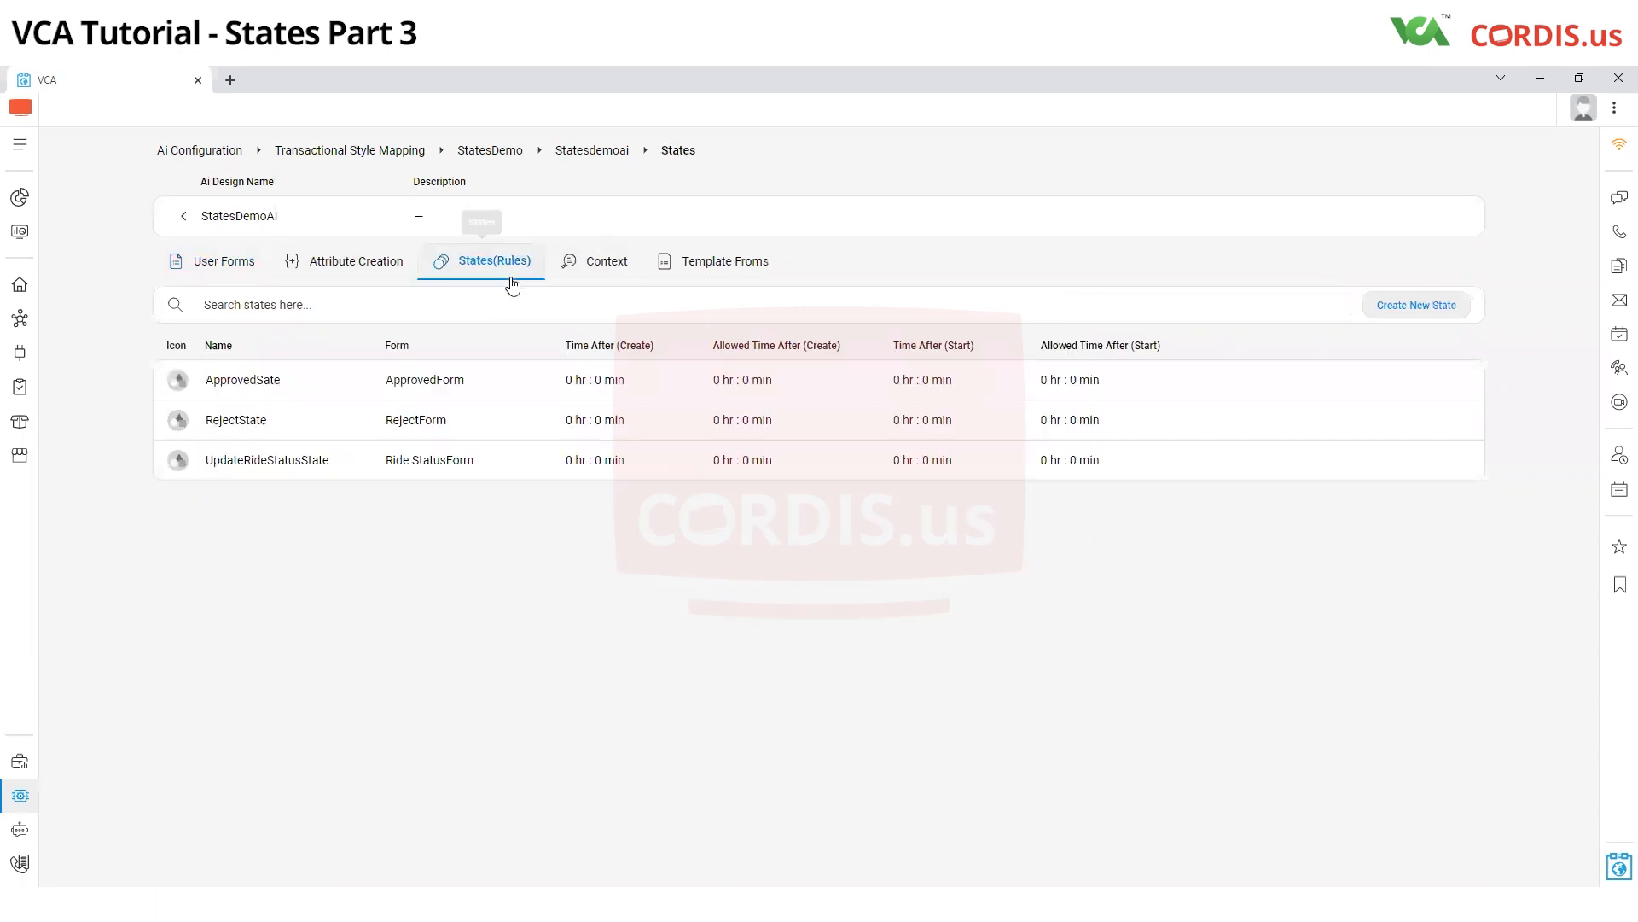
pyautogui.click(222, 260)
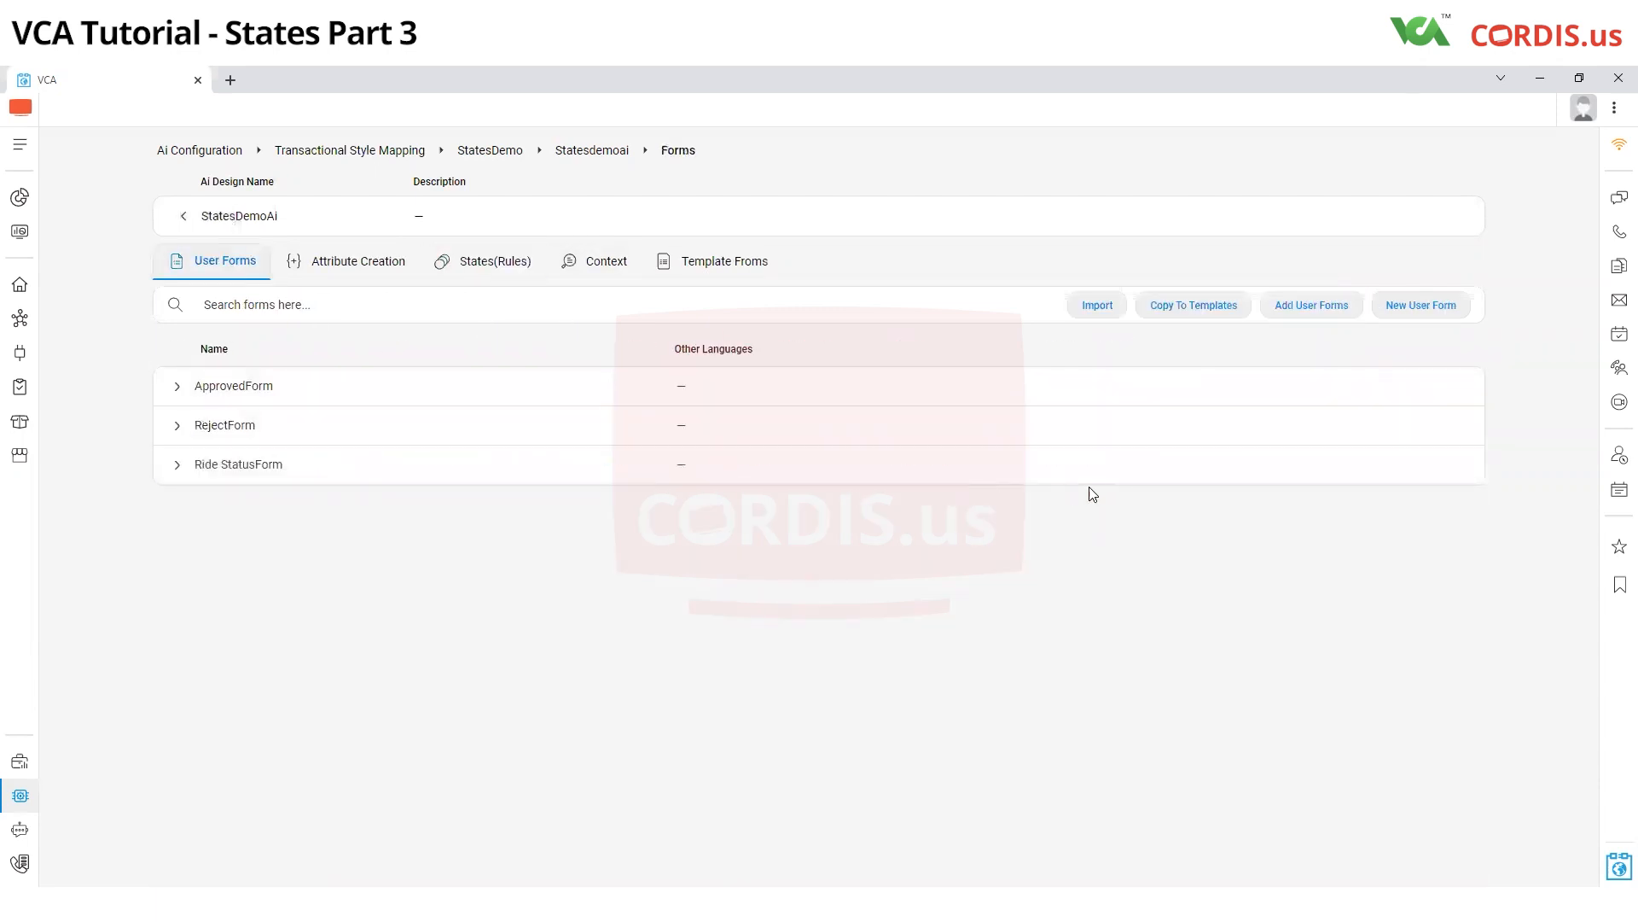
pyautogui.click(1263, 466)
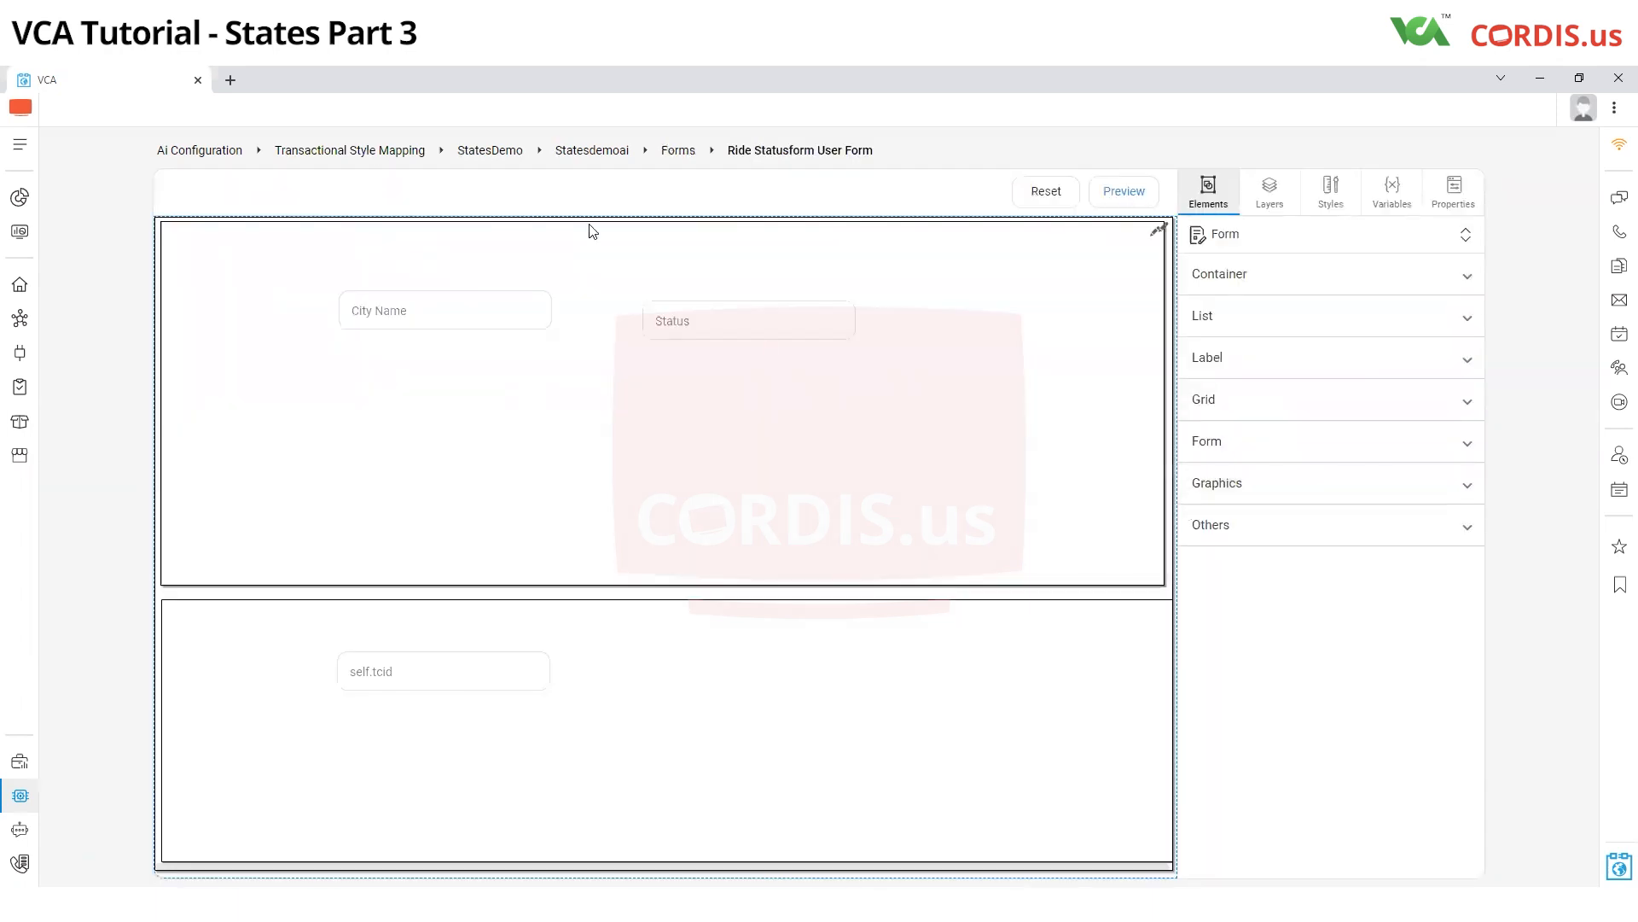
# Return to the StatesDemoAi design's states and open ApprovedSate's business variable mapping
pyautogui.click(493, 152)
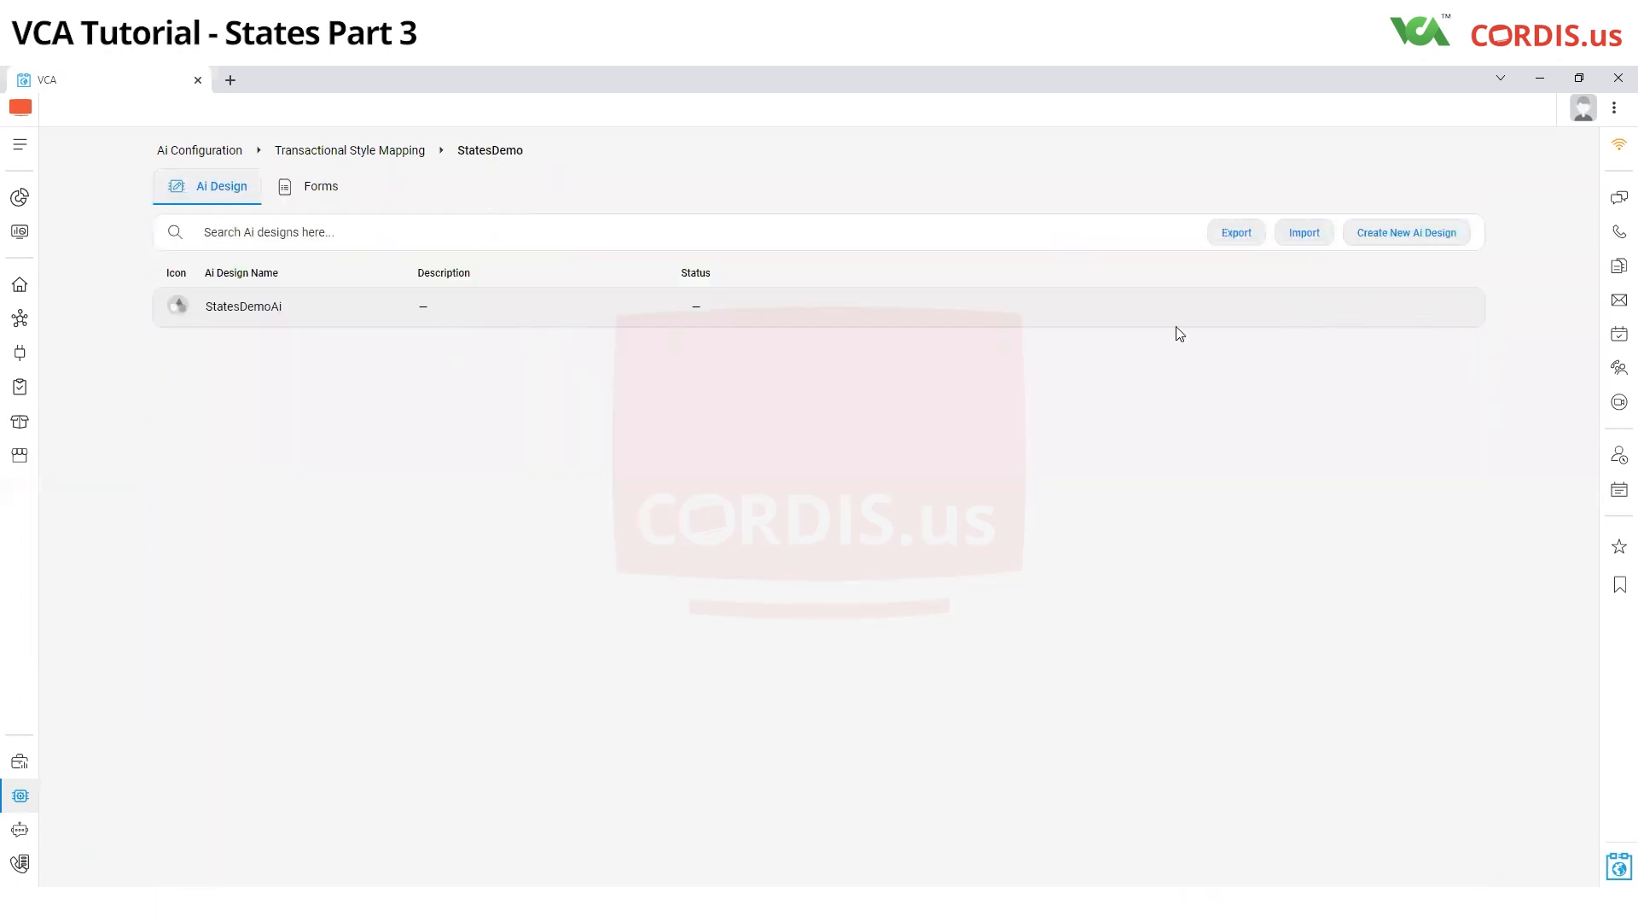
pyautogui.click(1363, 312)
pyautogui.click(477, 266)
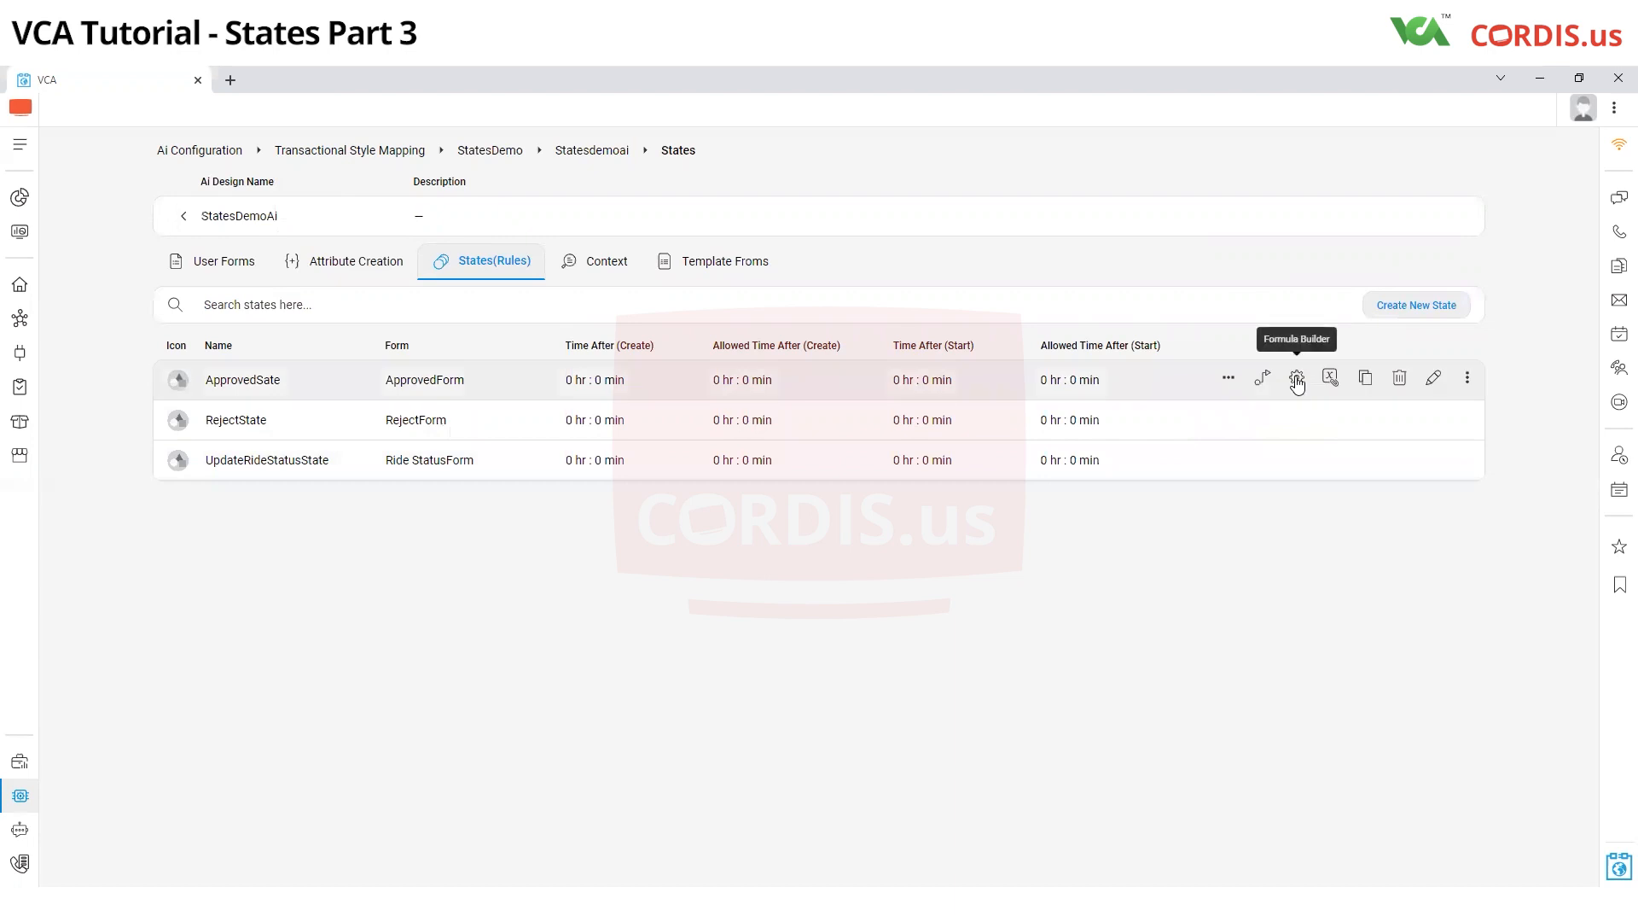
pyautogui.click(1262, 379)
# Add the transactionCord base table with the single variable driverNameStrng to the mapping
pyautogui.click(296, 219)
pyautogui.scroll(-1, 280, 304)
pyautogui.scroll(3, 280, 309)
pyautogui.click(280, 314)
pyautogui.click(597, 217)
pyautogui.click(586, 245)
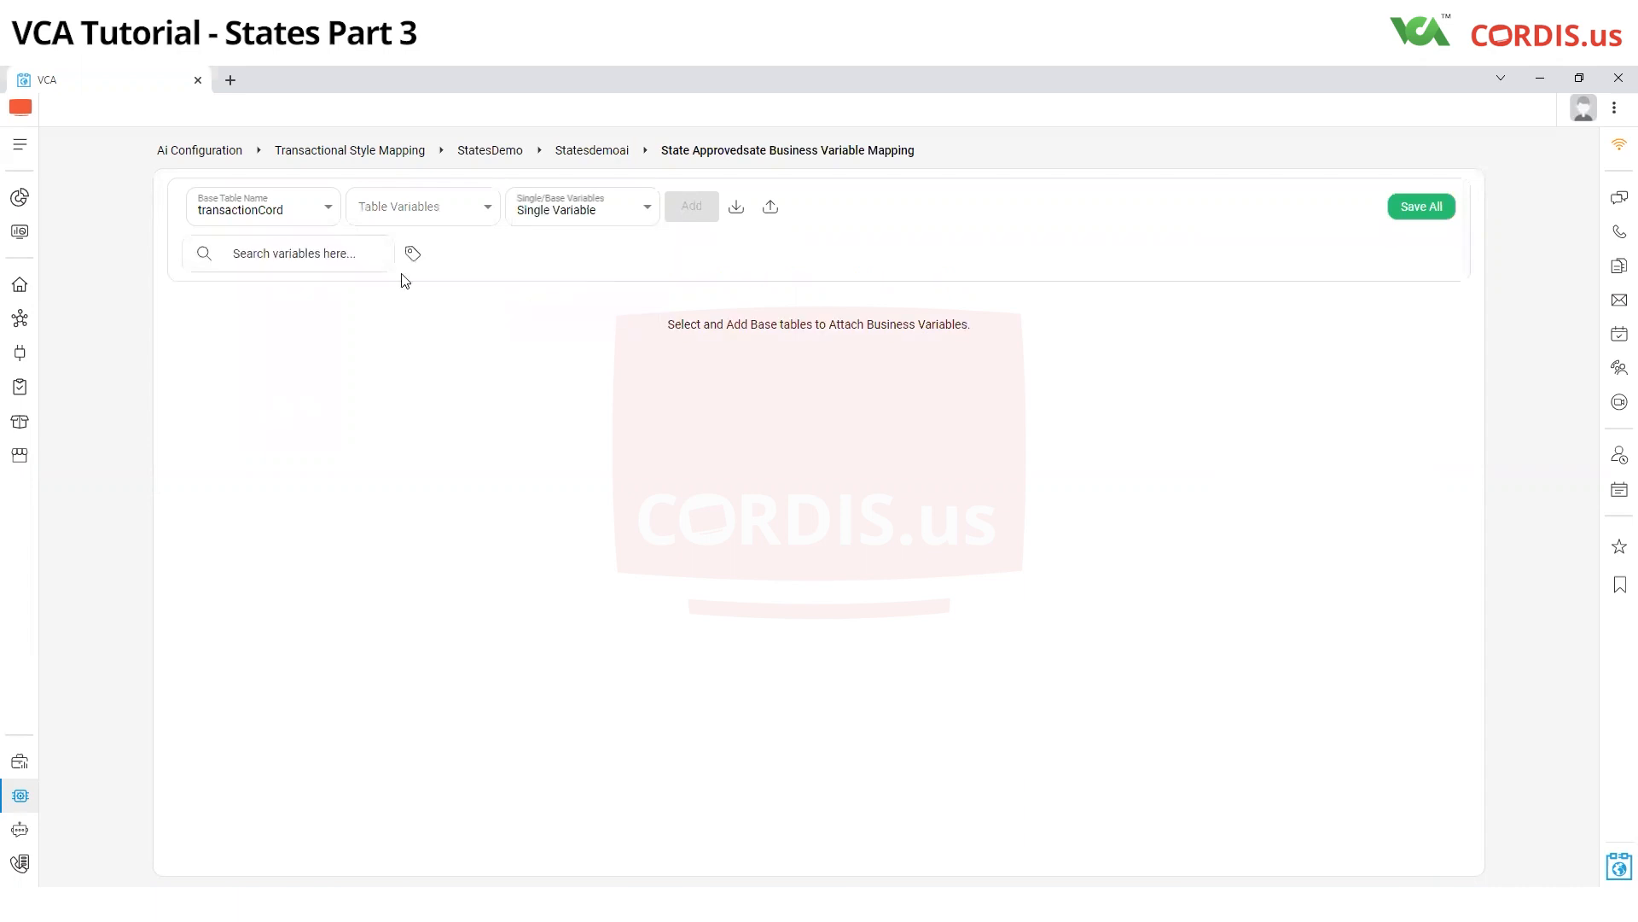
pyautogui.click(291, 259)
pyautogui.click(201, 333)
pyautogui.click(342, 505)
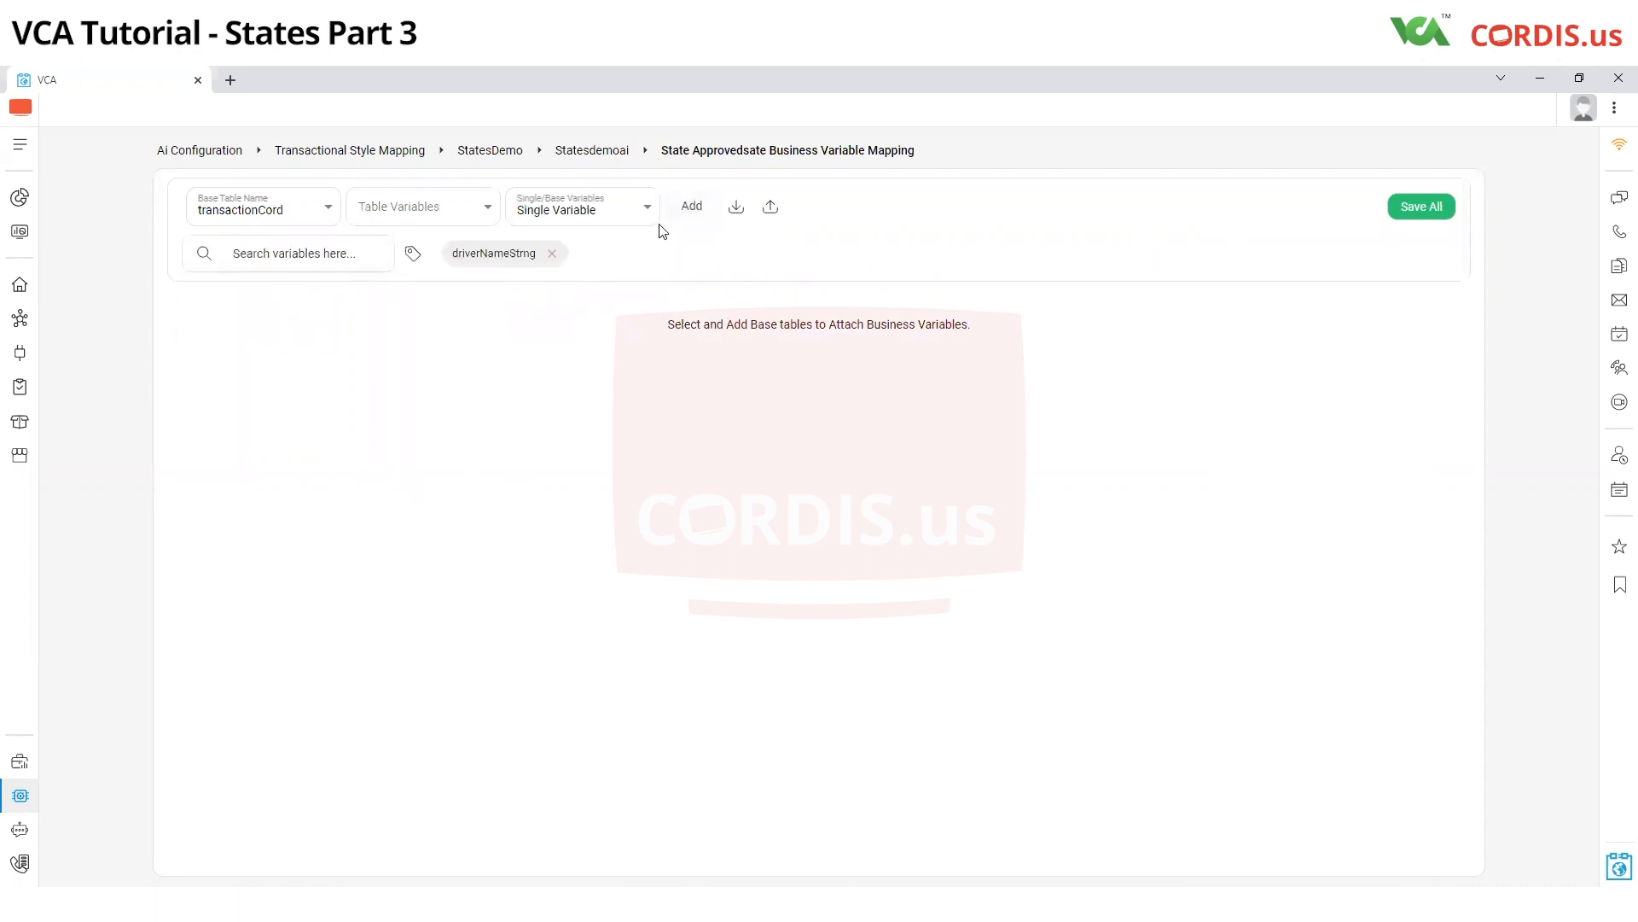
pyautogui.click(683, 212)
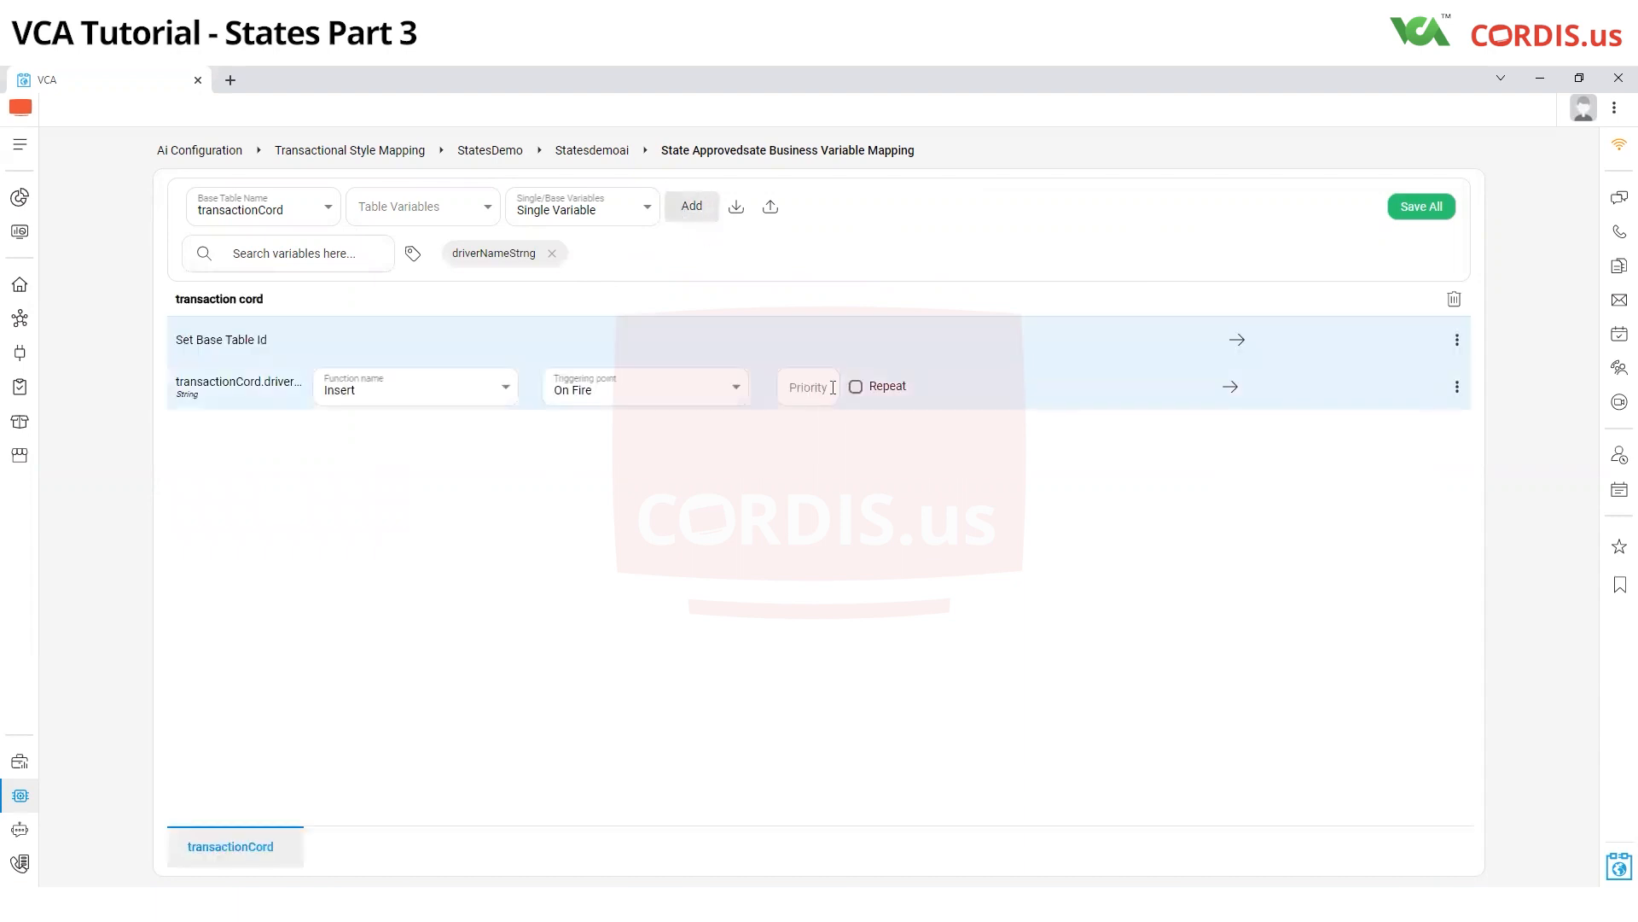
# Map the base table ID to self.tcId and transactionCord's driver name variable to aiActionForm.sellerNameStrng
pyautogui.click(1458, 341)
pyautogui.scroll(-2, 1229, 490)
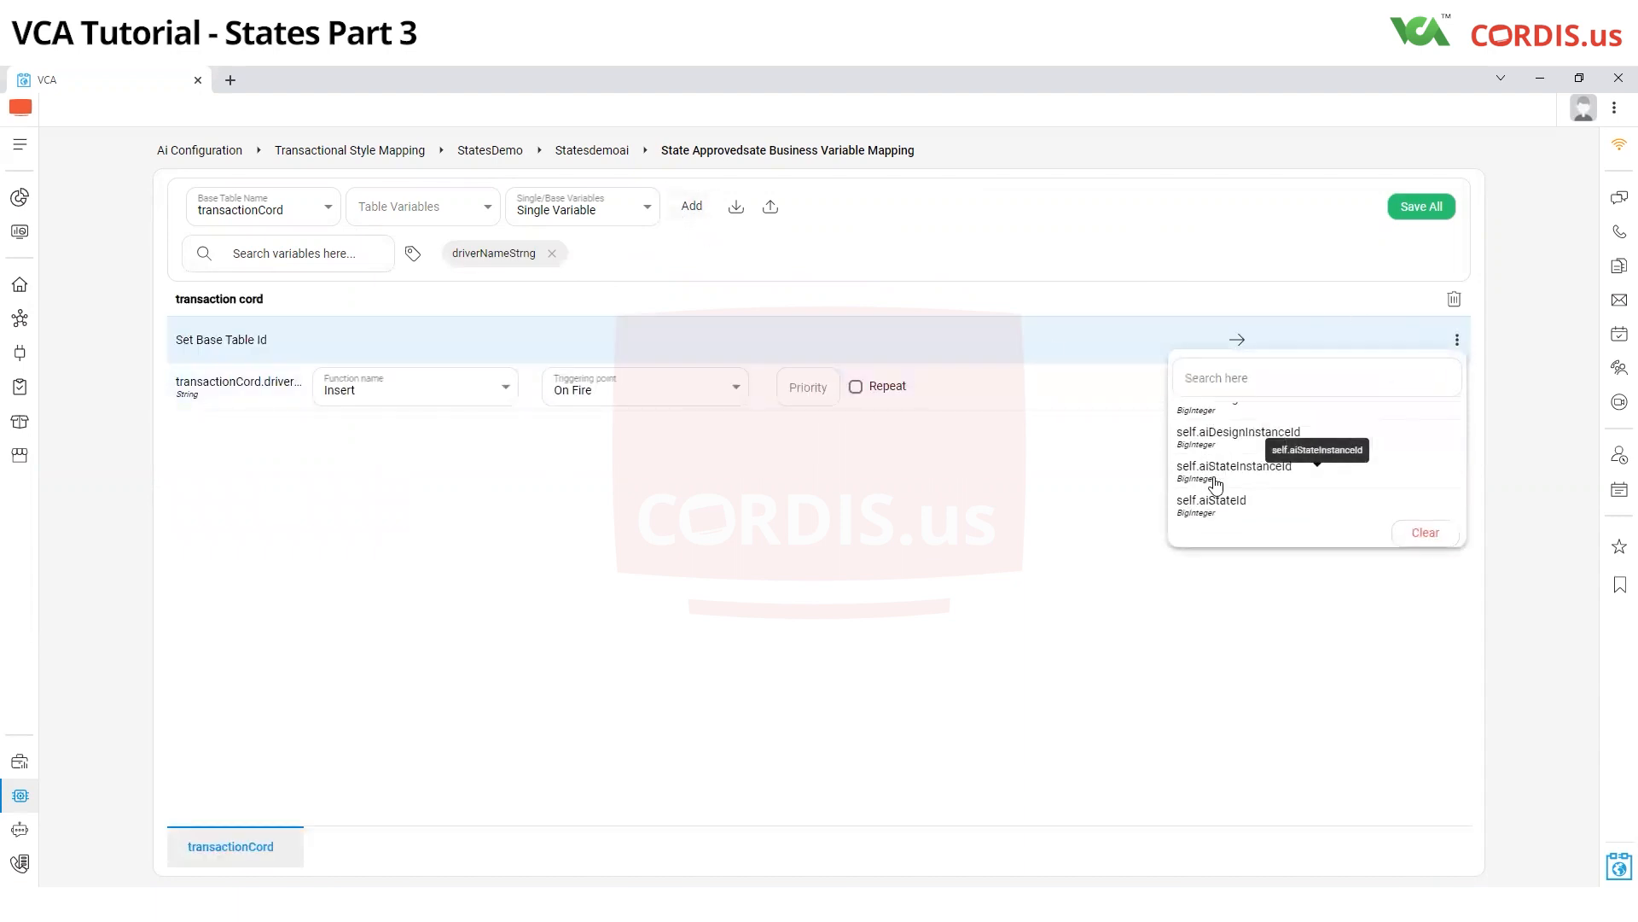
pyautogui.scroll(-3, 1231, 510)
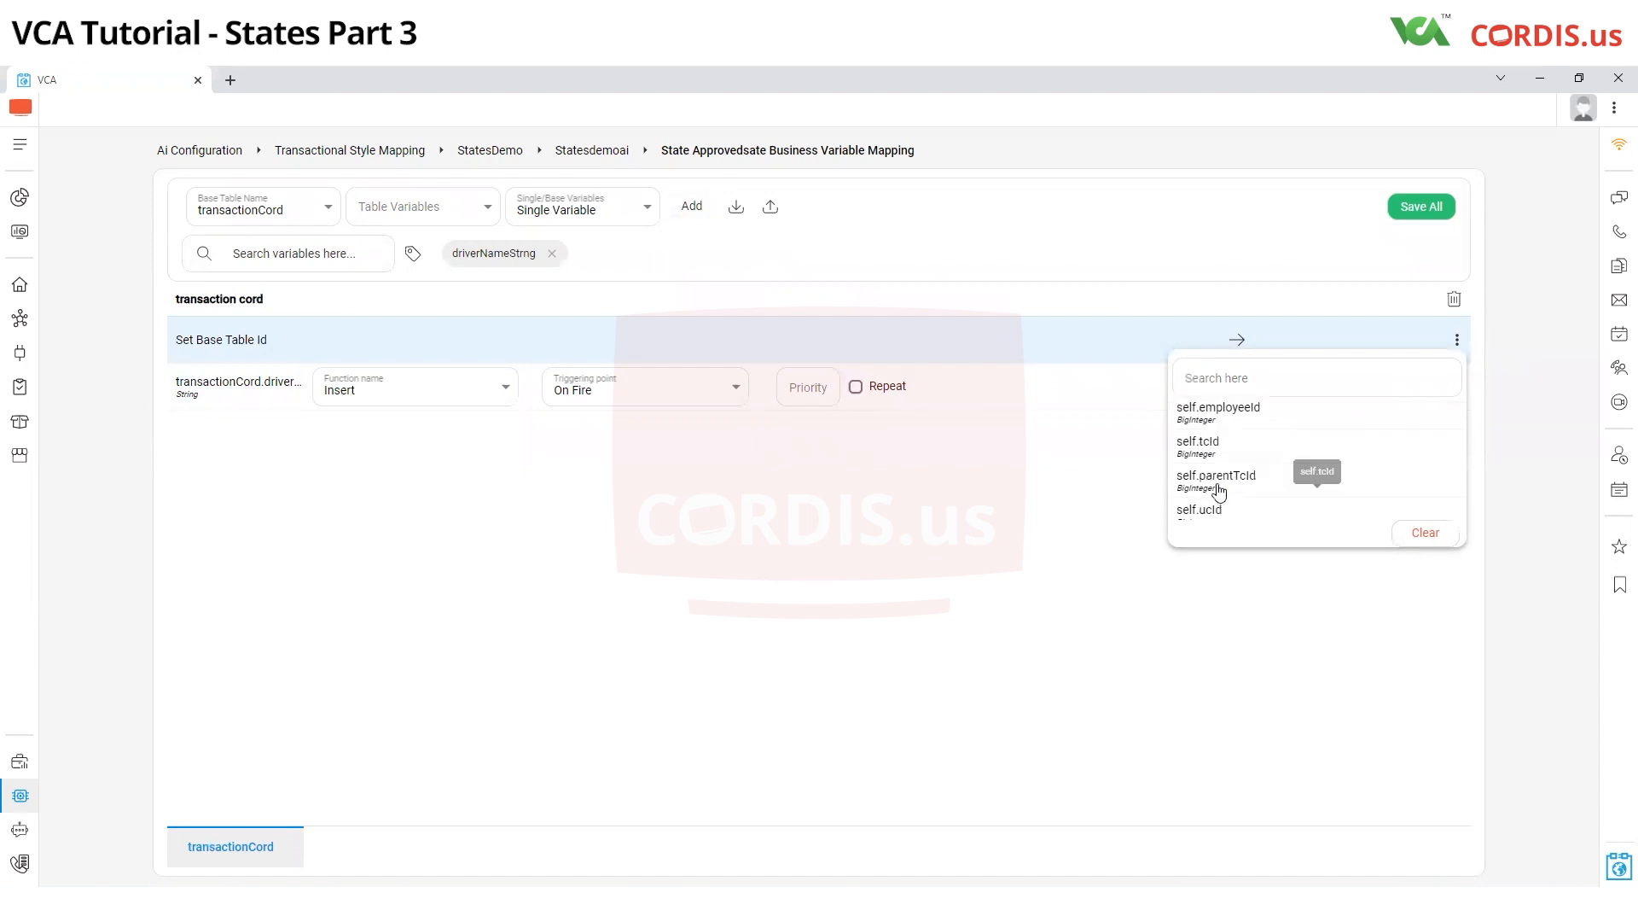
pyautogui.click(1210, 437)
pyautogui.click(1457, 387)
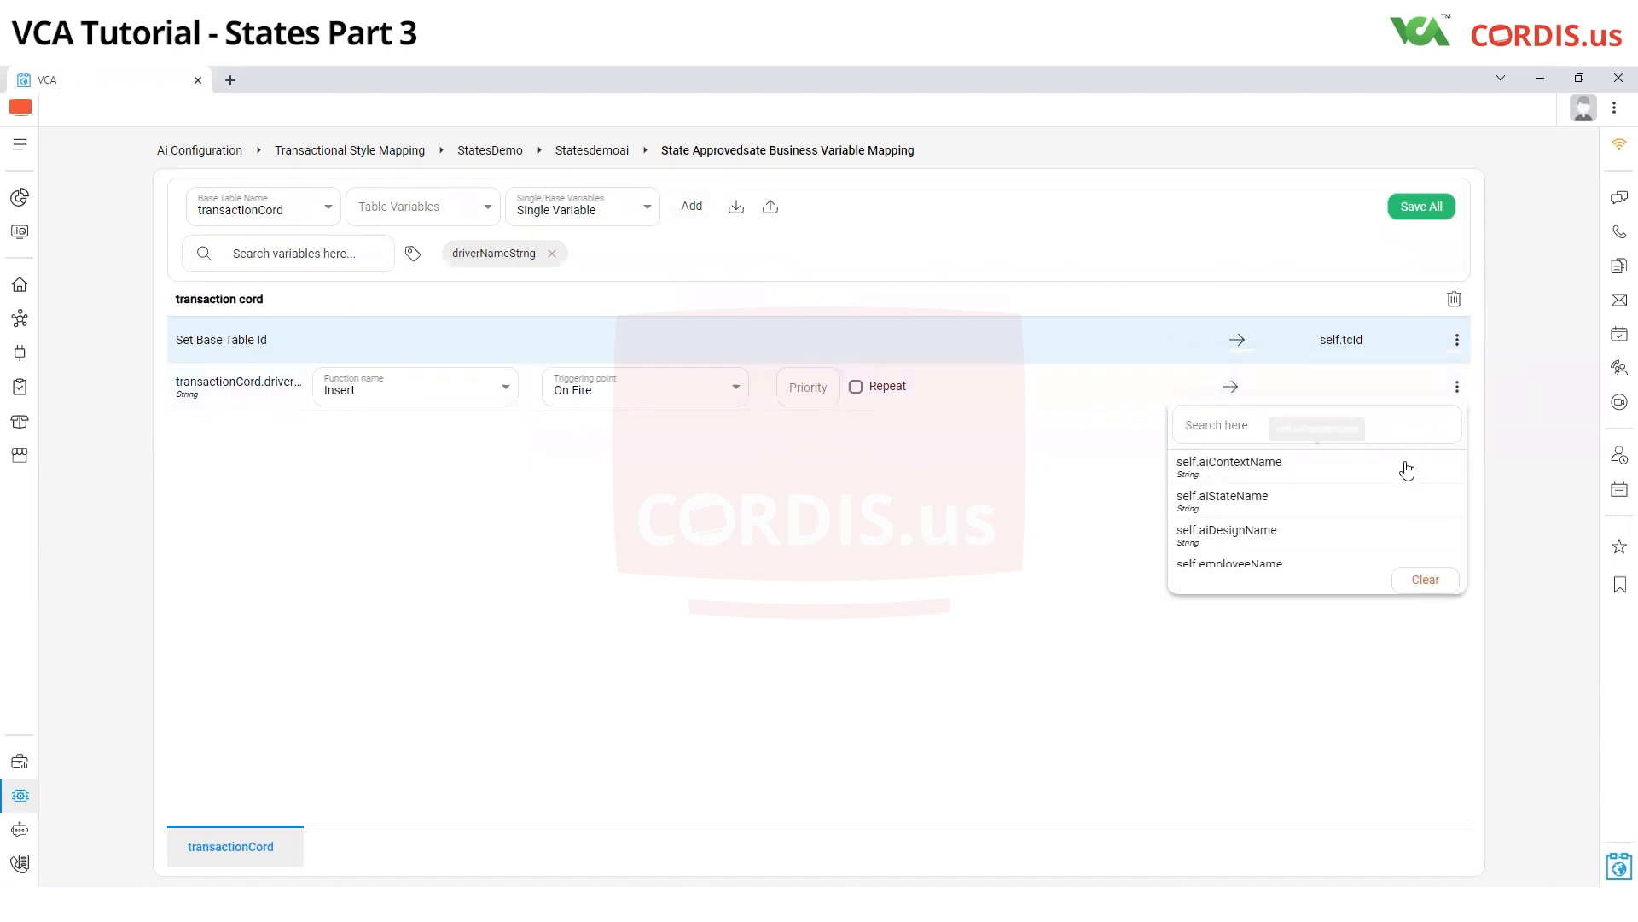
pyautogui.click(1216, 426)
pyautogui.write('se')
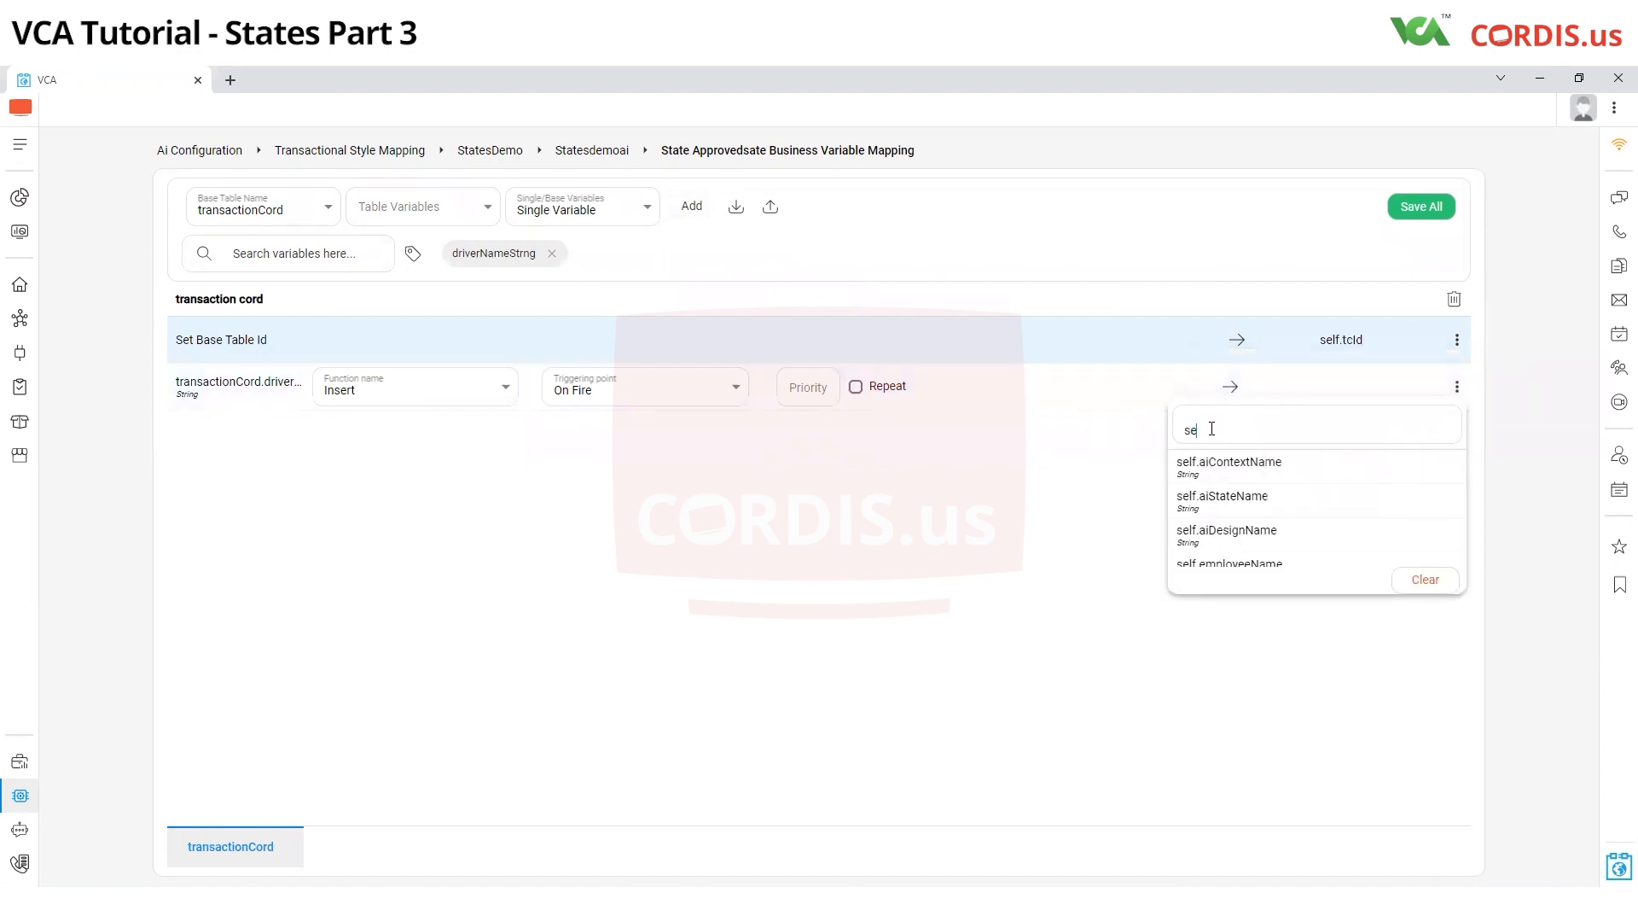
pyautogui.write('ll')
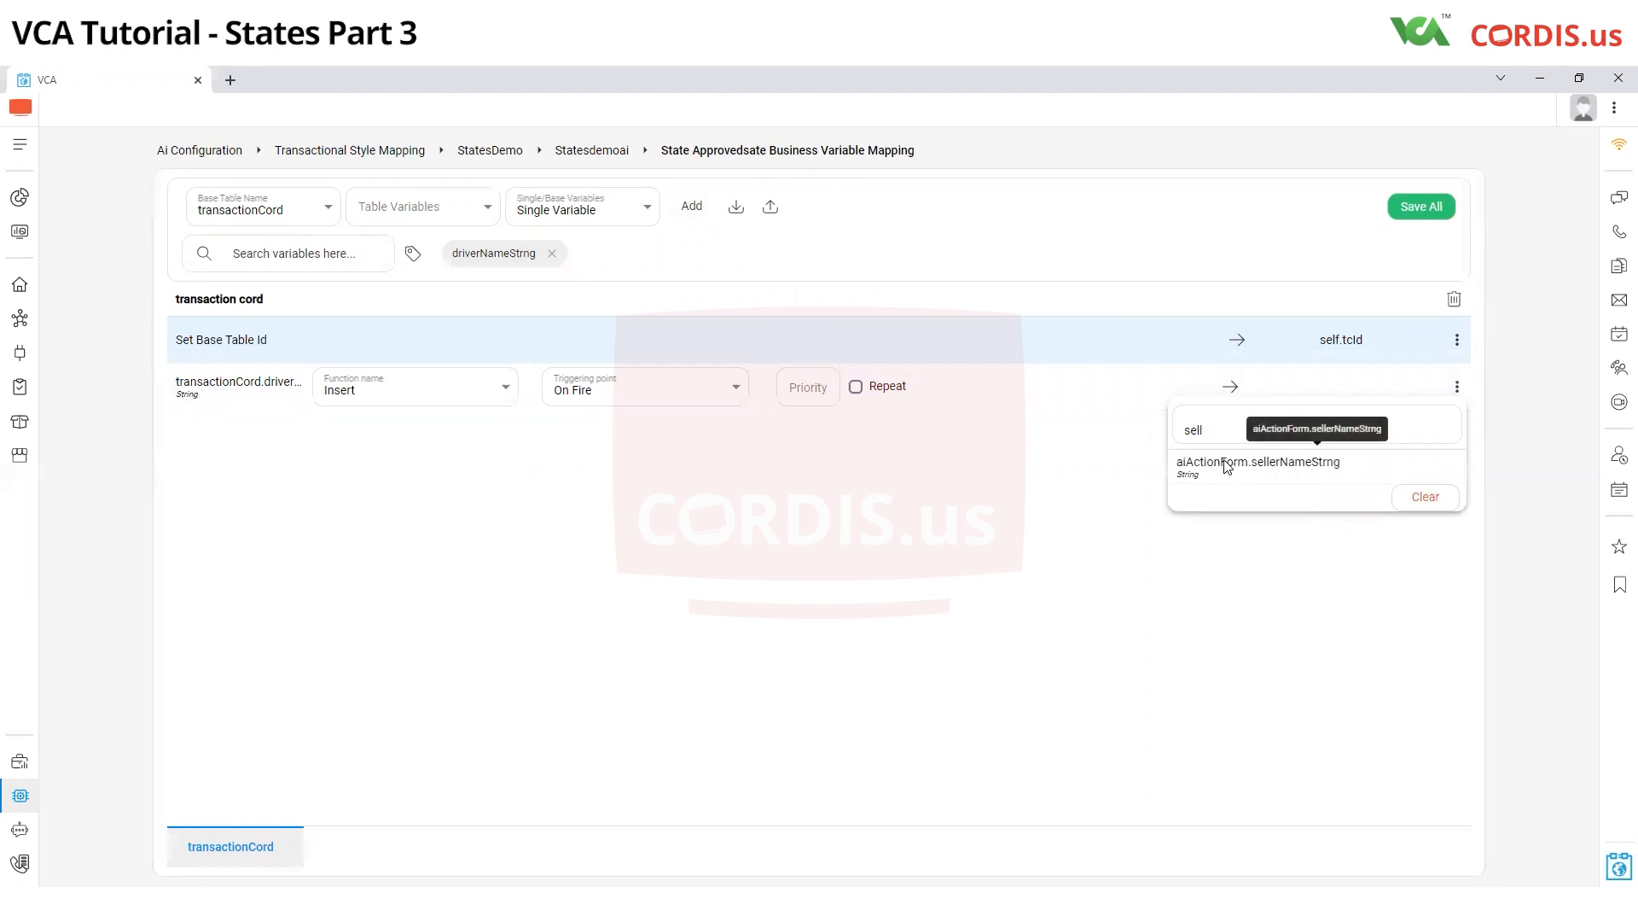
pyautogui.click(1229, 465)
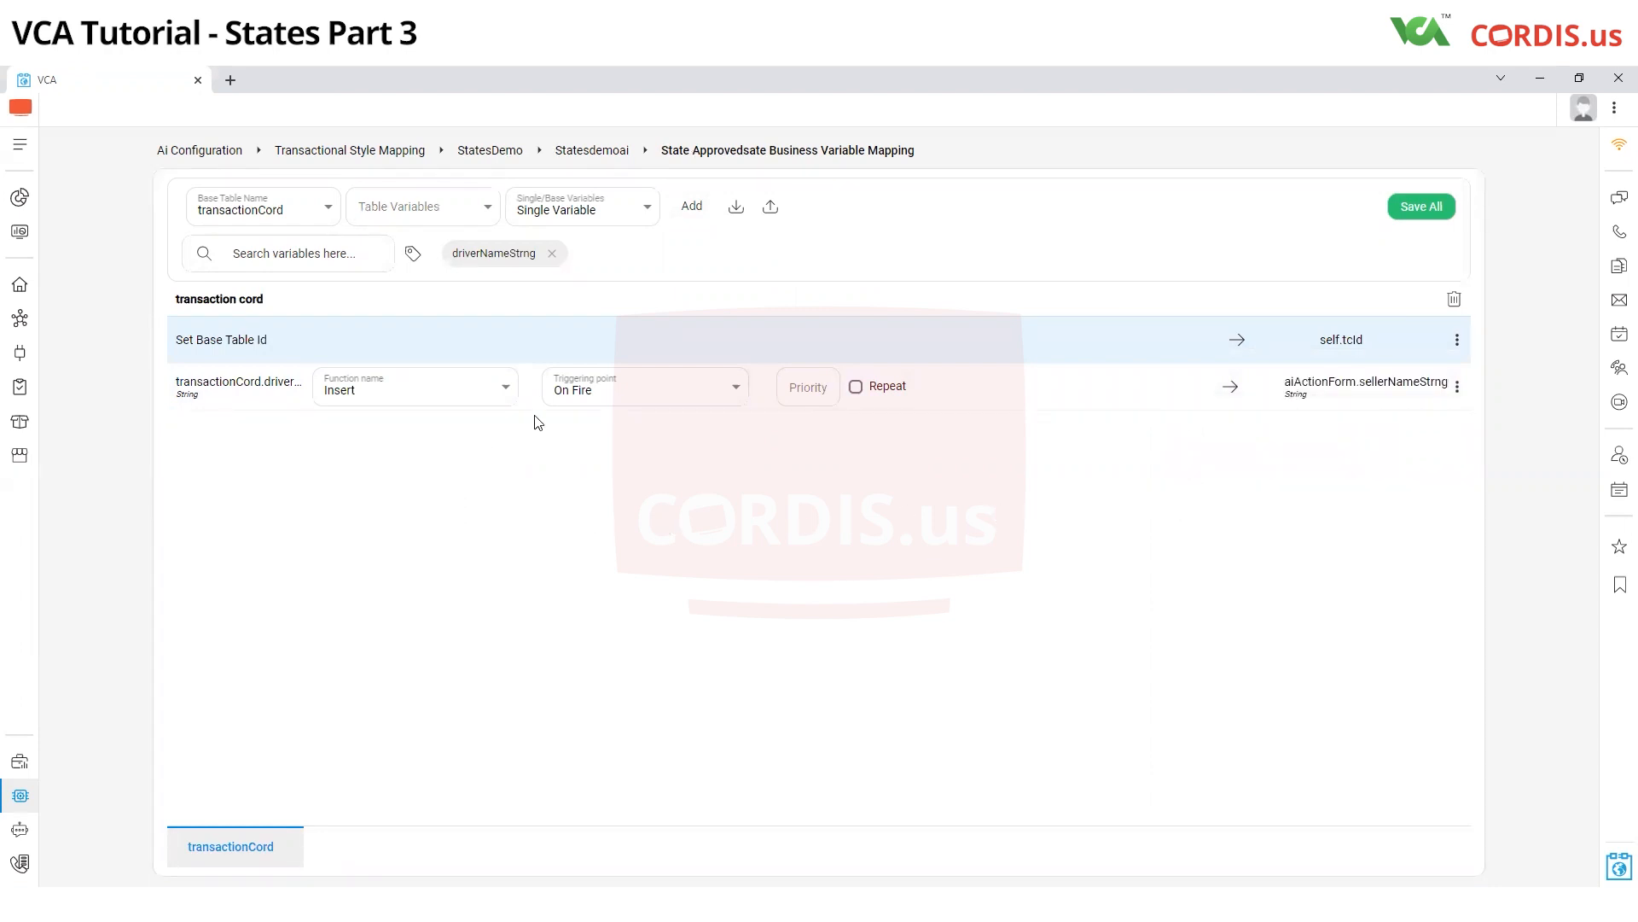
# Set the driver name mapping's triggering point to After Completion and save all mappings
pyautogui.click(596, 384)
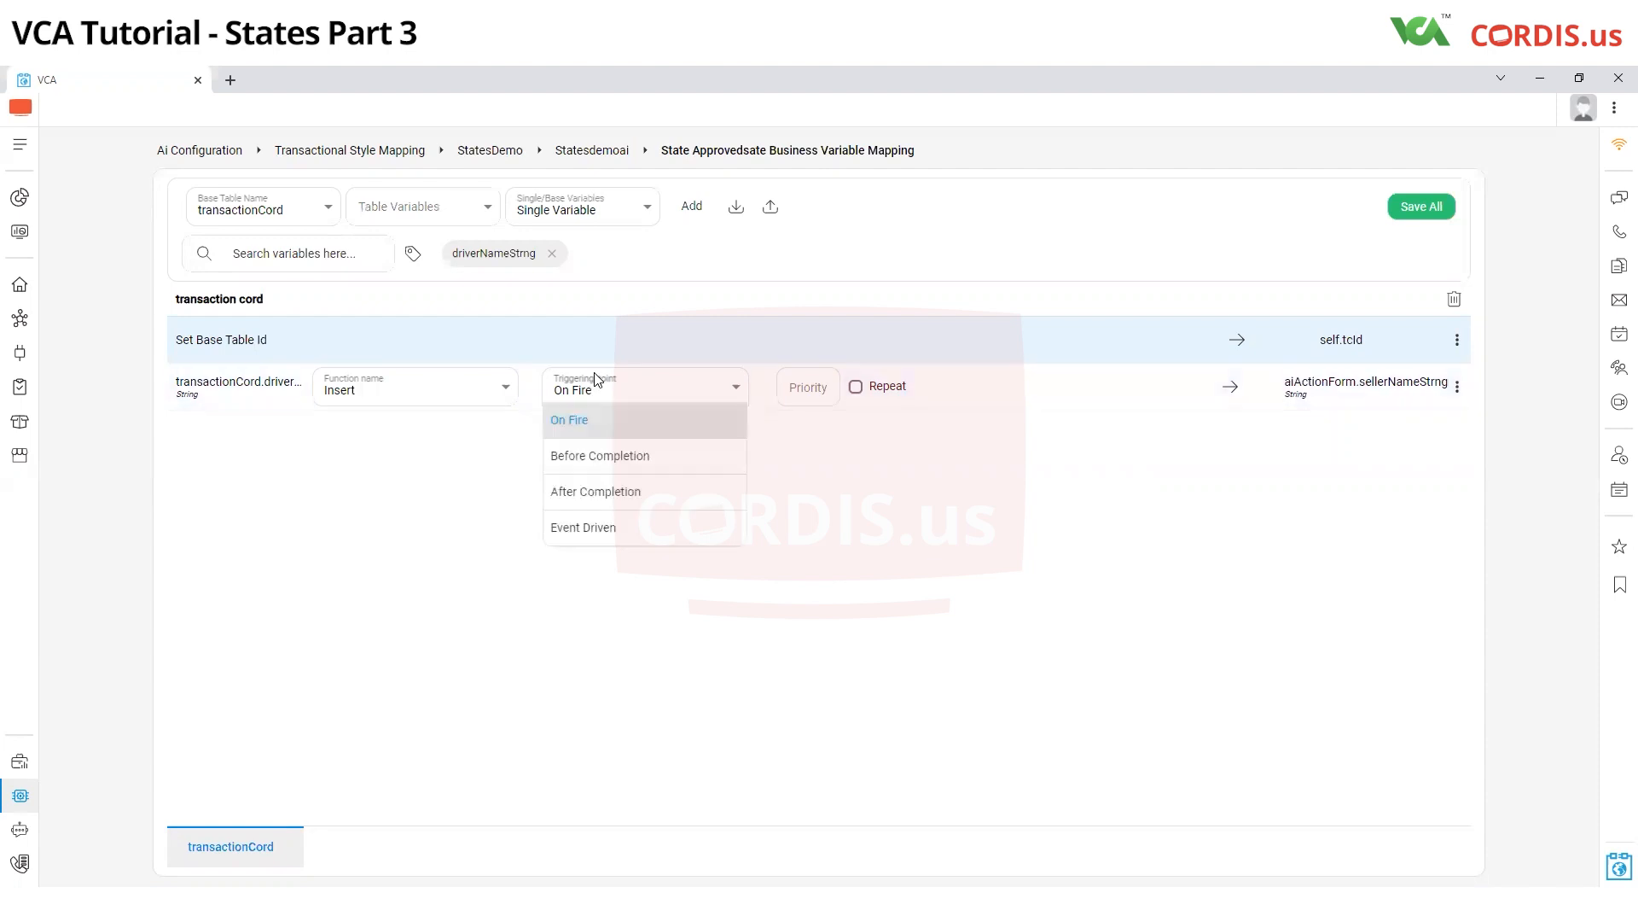
pyautogui.click(595, 495)
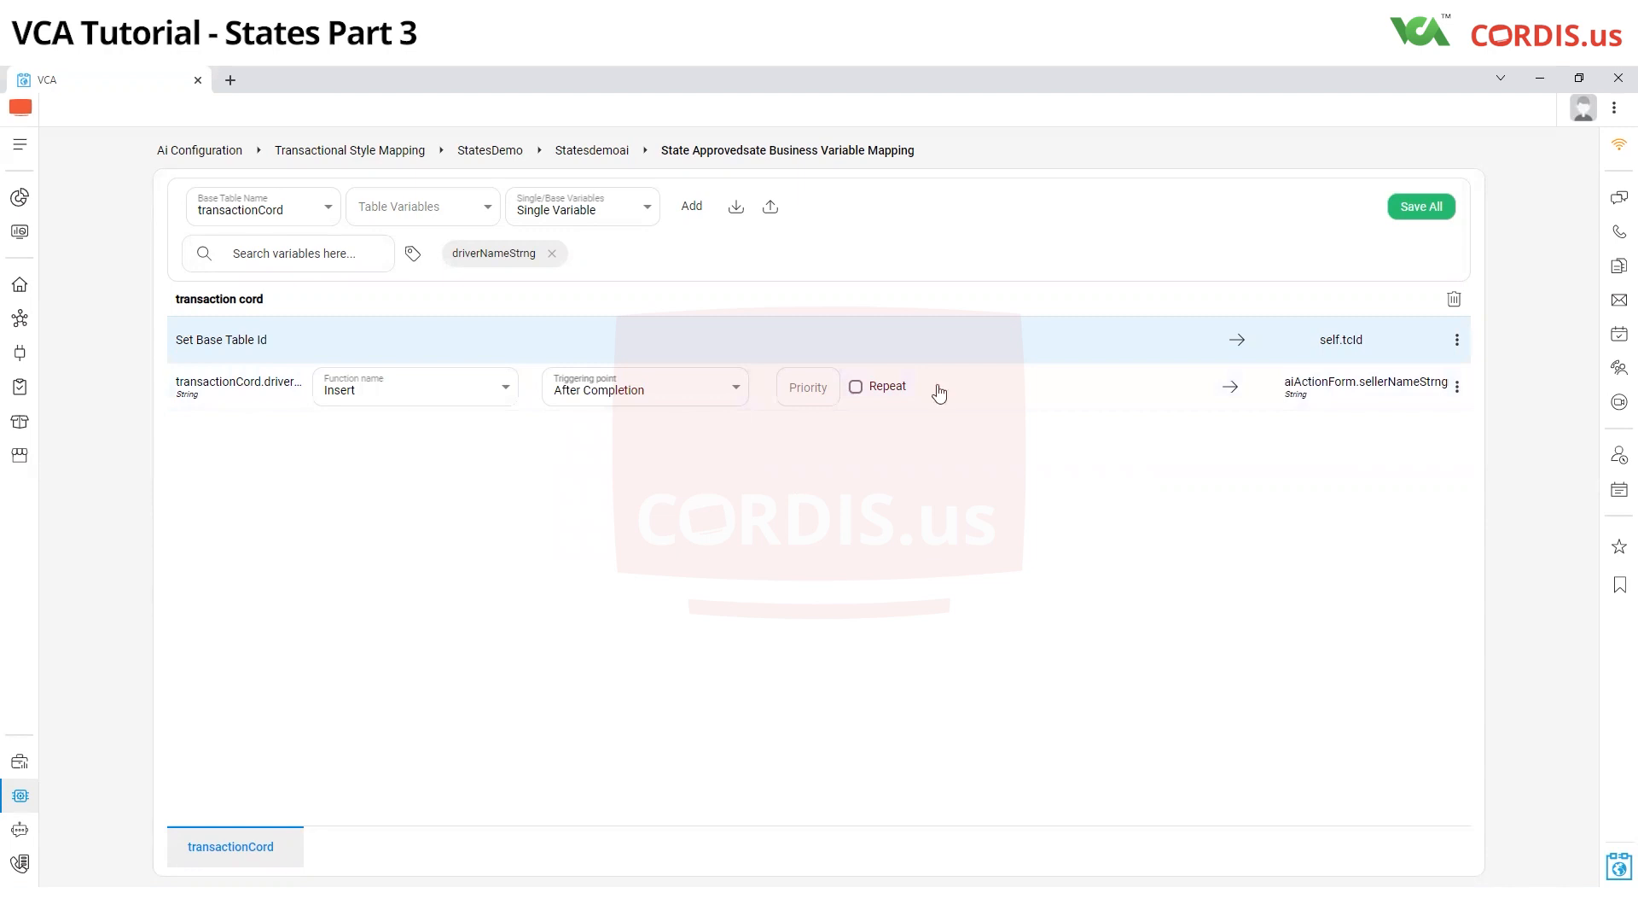
pyautogui.click(1418, 210)
# Start a StatesDemo transaction from the dashboard with Bengaluru as the city name and Approve Ride selected
pyautogui.click(19, 232)
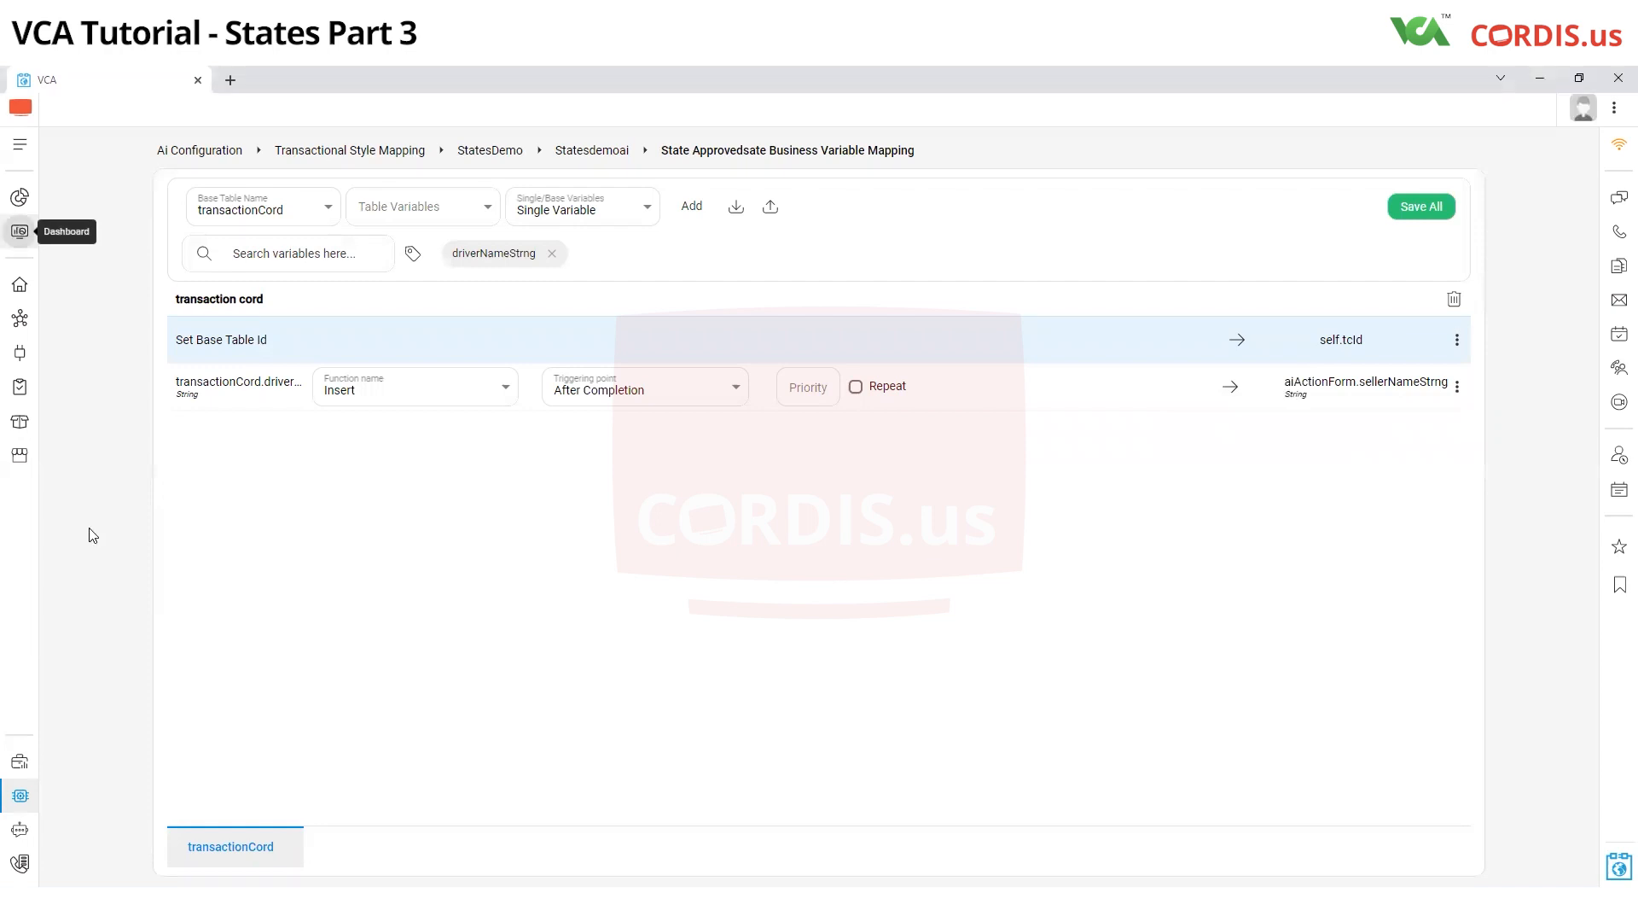
pyautogui.click(225, 273)
pyautogui.click(457, 303)
pyautogui.click(427, 307)
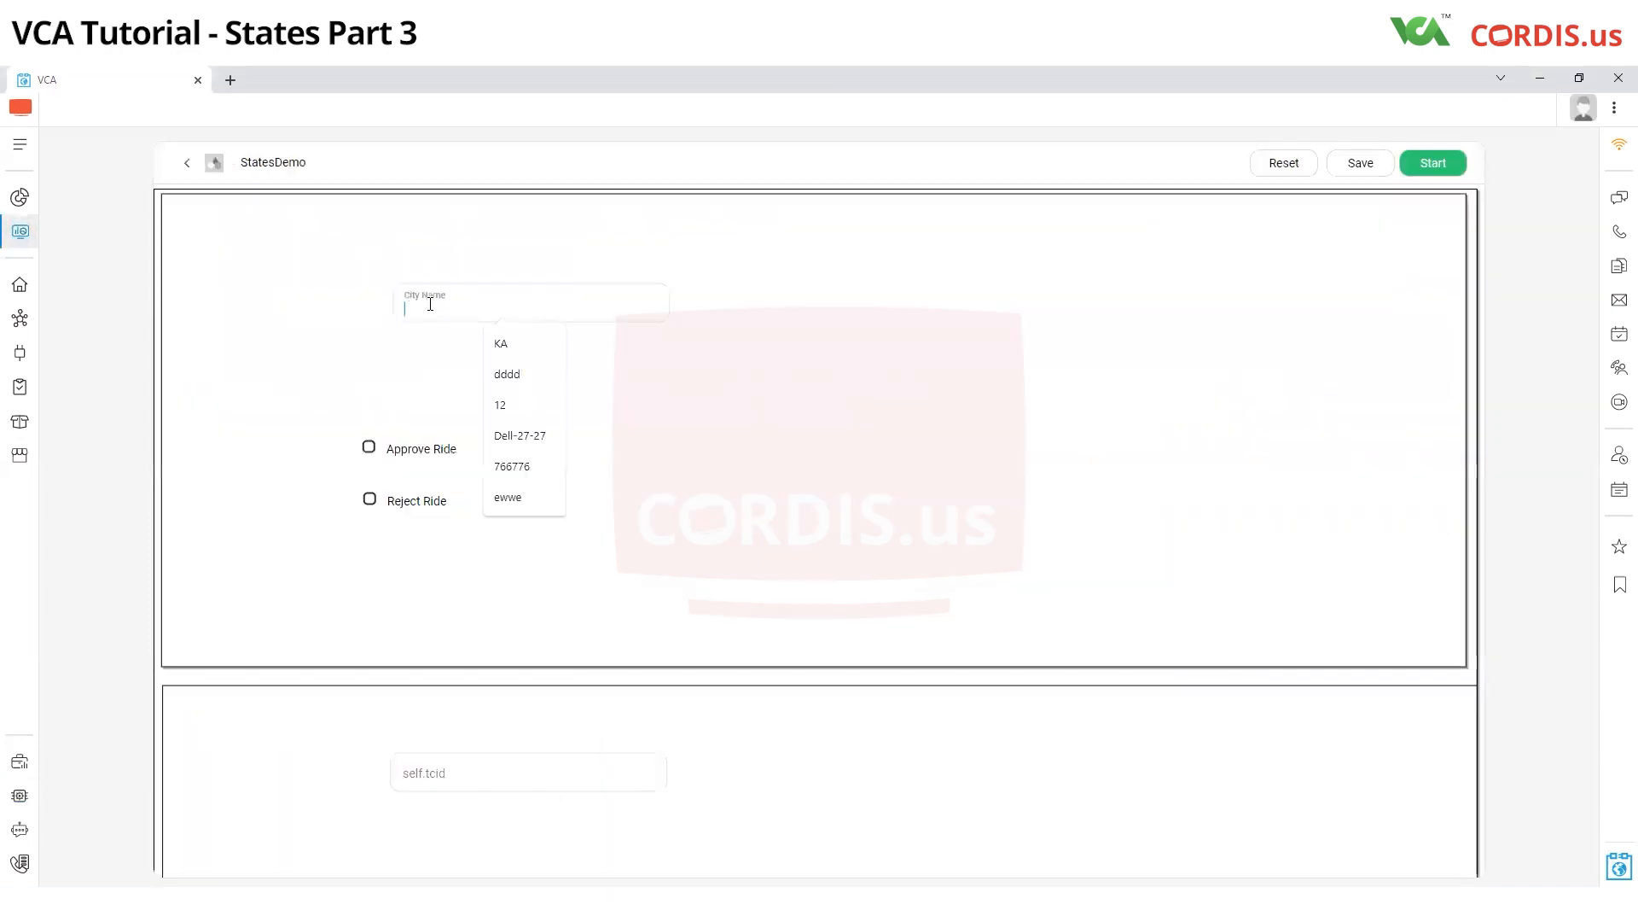
pyautogui.write('Bengaluru')
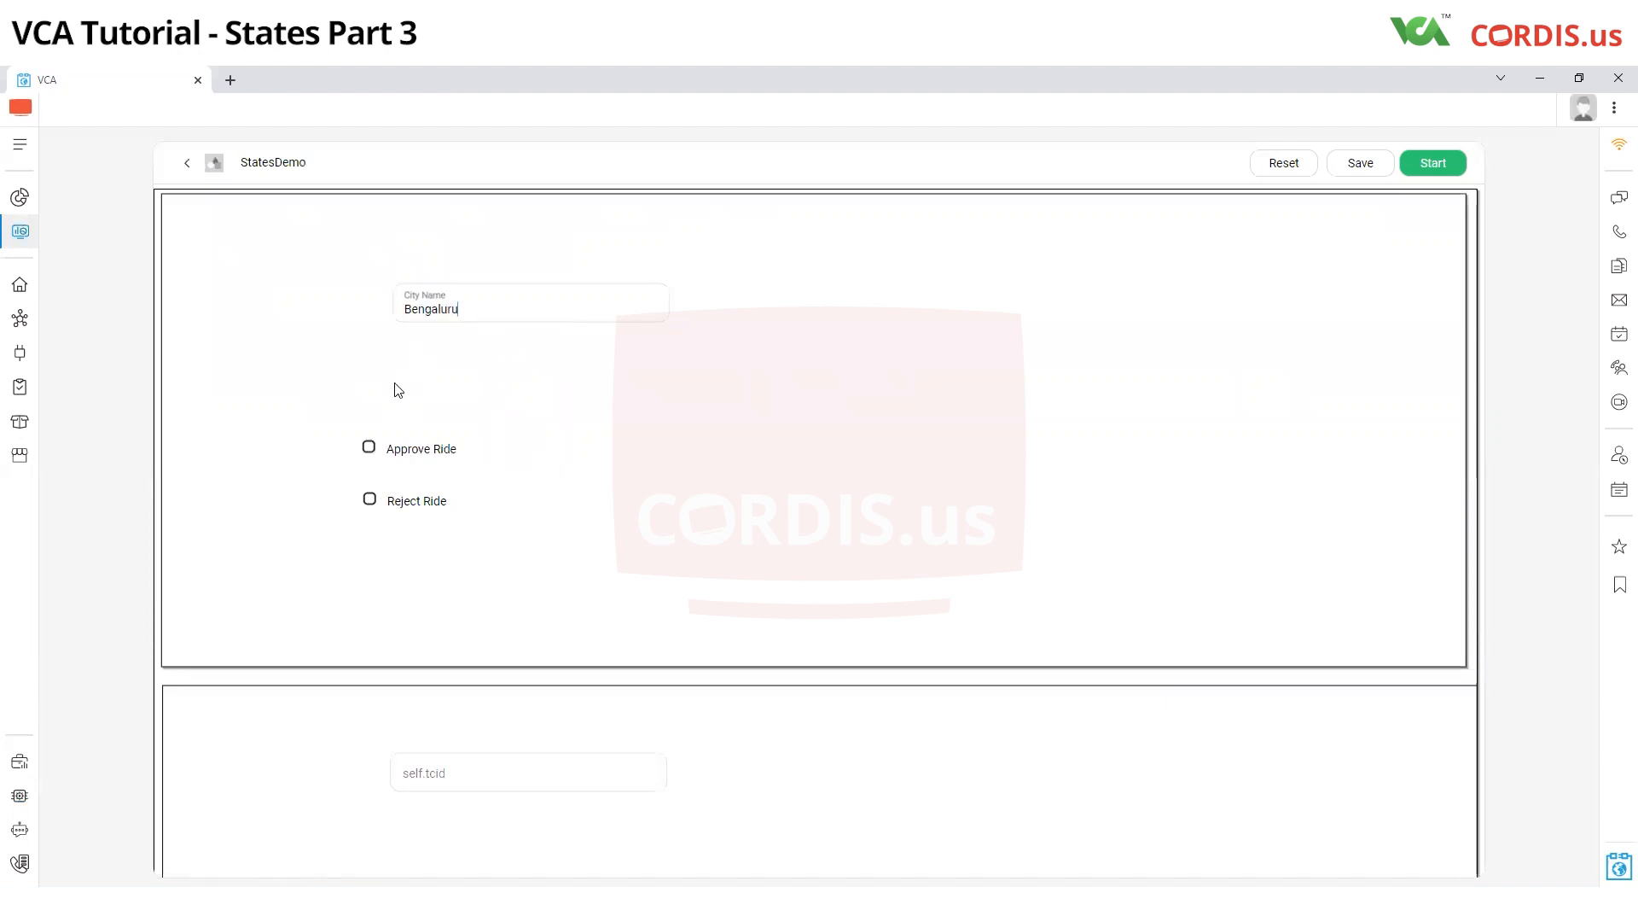
pyautogui.click(369, 447)
pyautogui.click(1439, 165)
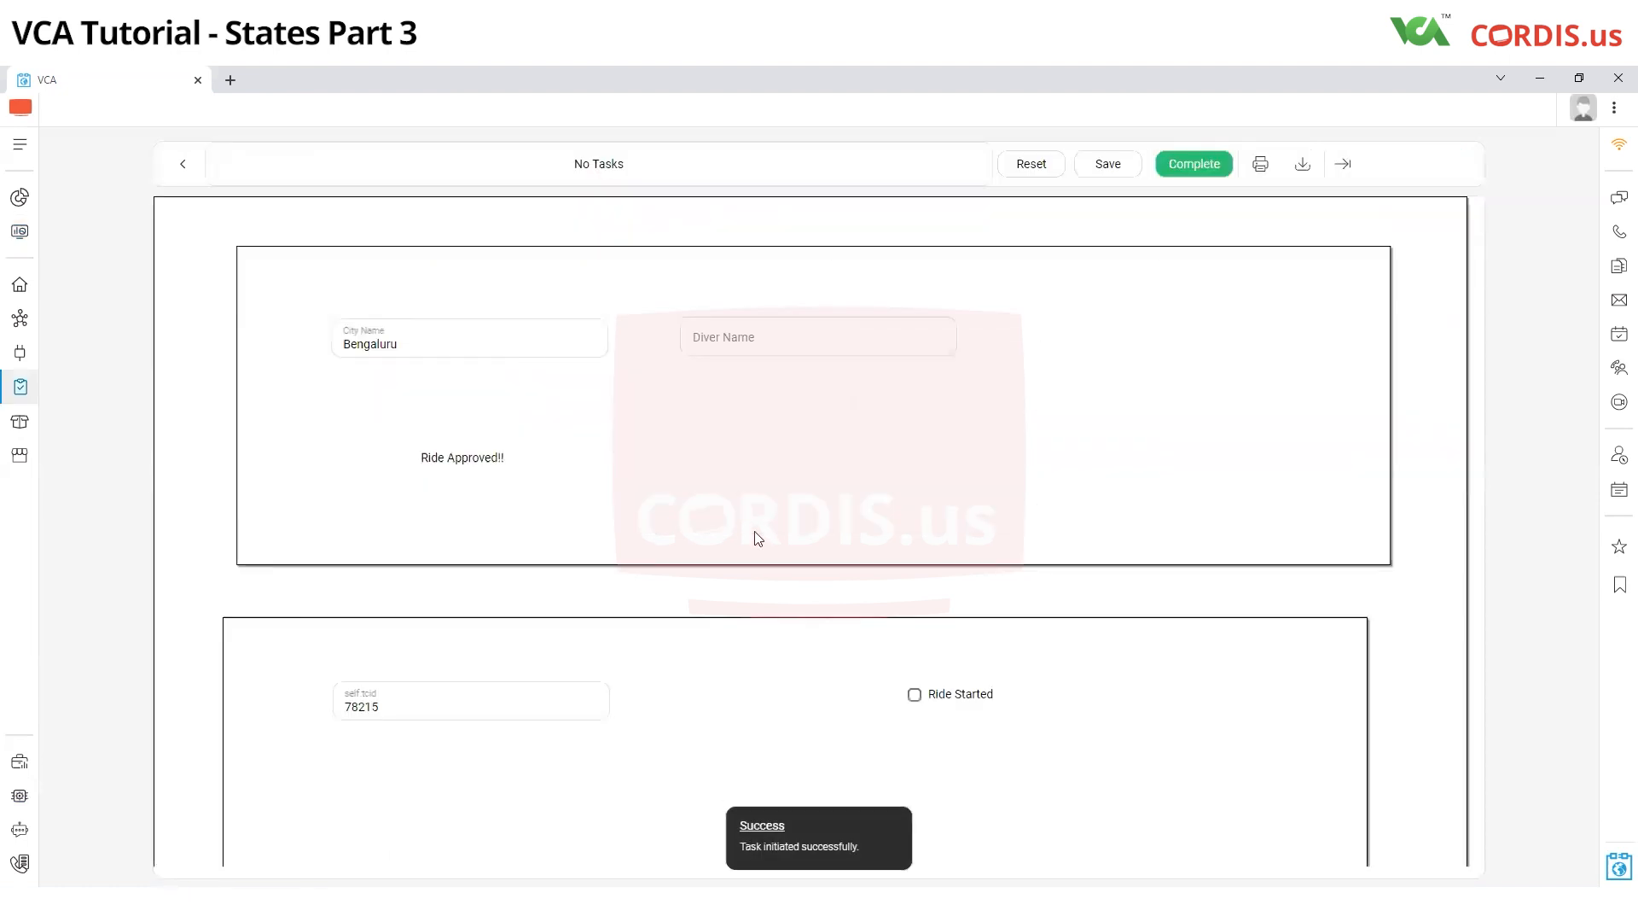
# Enter the driver's name, mark the ride as started and complete the ApprovedSate task
pyautogui.click(770, 342)
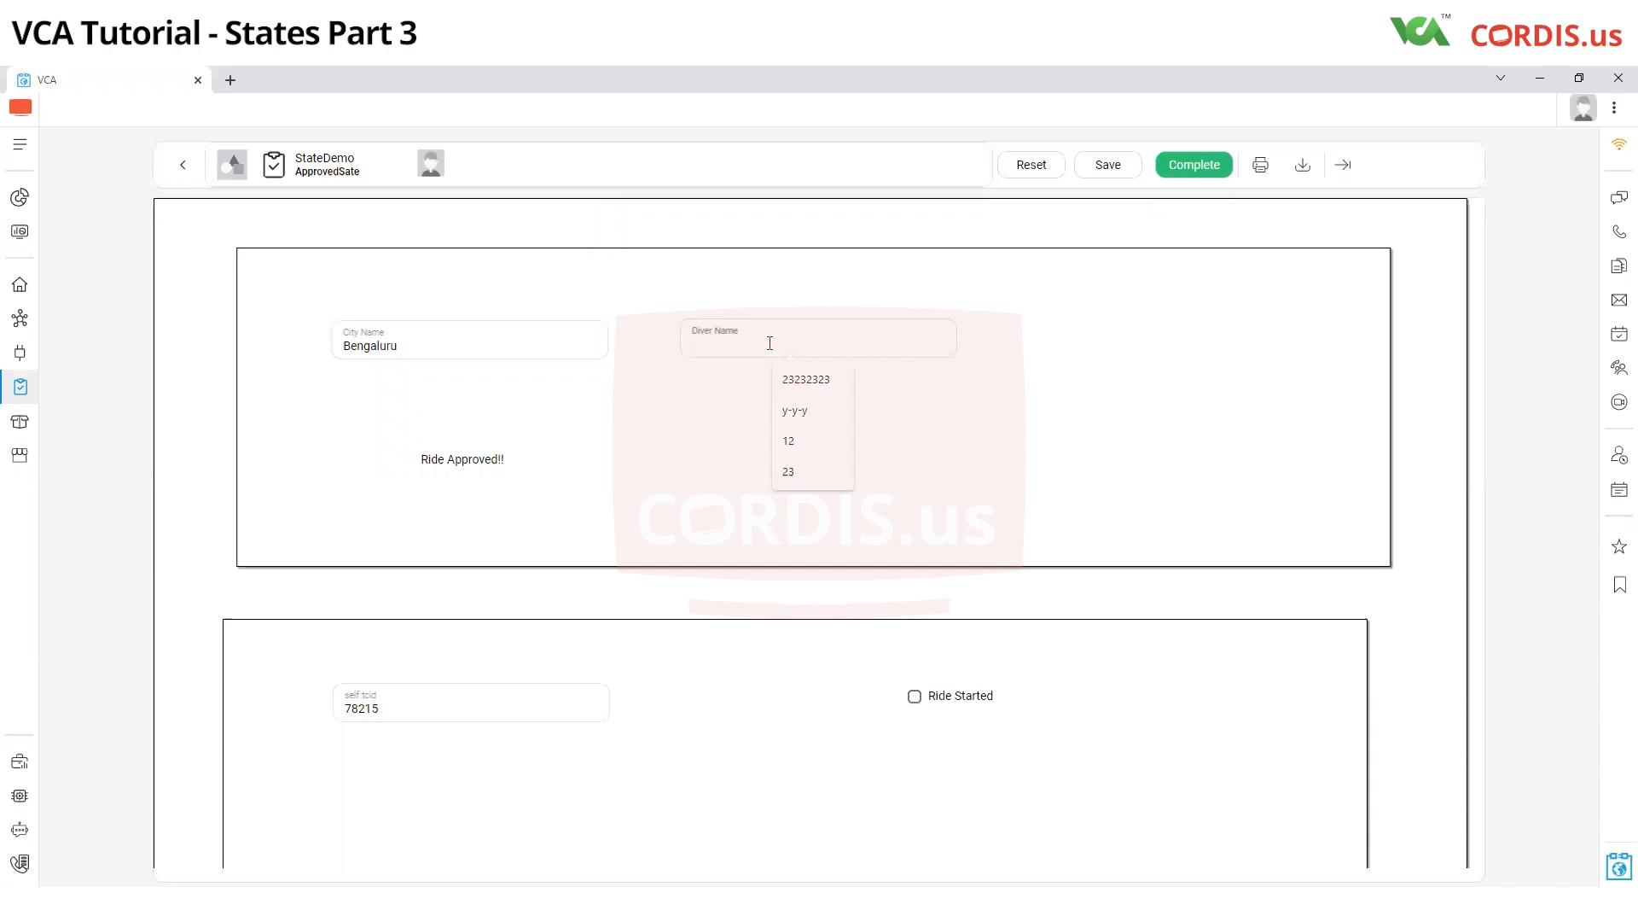
pyautogui.write('Jayin')
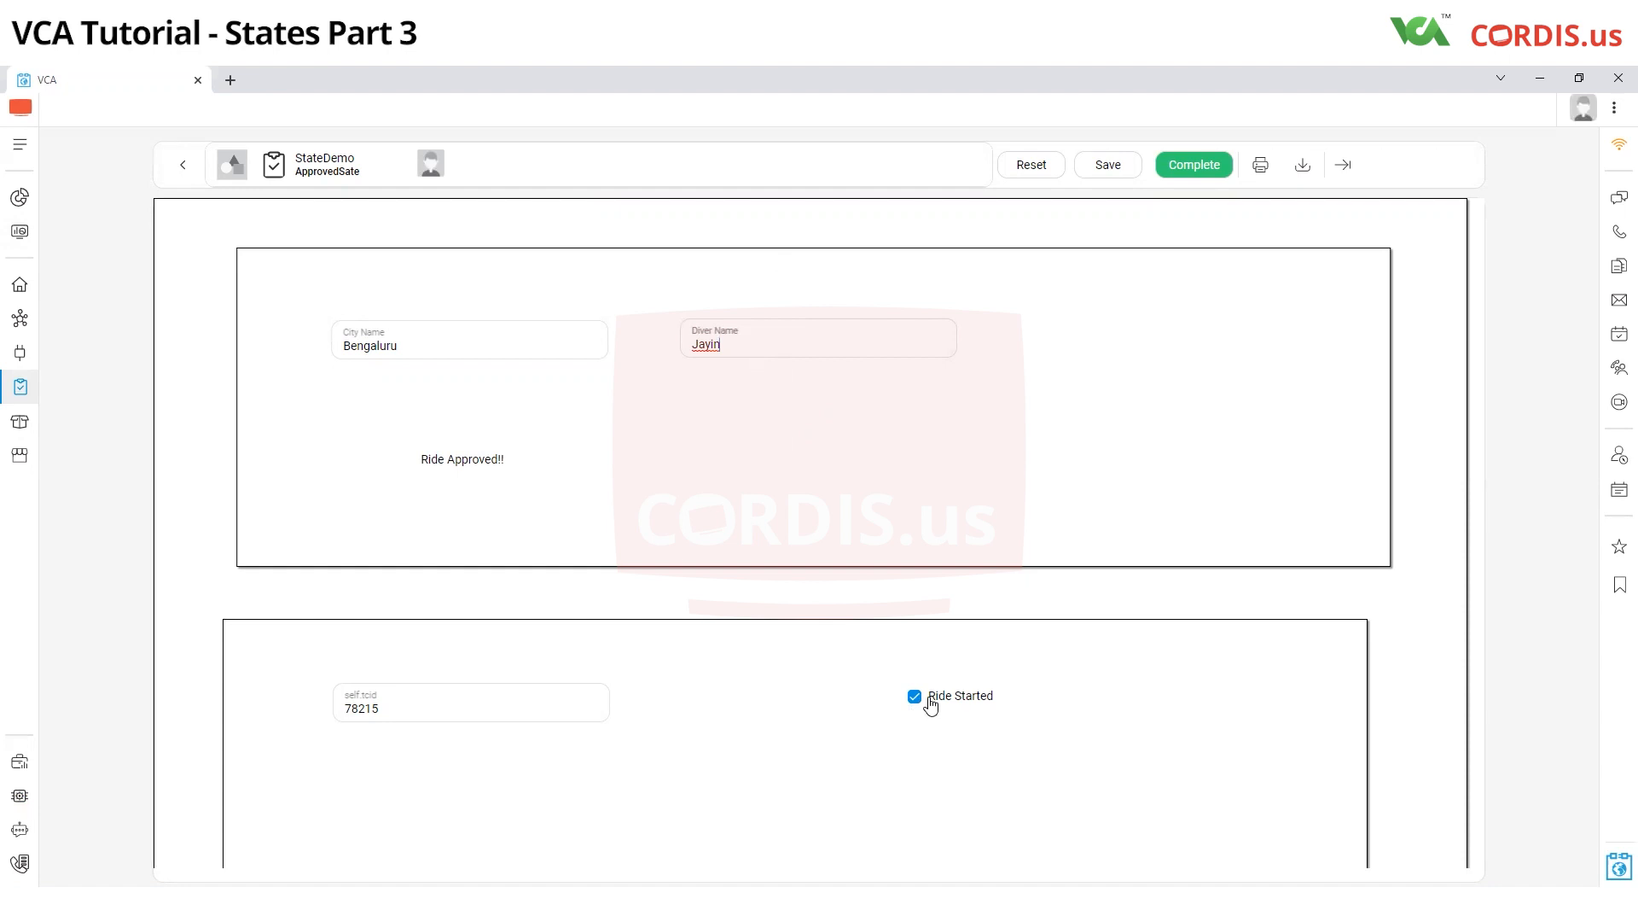
pyautogui.click(1194, 164)
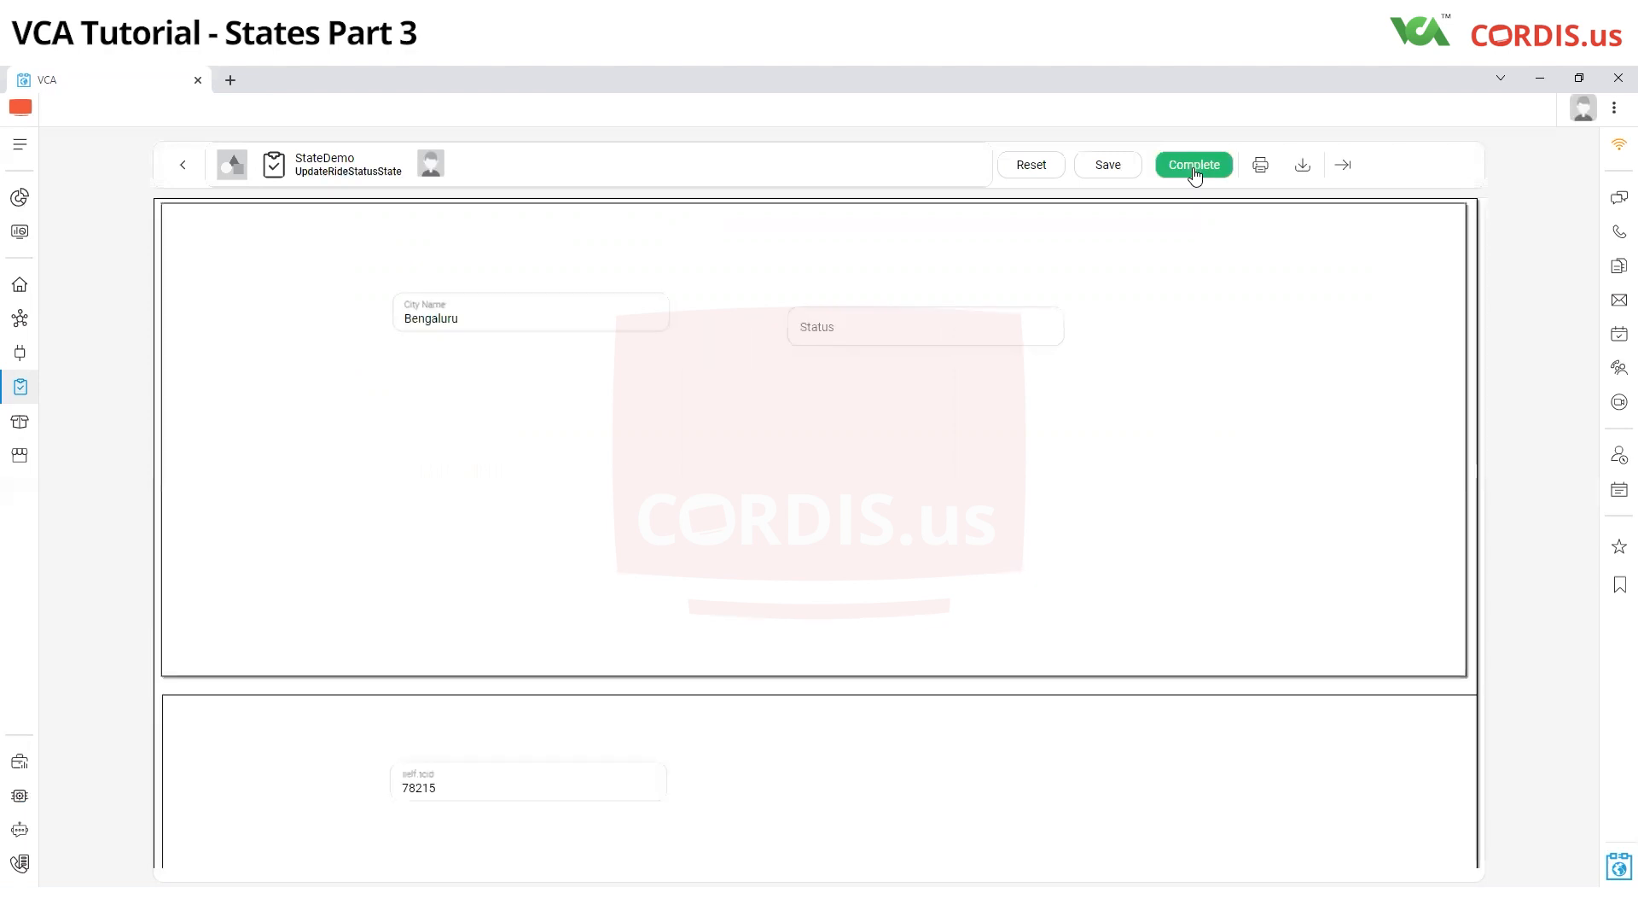
# Set the ride status to Completed and complete the UpdateRideStatusState task
pyautogui.click(865, 336)
pyautogui.write('Completed')
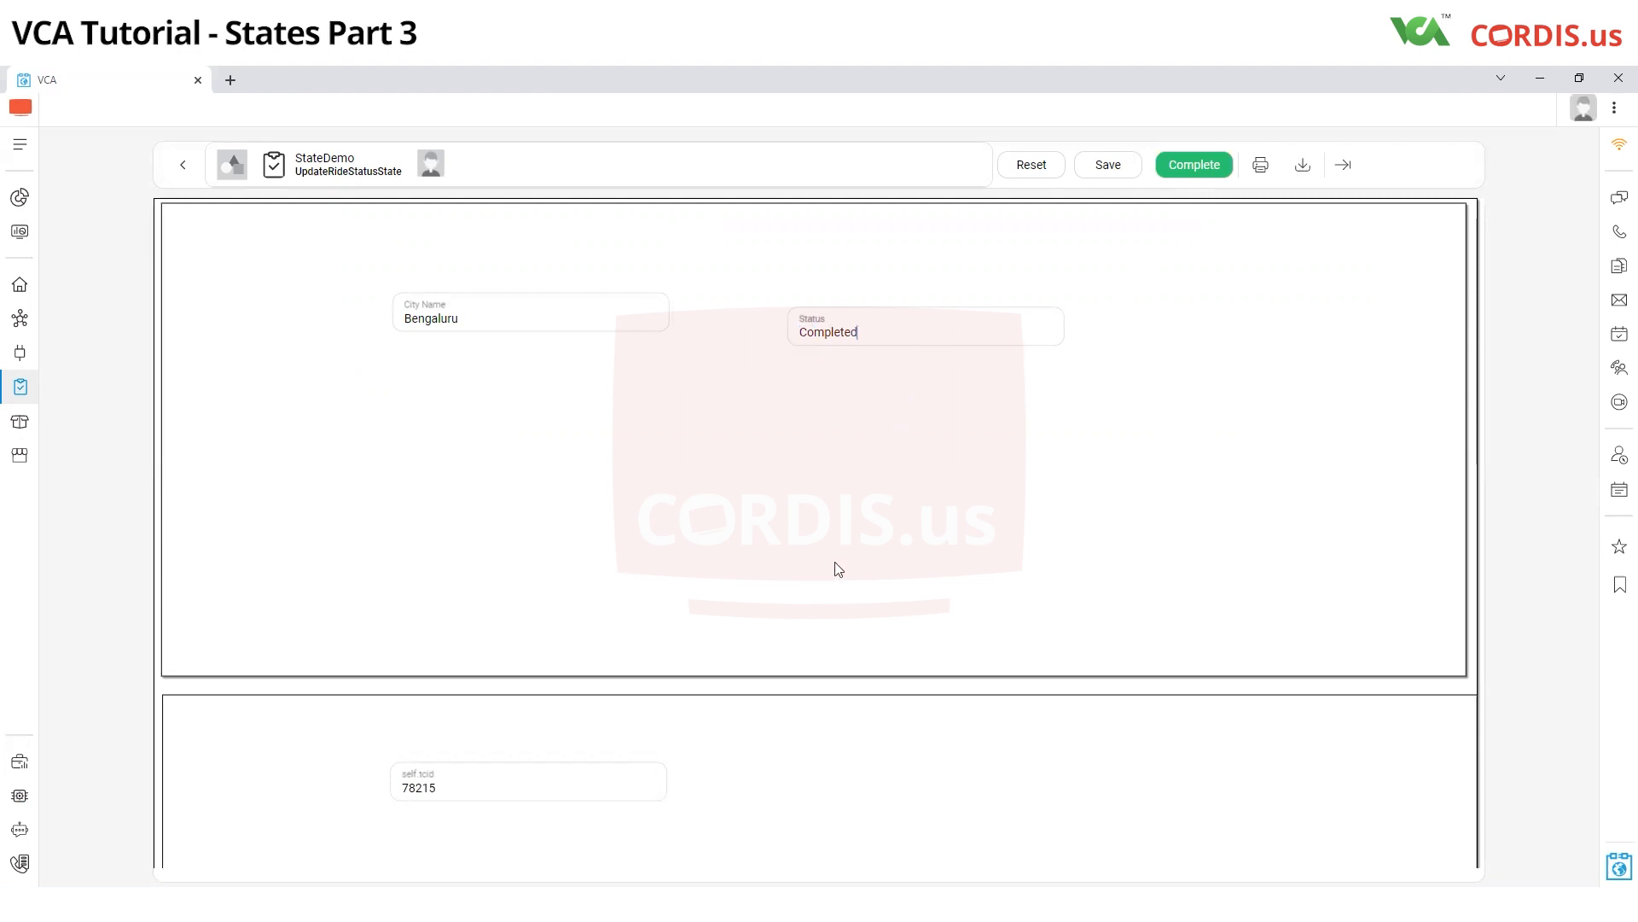
pyautogui.click(1221, 169)
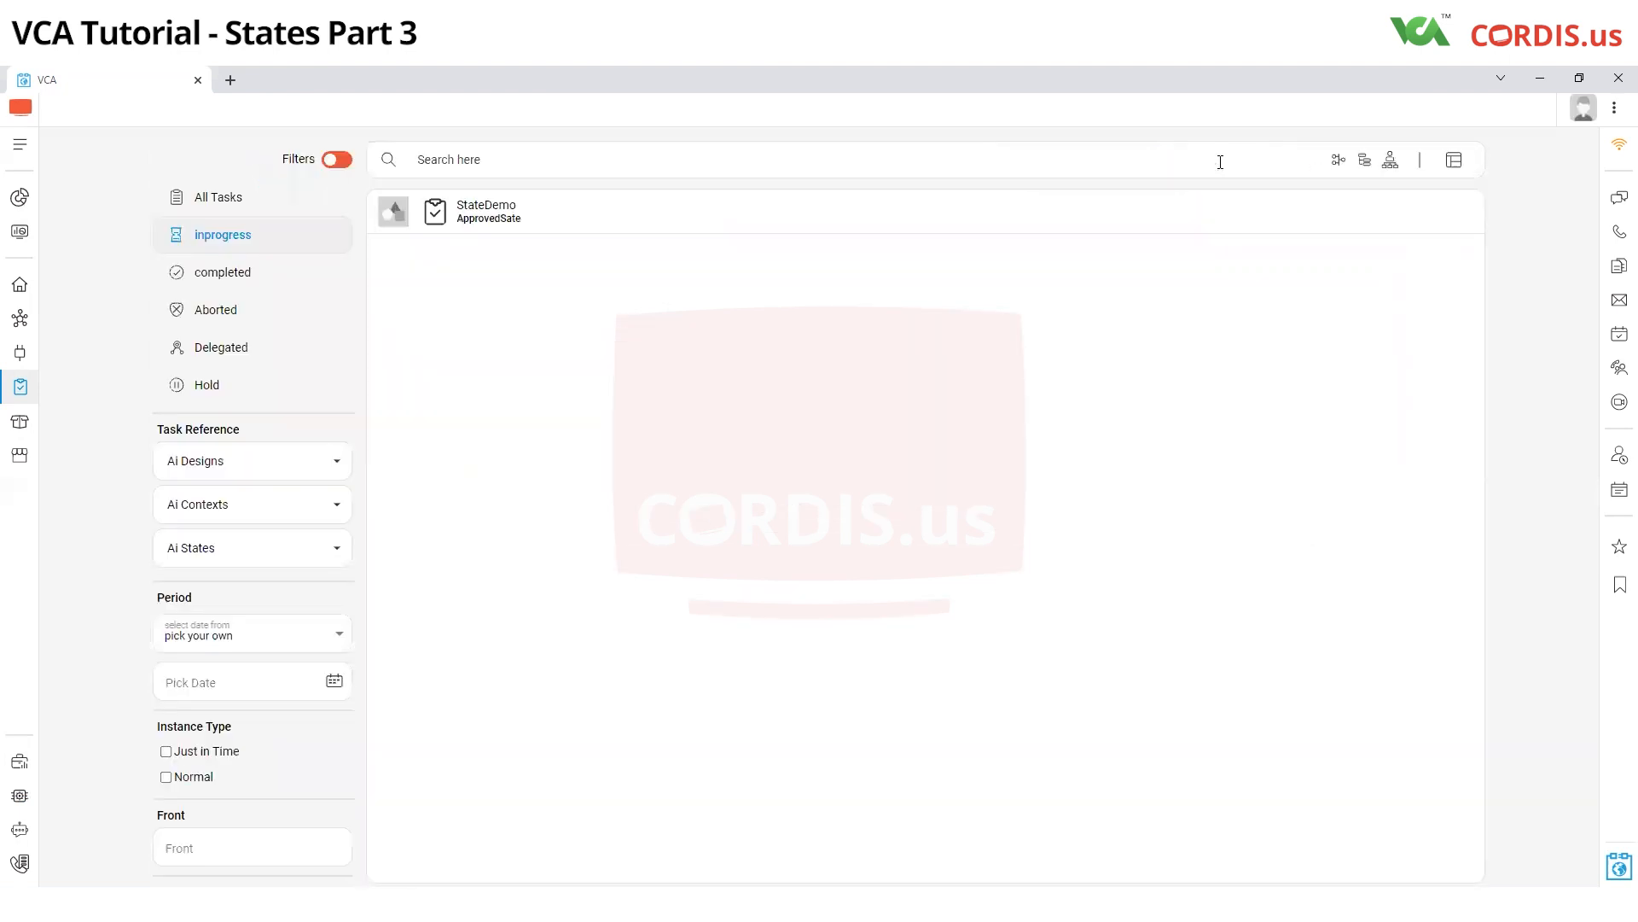